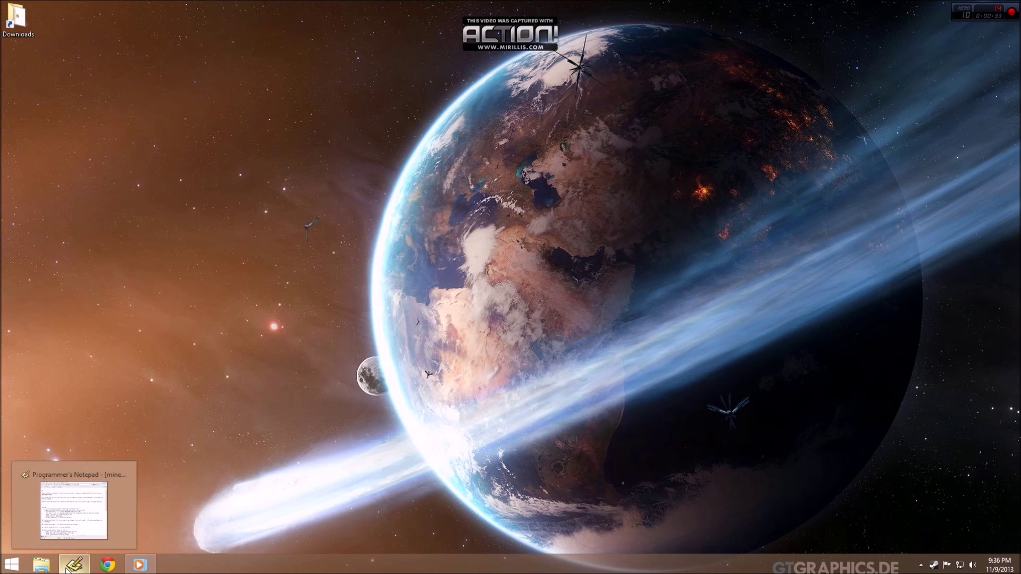
Open the AppData Roaming folder using Win+R and %appdata%.
right_click(43, 568)
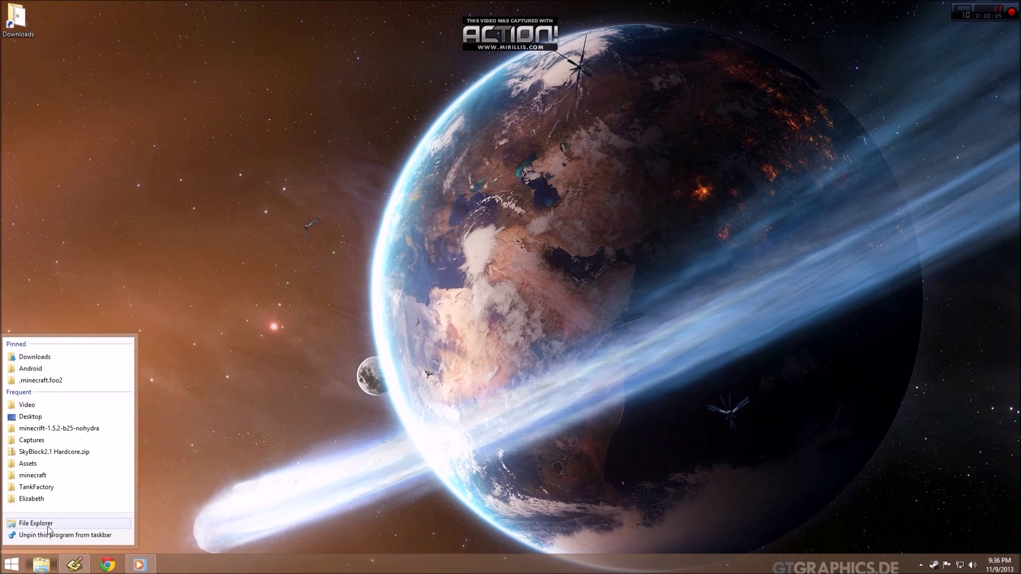
left_click(249, 487)
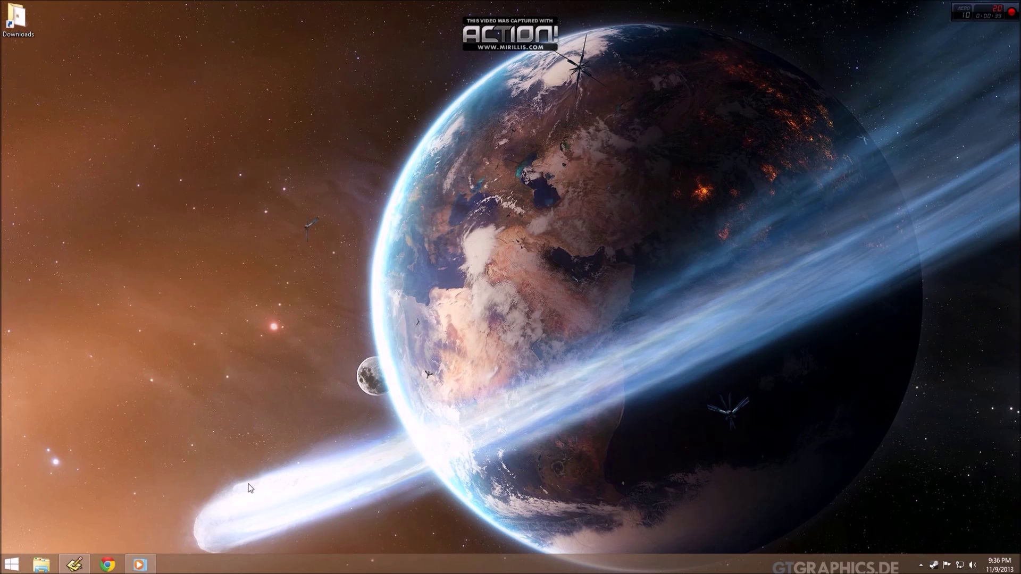
key("super+r")
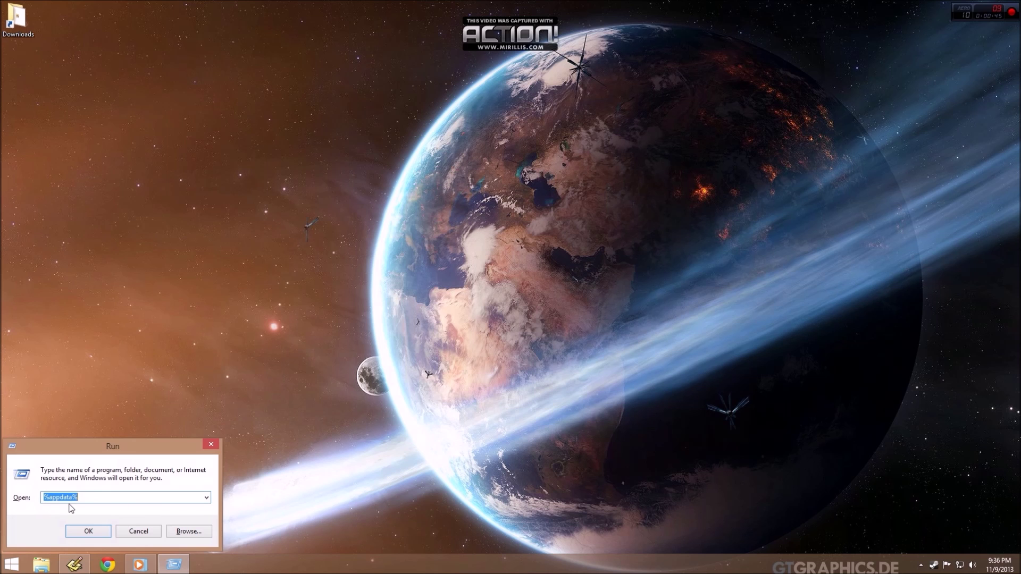
left_click(89, 531)
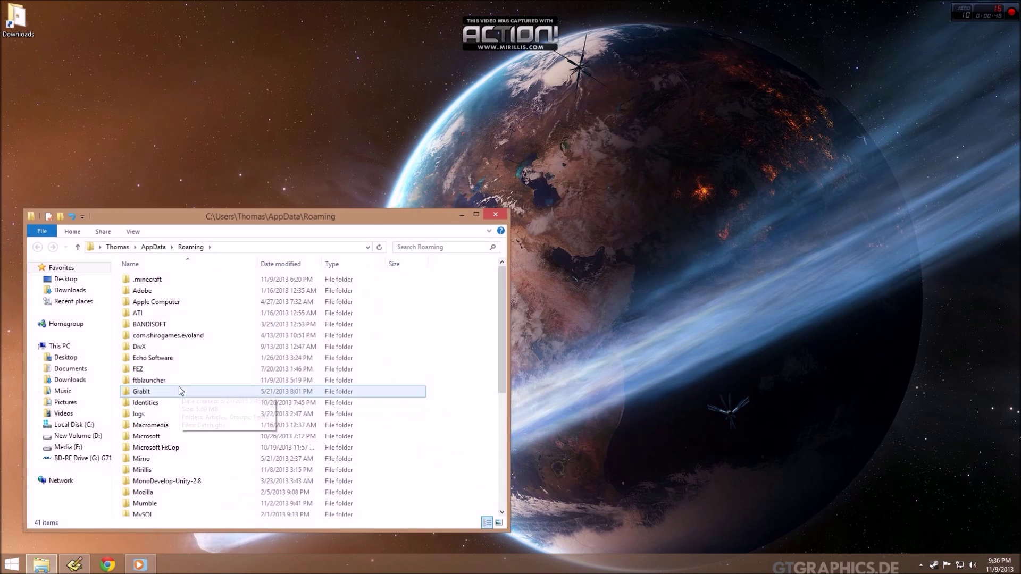
Rename the .minecraft folder to .minecraft.backup.
left_click(184, 279)
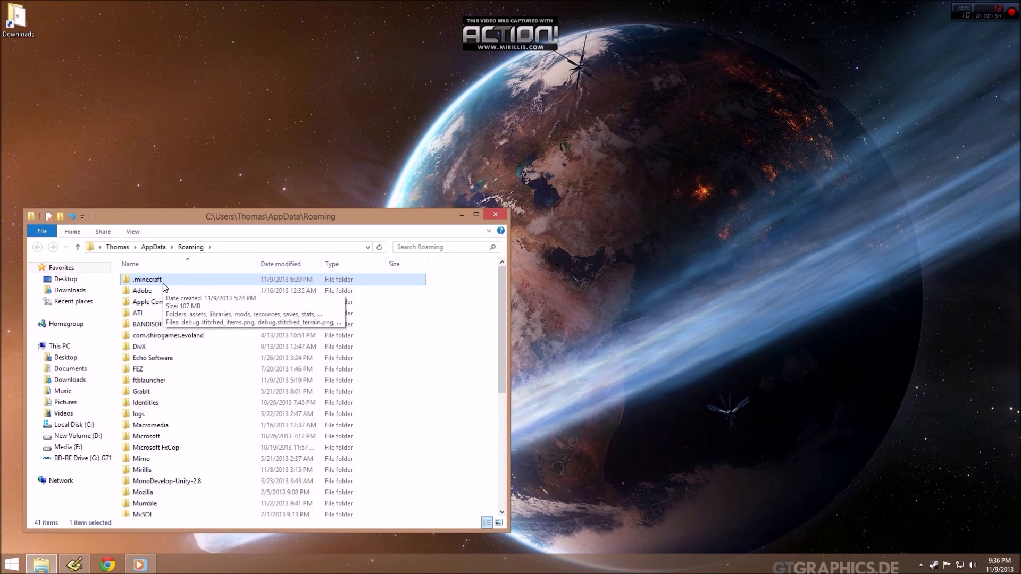
left_click(159, 281)
left_click(171, 277)
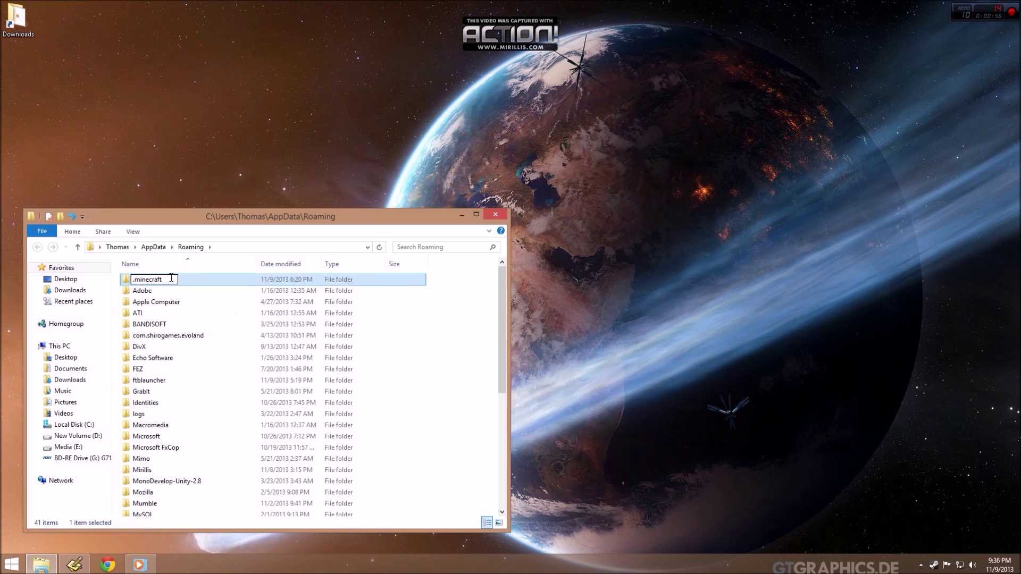
type(".backup")
key("Return")
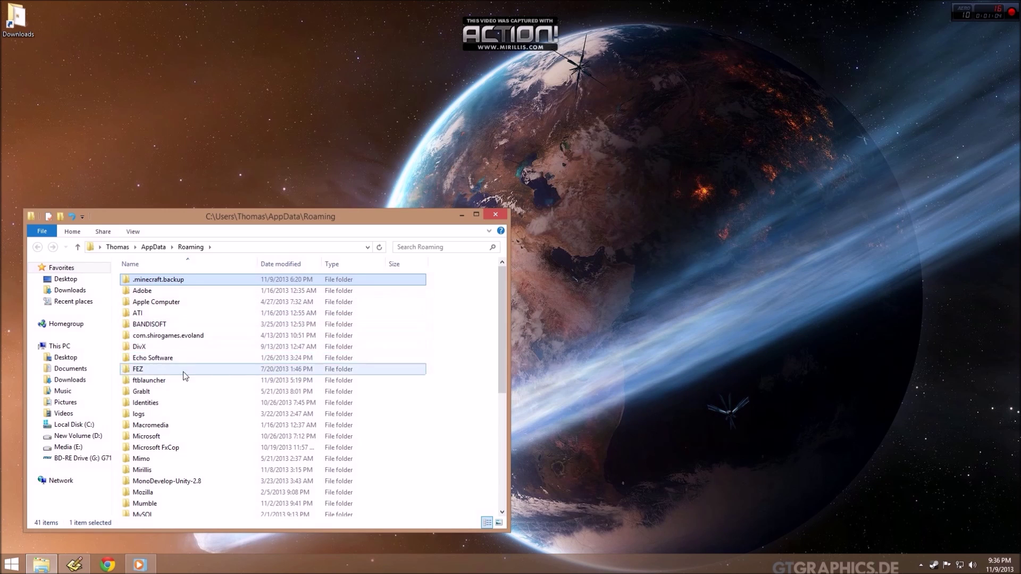
Rename the ftblauncher folder to ftblauncher.backup and close the Explorer window.
left_click(158, 381)
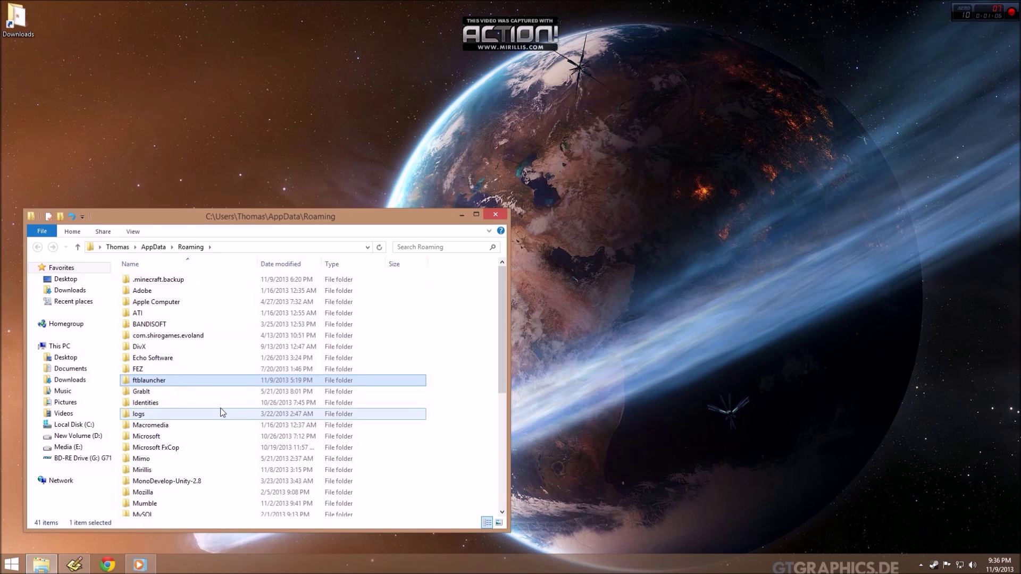
left_click(179, 380)
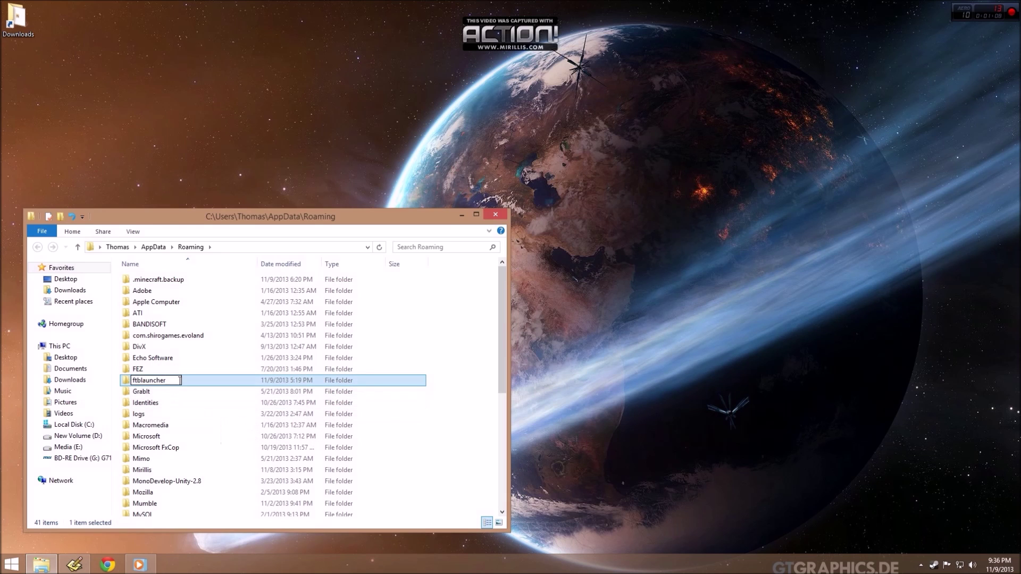
type(".backup")
key("Return")
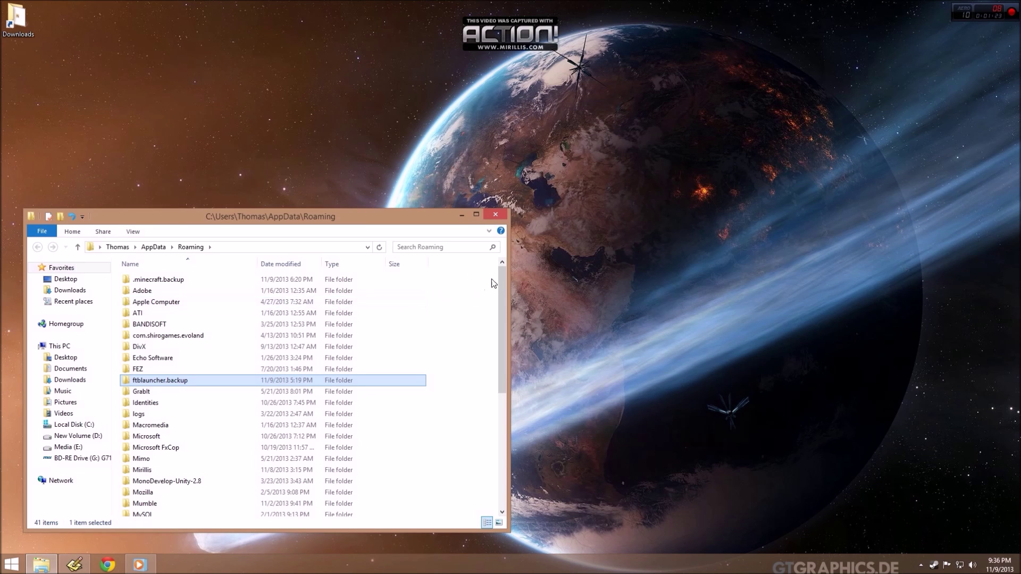
left_click(495, 215)
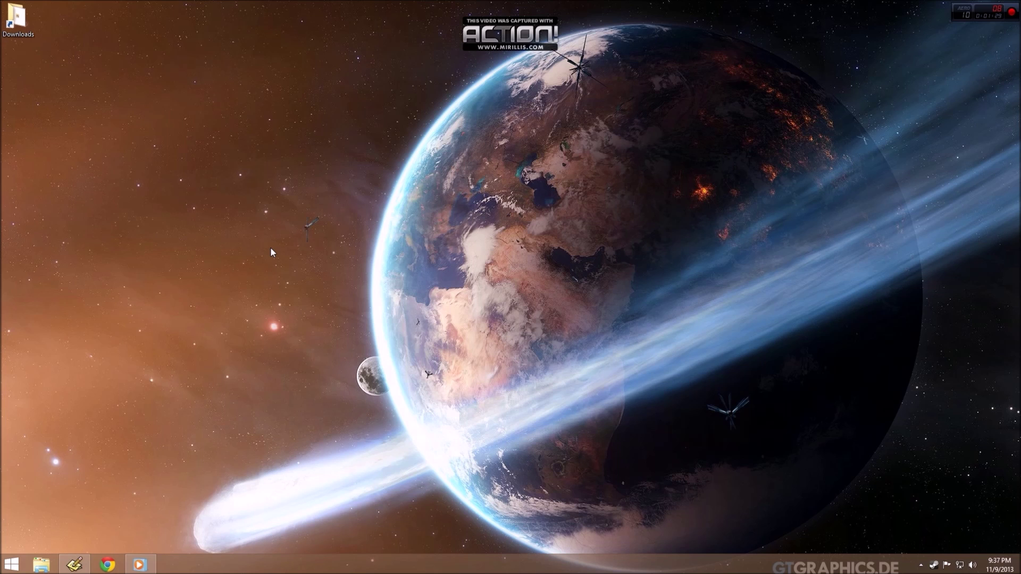
Download FTB_Launcher.exe from the Feed the Beast site's Client Download section and run it.
left_click(107, 564)
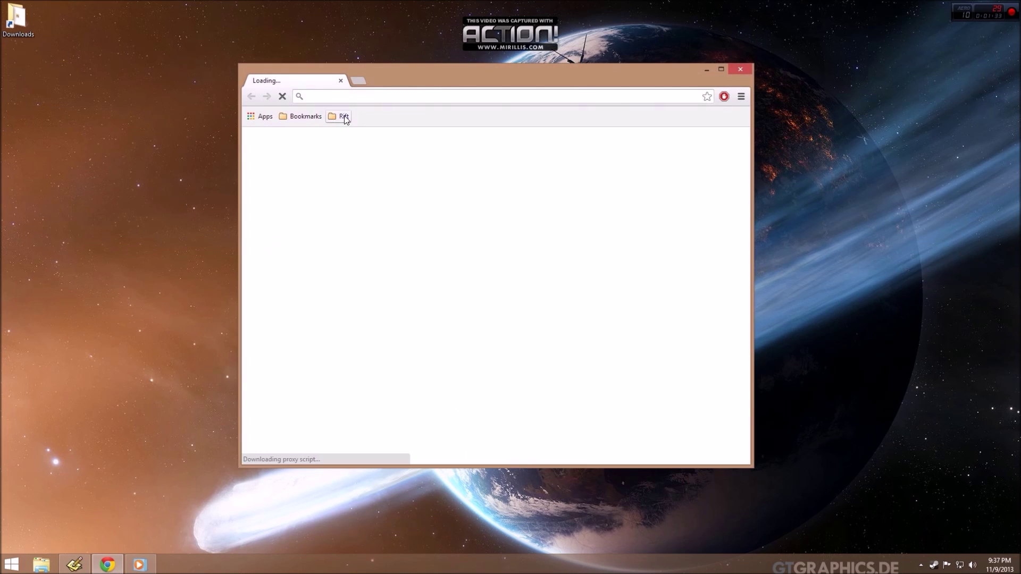
left_click(343, 117)
left_click(382, 168)
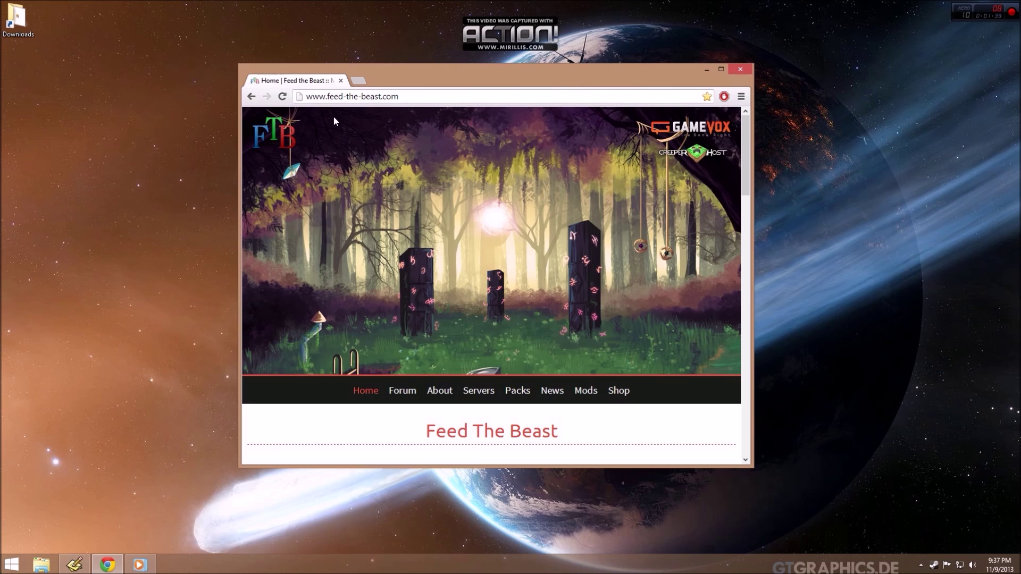
scroll(478, 289, "down", 8)
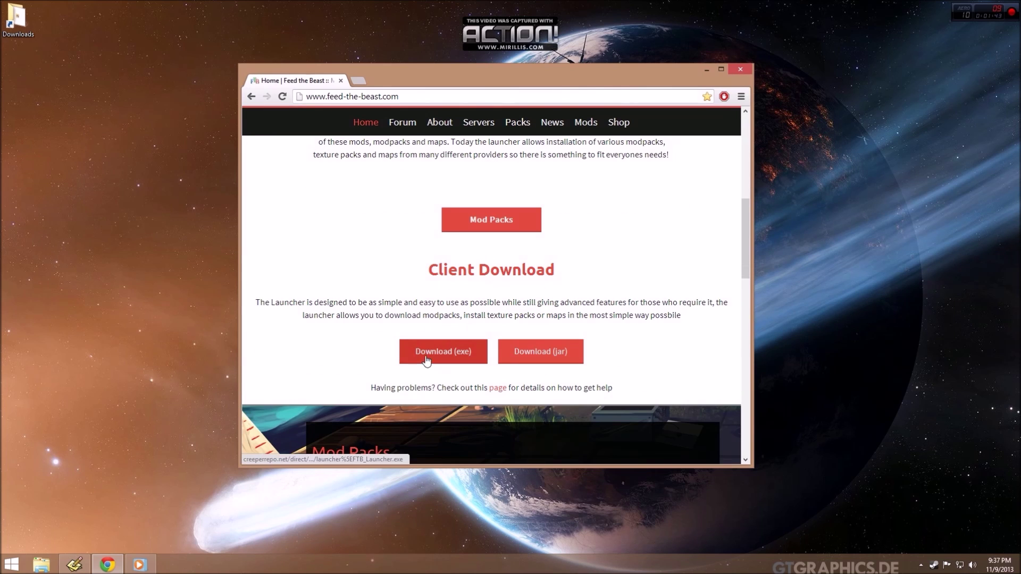
left_click(441, 354)
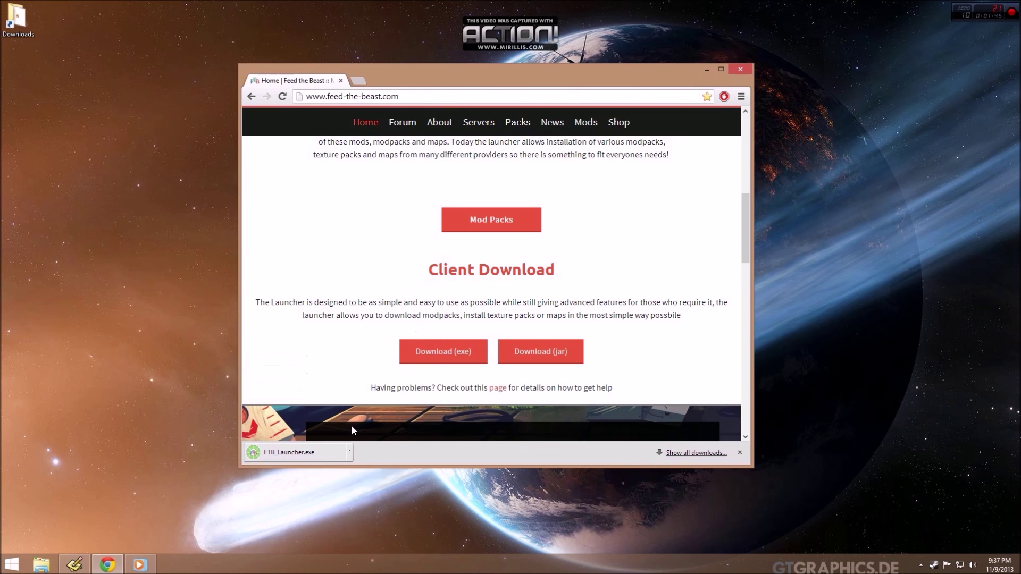
left_click(351, 451)
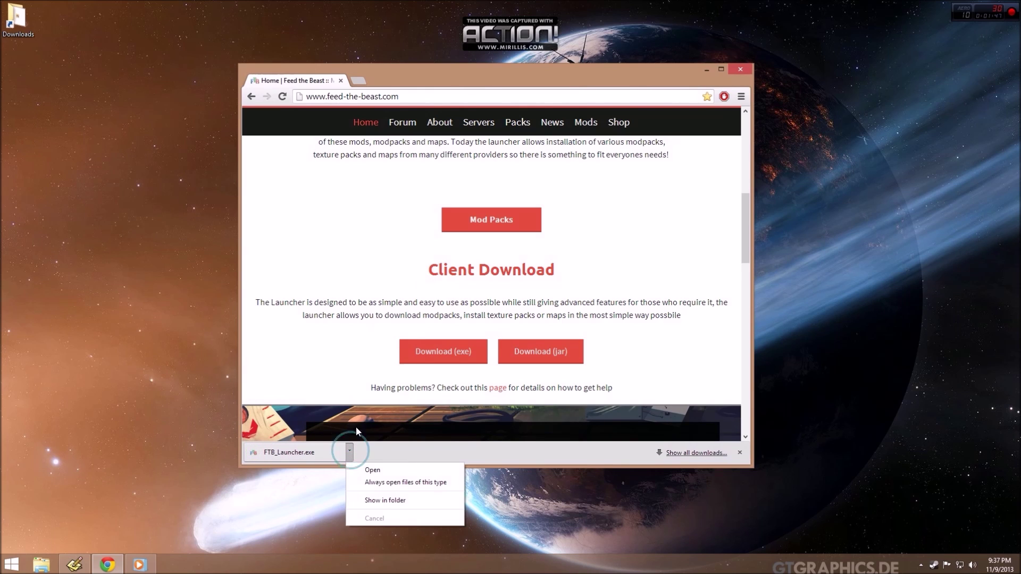
left_click(376, 468)
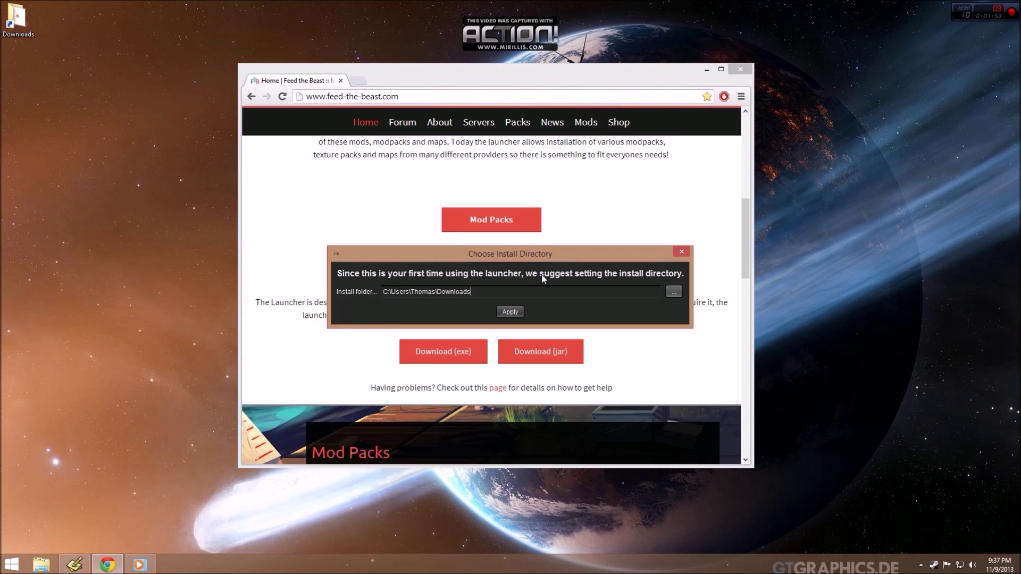
Set the launcher install folder to a new FTB folder on the Desktop and apply it.
left_click(674, 291)
left_click(473, 223)
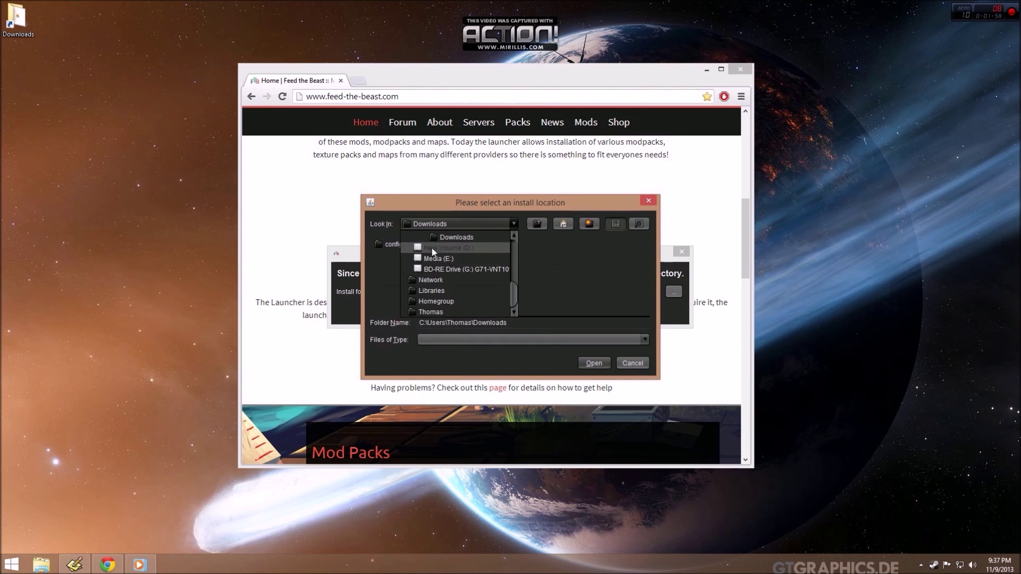
left_click_drag(513, 290, 514, 242)
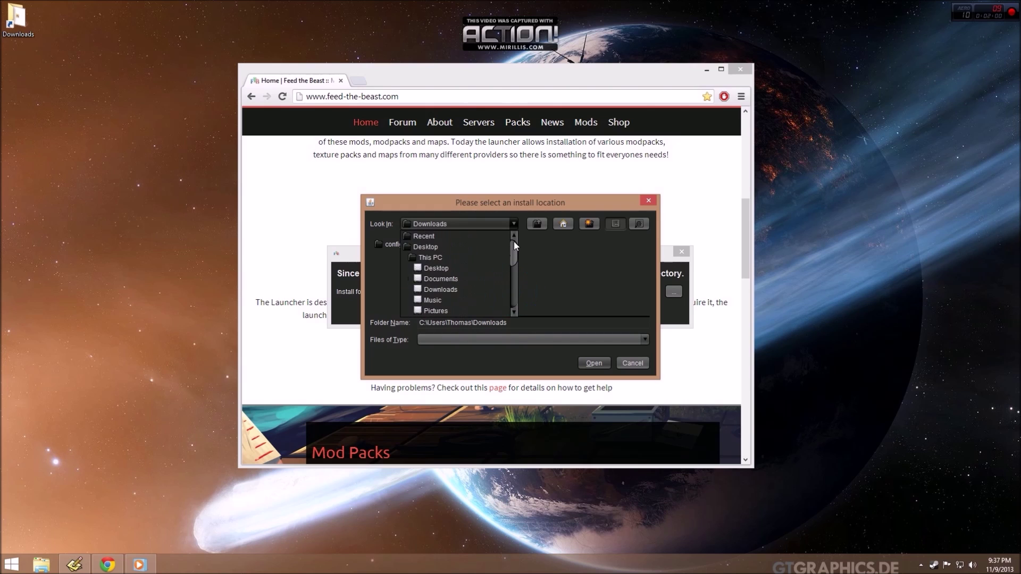
left_click(452, 238)
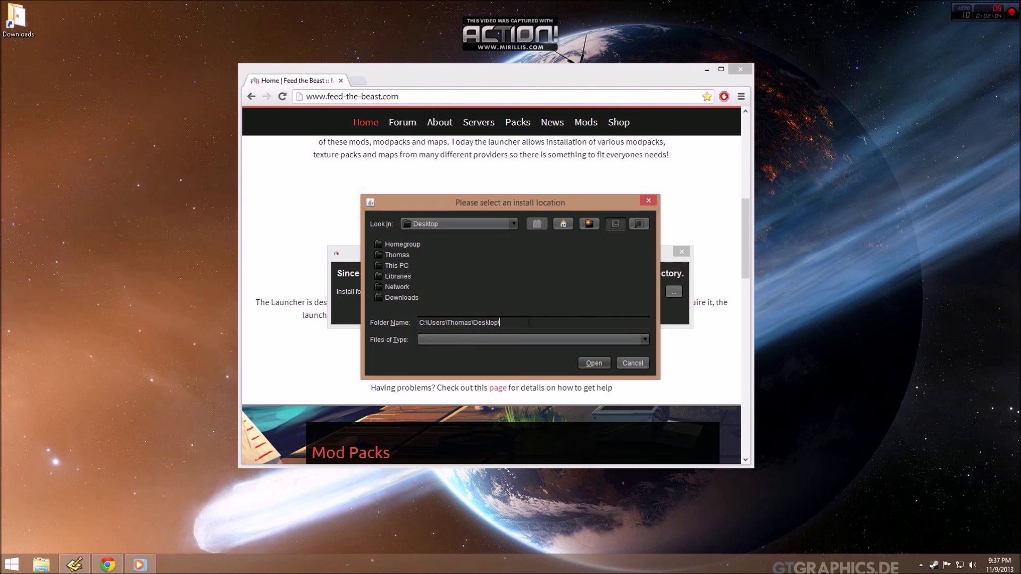
type("TB")
left_click(593, 363)
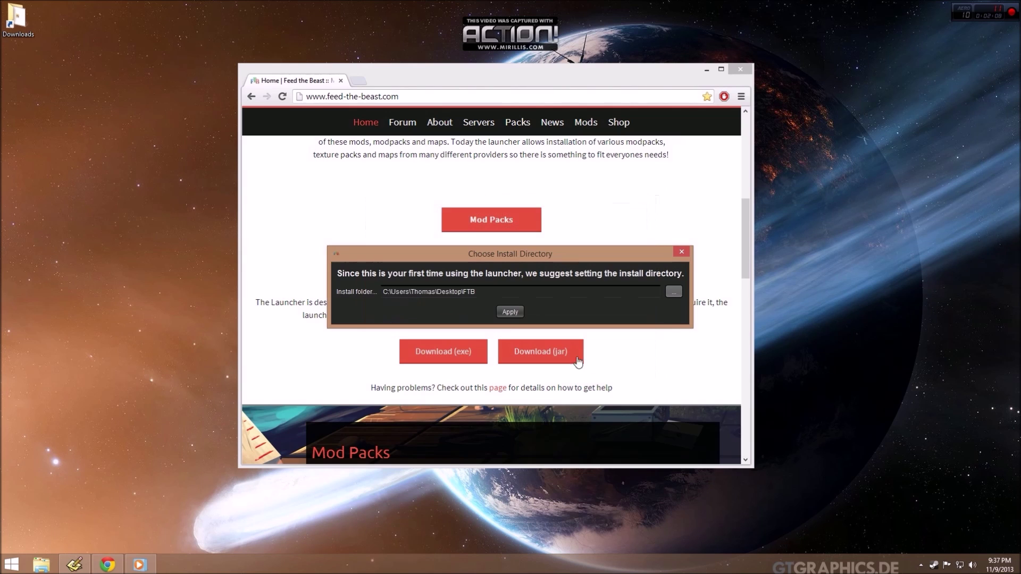
left_click(512, 313)
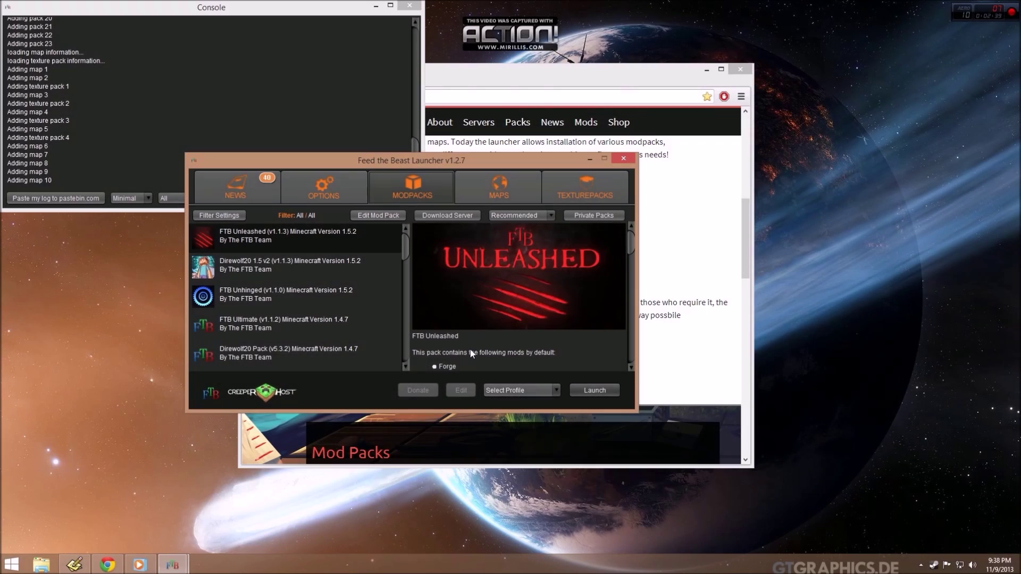
Check the launcher Options, then select the FTB Unleashed modpack.
left_click(317, 193)
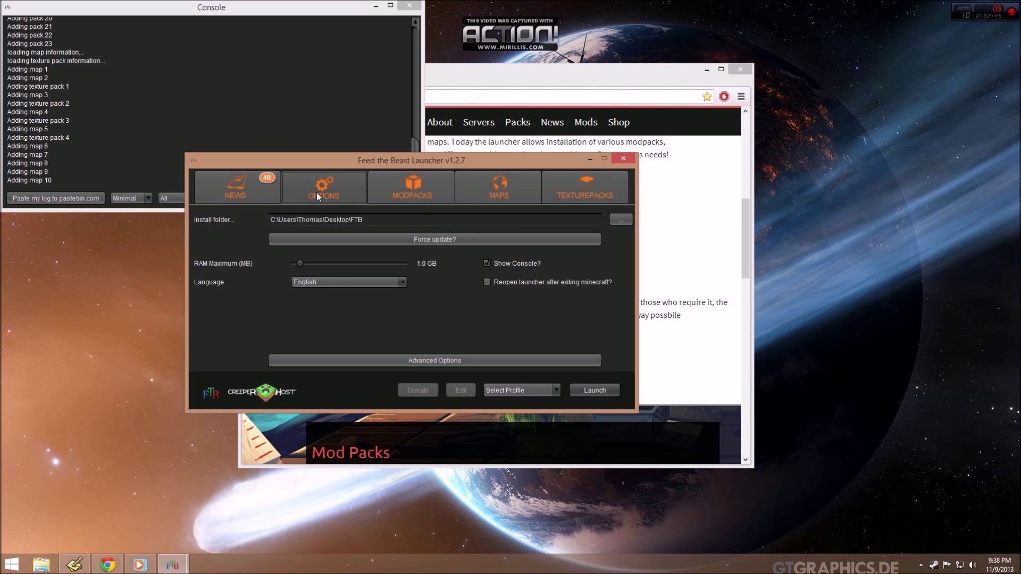
left_click(412, 188)
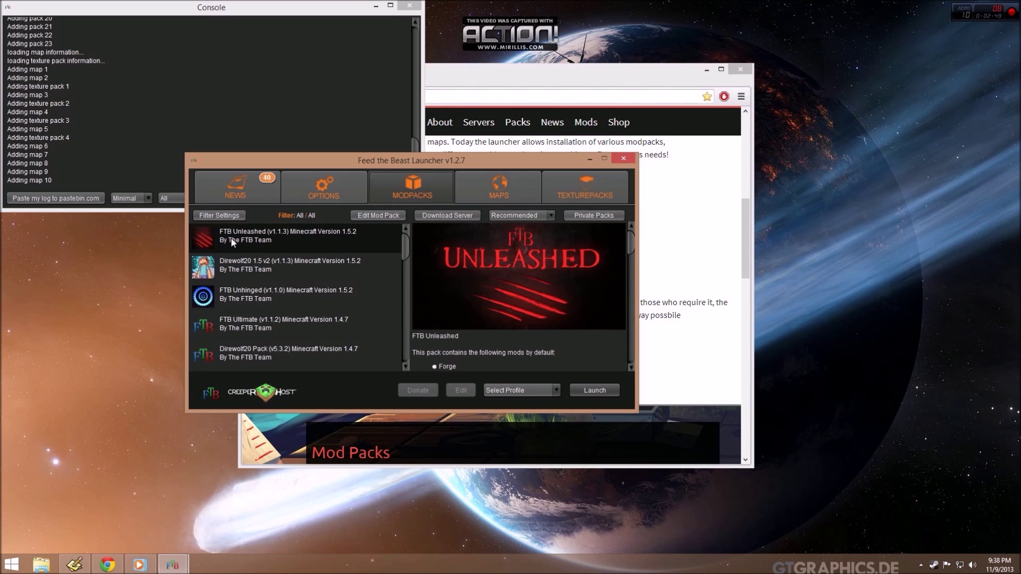
left_click(268, 241)
Add a new login profile with the account's username and password, then launch FTB Unleashed.
left_click(535, 389)
left_click(518, 413)
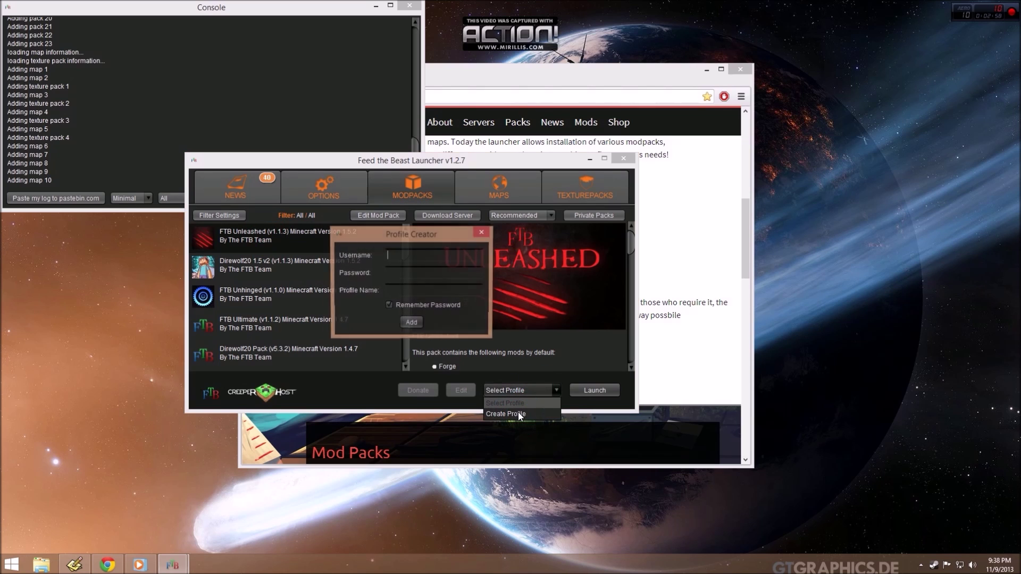
type("tmex")
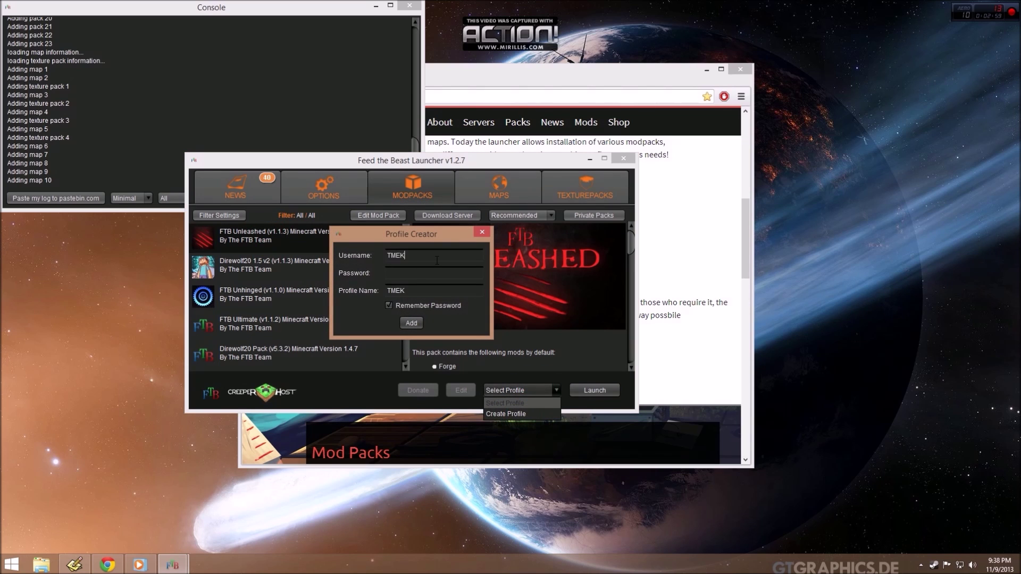
key("BackSpace")
key("BackSpace")
key("BackSpace")
key("BackSpace")
type("tmektmek")
type("********")
left_click(407, 322)
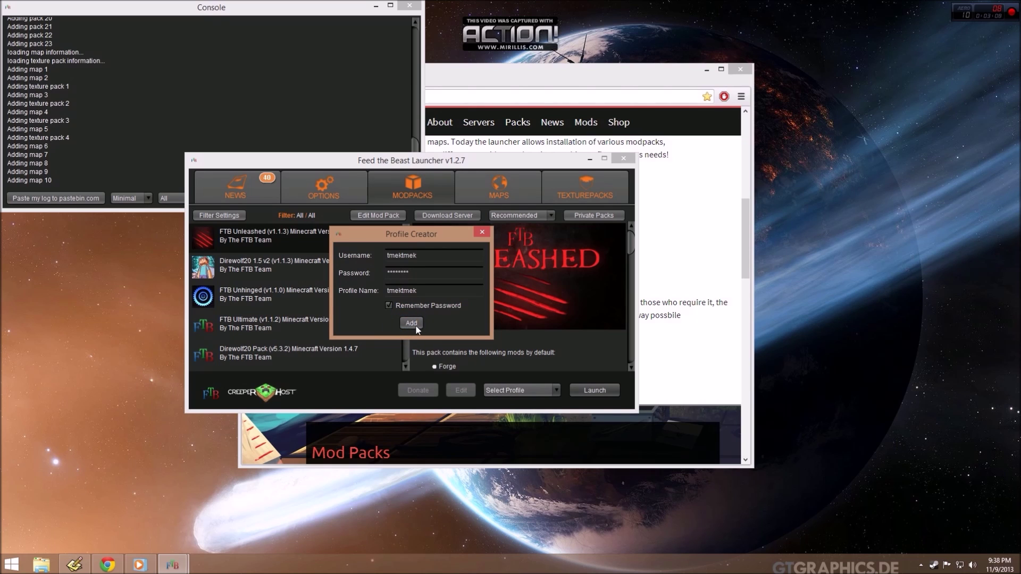
left_click(588, 391)
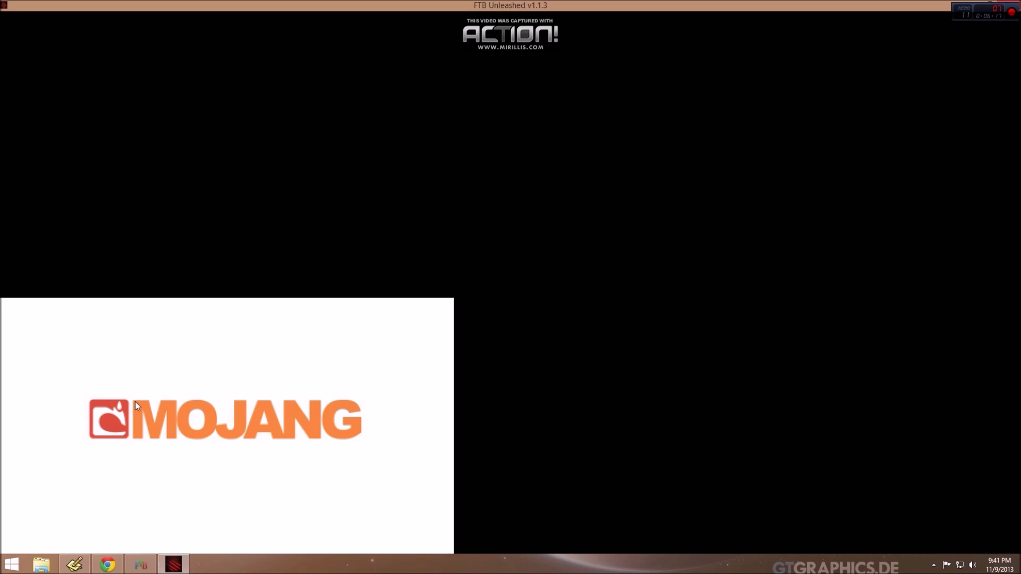
Watch the loading log, then bring the FTB Unleashed game window forward at the title screen.
left_click(143, 566)
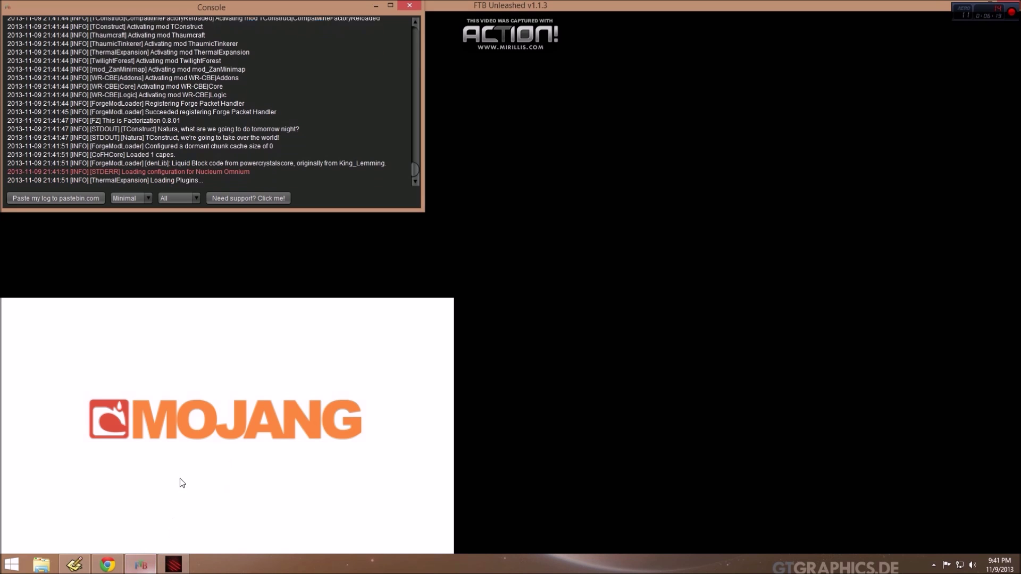
mouse_move(145, 568)
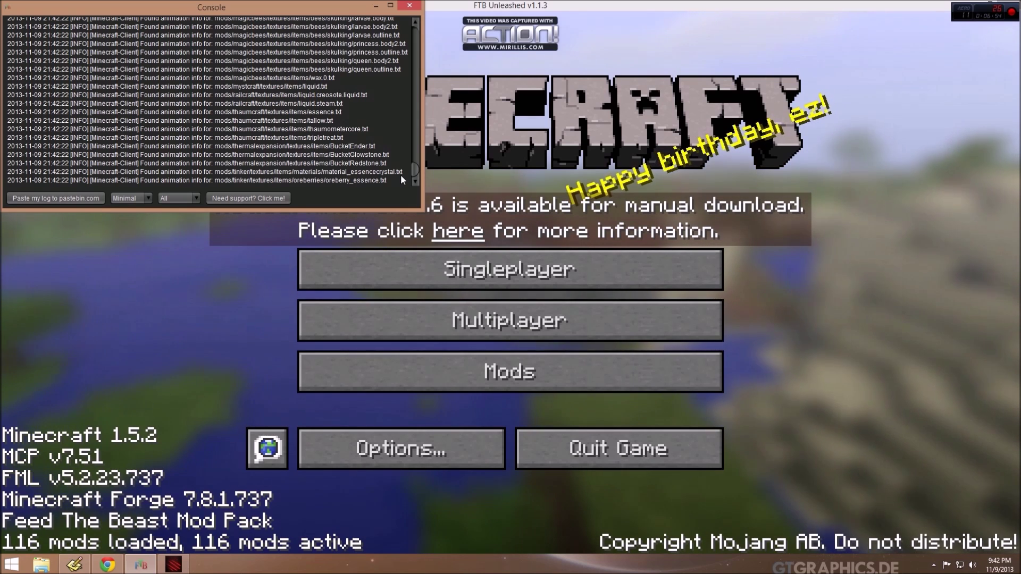
left_click(507, 113)
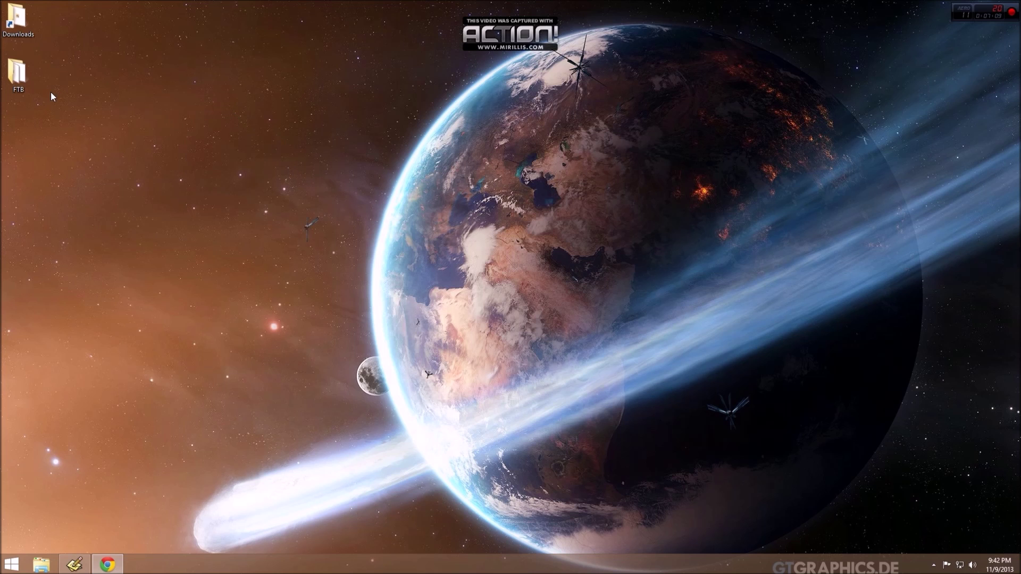
double_click(9, 76)
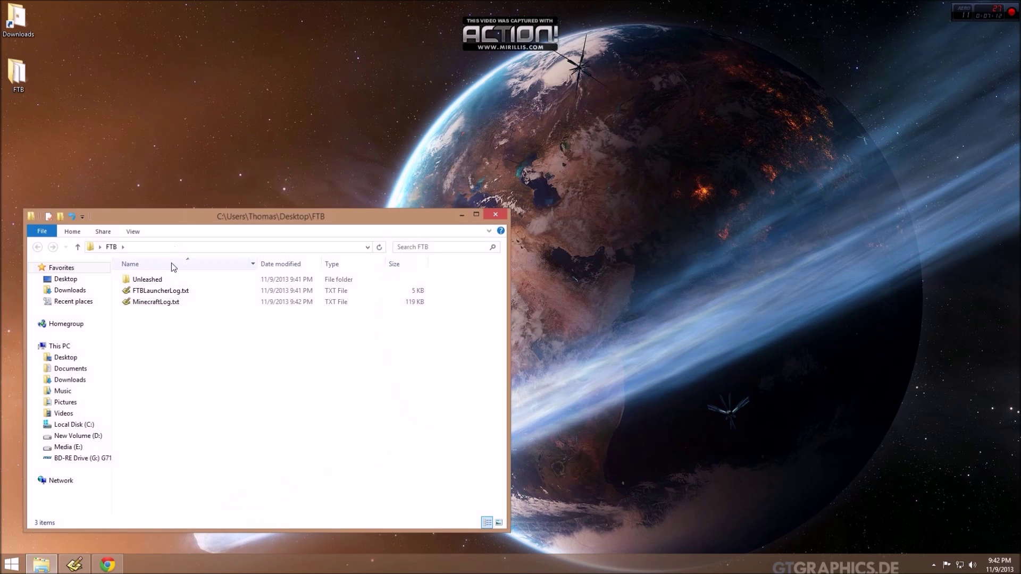
left_click(143, 284)
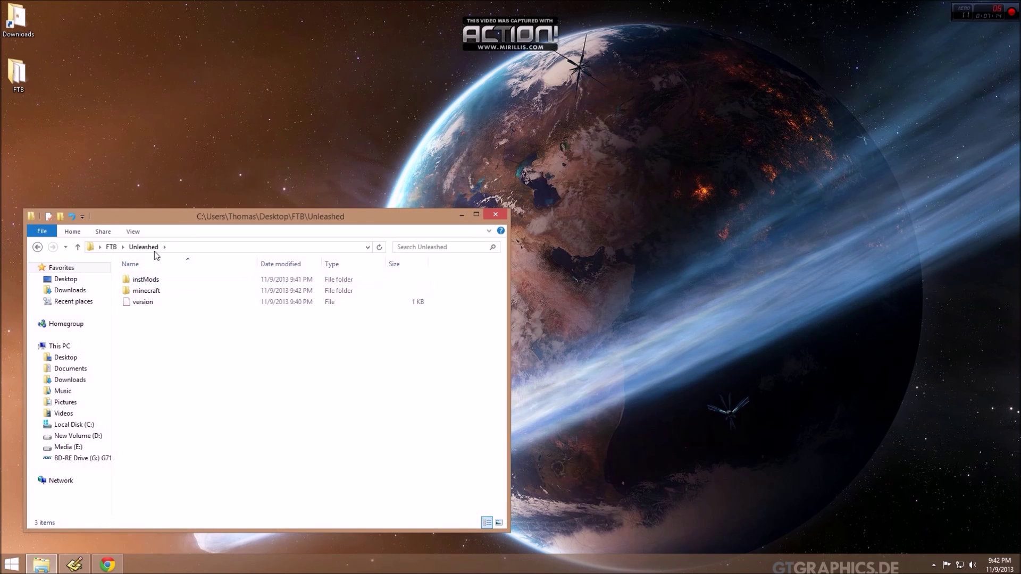
left_click(157, 291)
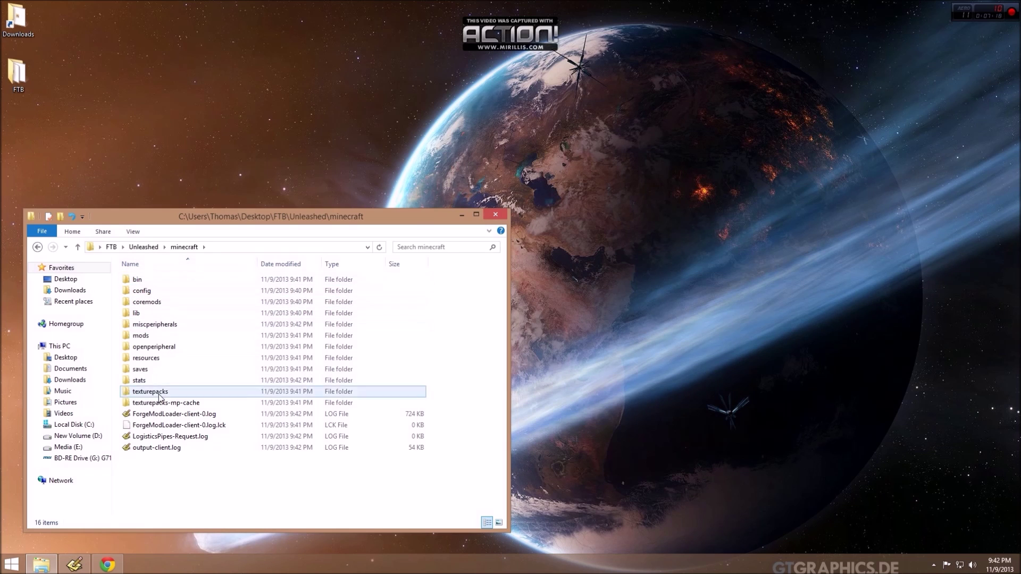
left_click(498, 215)
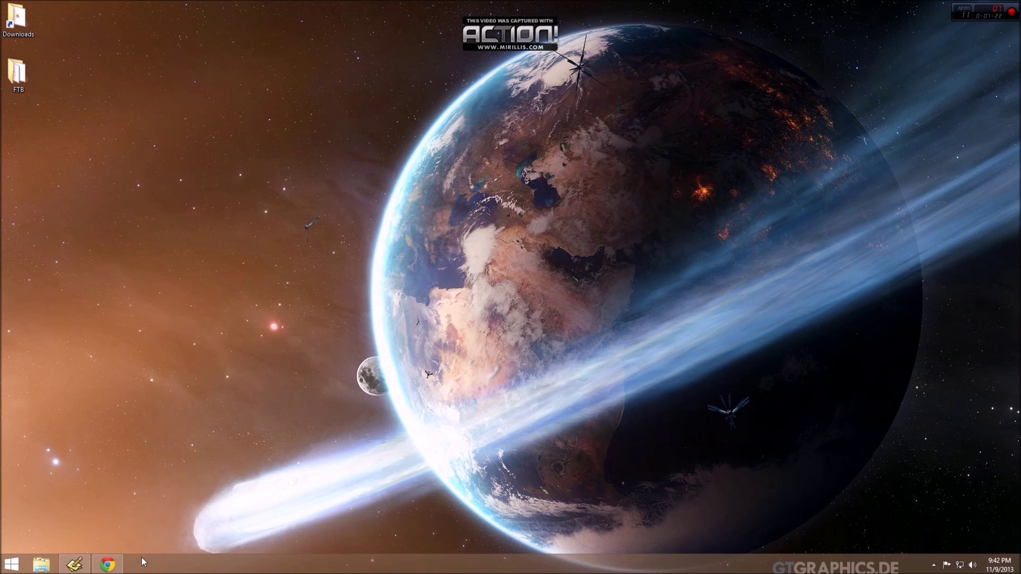
Sign in to the Minecraft account on Minecraft.net via the Rift bookmark.
left_click(107, 564)
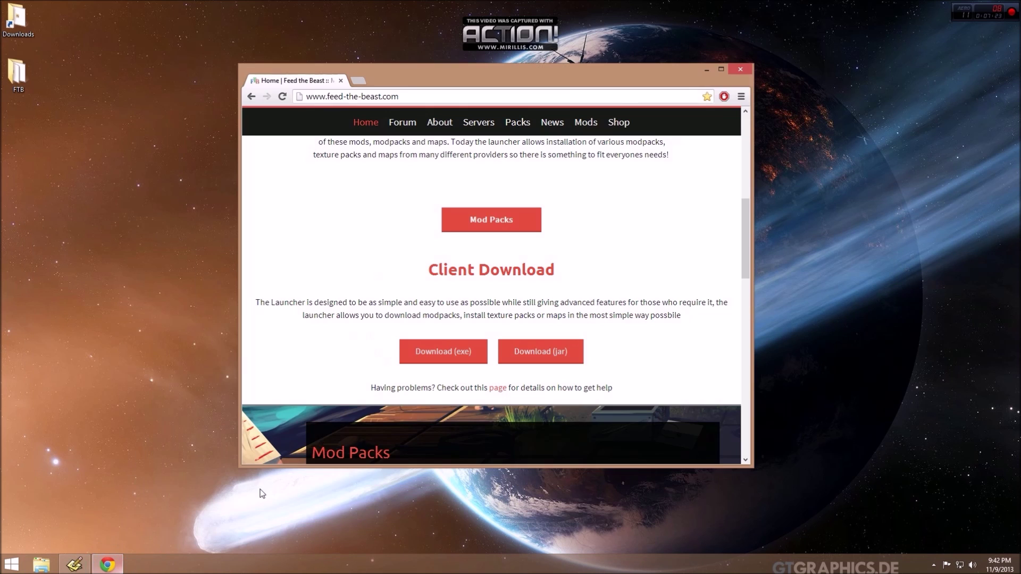
left_click(359, 83)
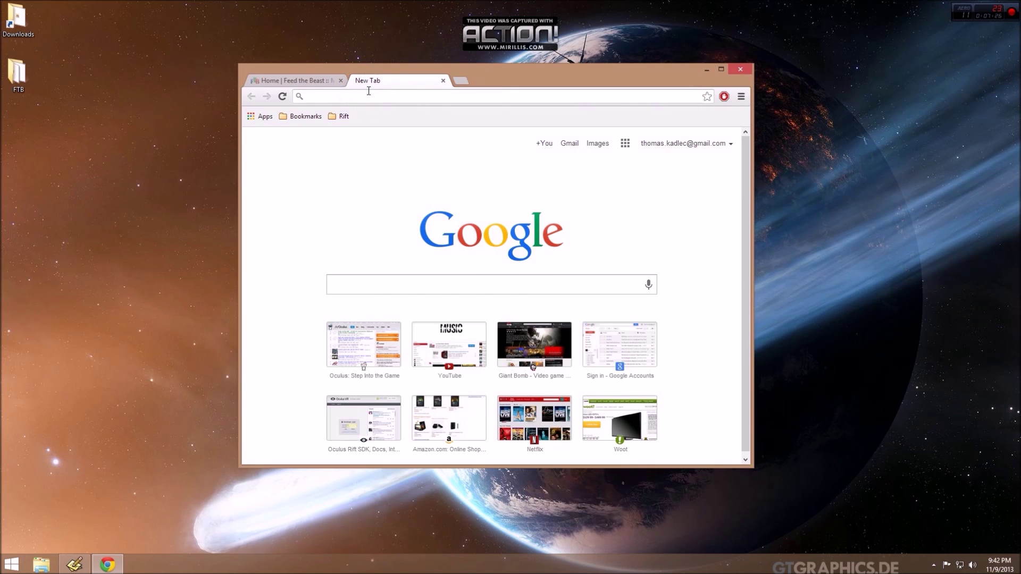
left_click(342, 116)
left_click(367, 131)
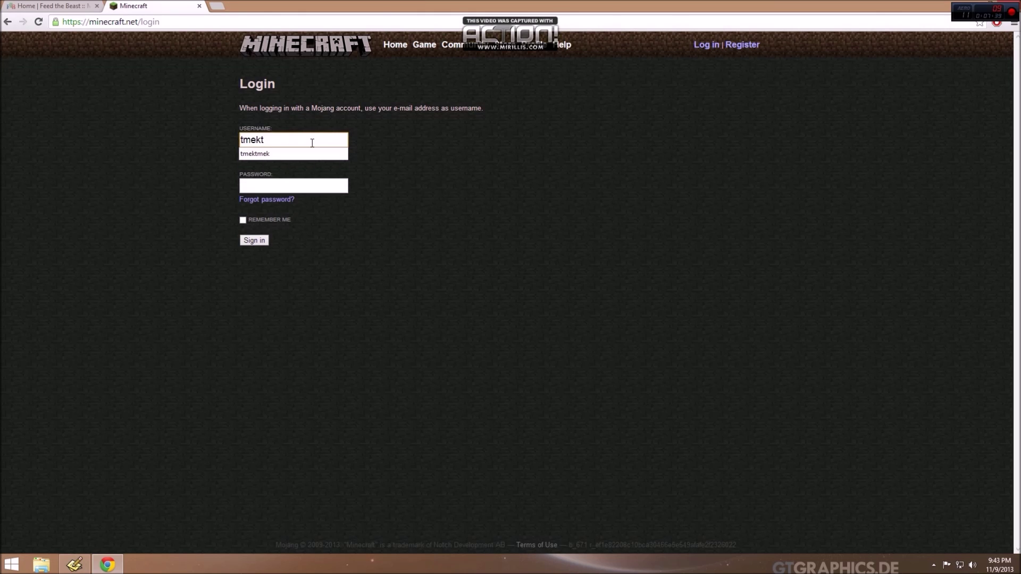
key("Down")
key("Tab")
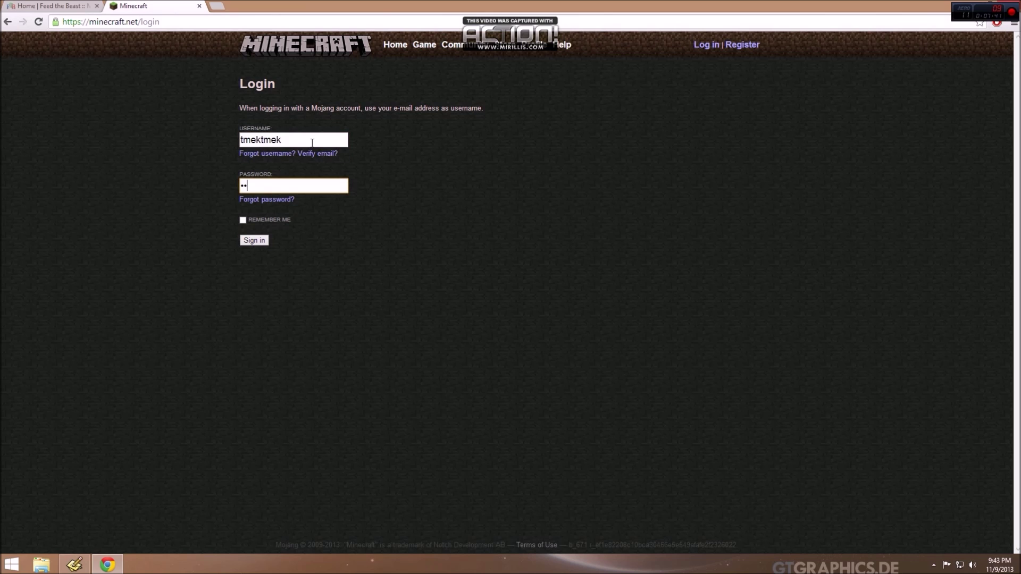
left_click(250, 244)
Download Minecraft.exe from the download page and run it.
left_click(677, 242)
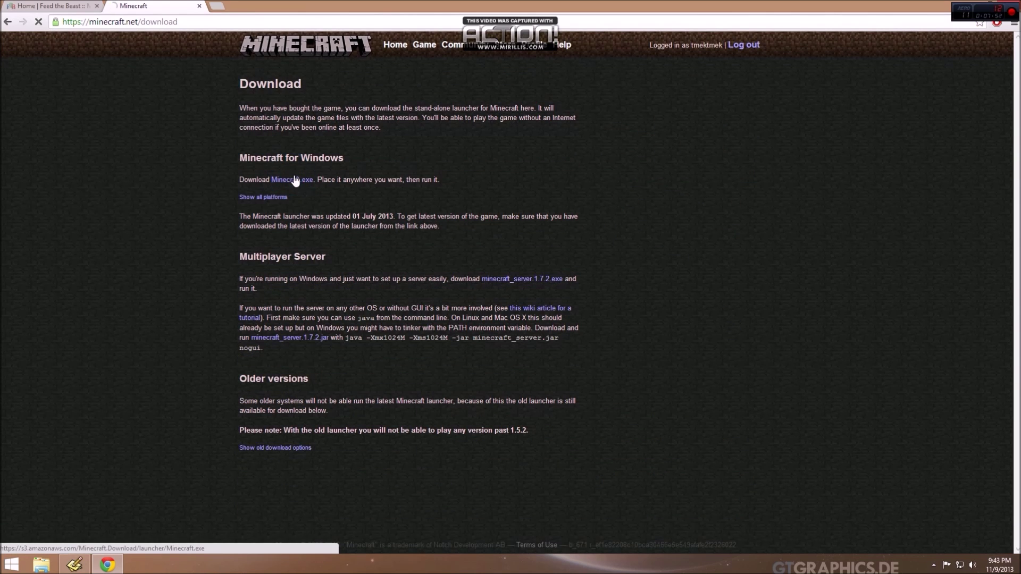
left_click(295, 180)
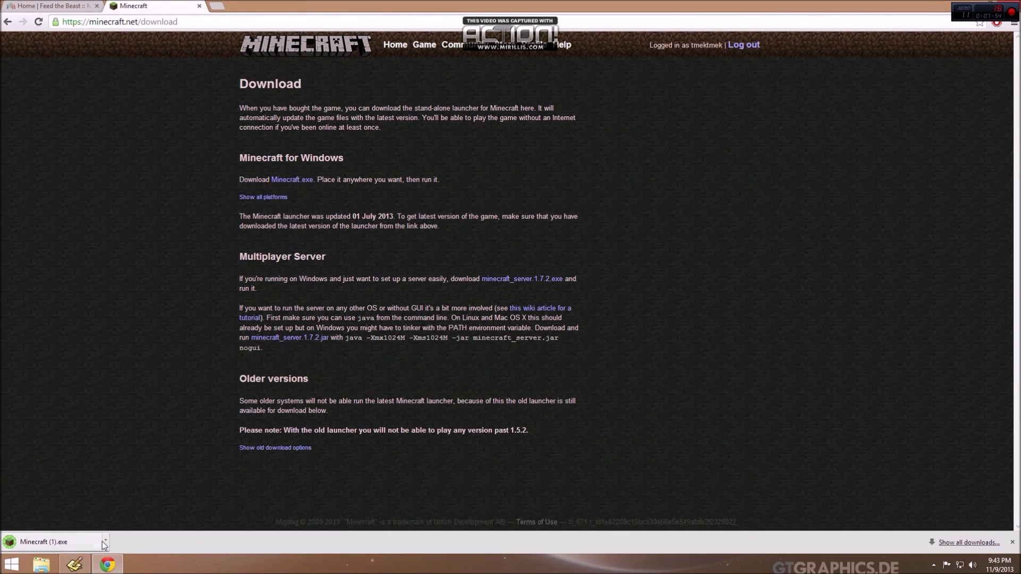
left_click(104, 541)
left_click(126, 475)
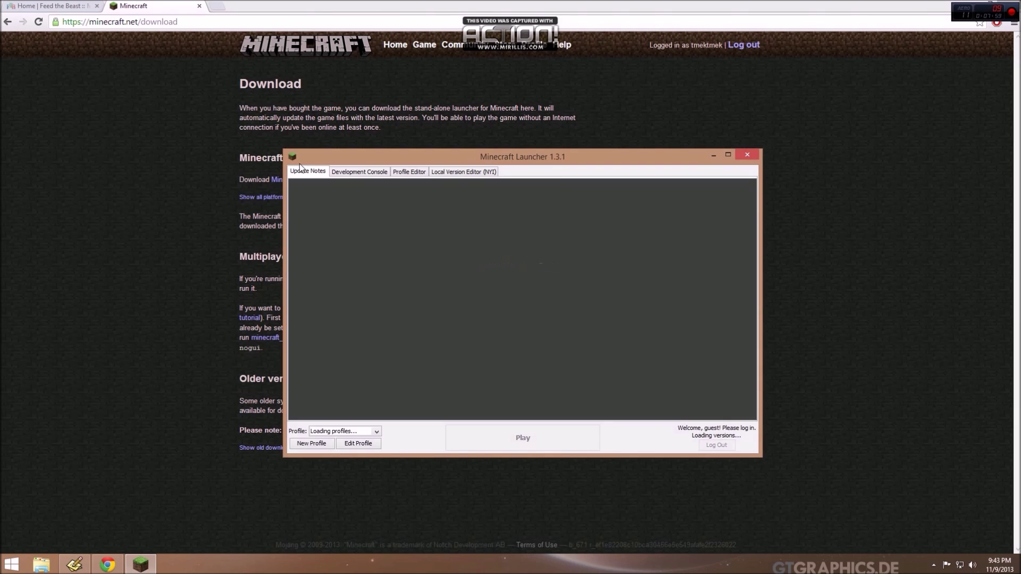
Log into the Minecraft Launcher, run Minecraft 1.5.2 once, quit it, and return to the browser.
left_click(457, 300)
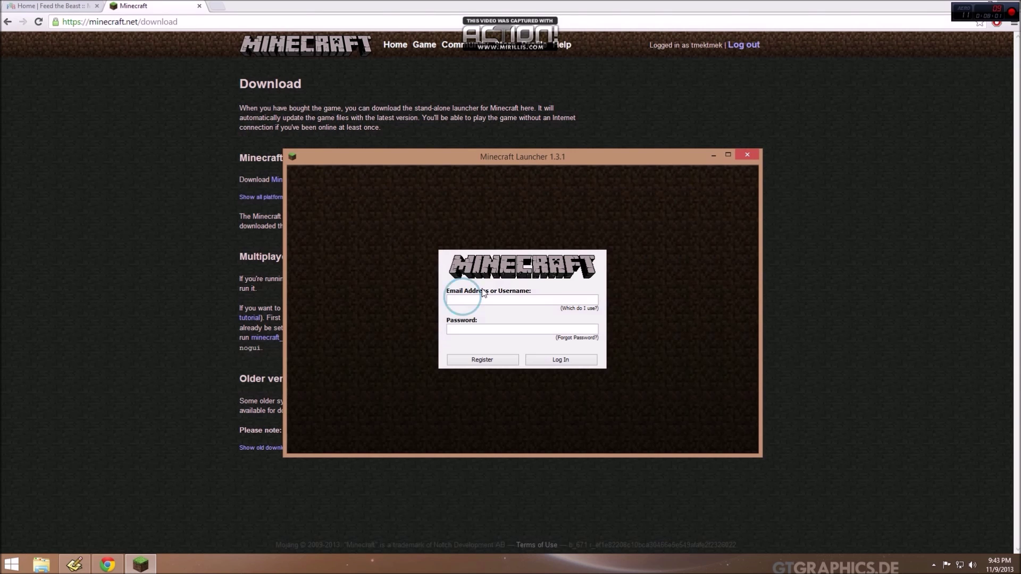
type("tmektmek")
left_click(560, 360)
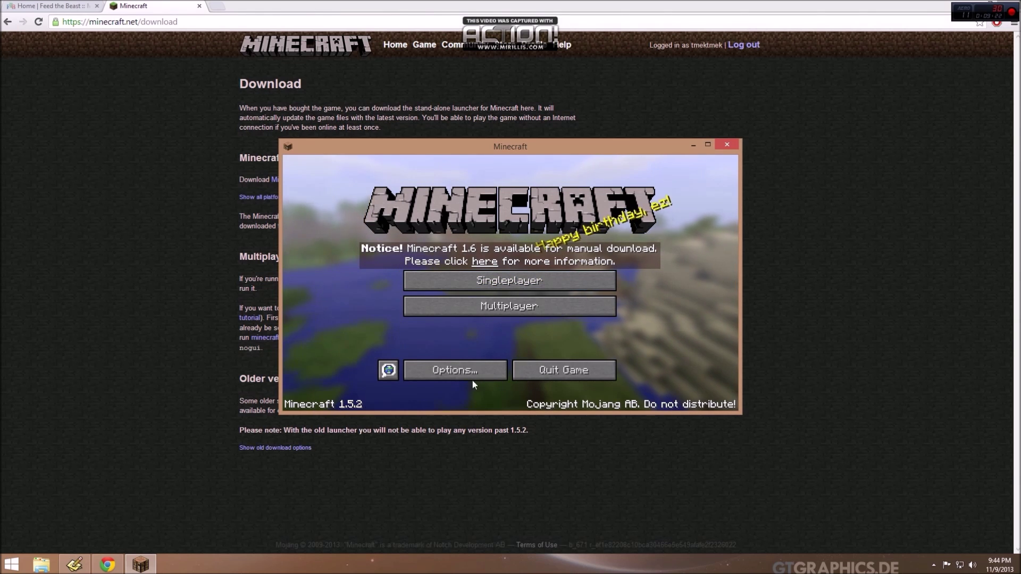
left_click(580, 371)
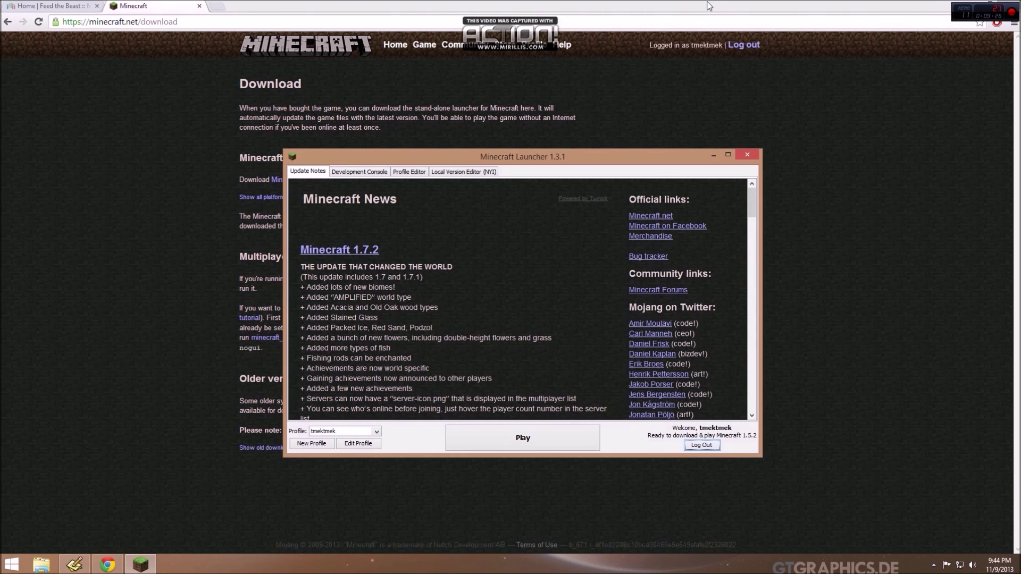
left_click(155, 7)
left_click(59, 6)
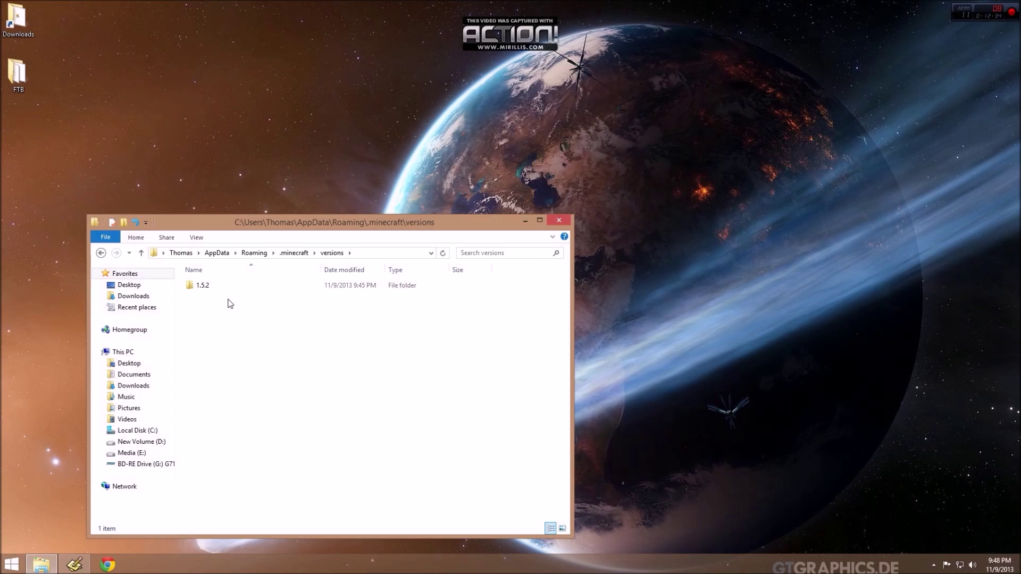
Open the minecrift-1.5.2 project page on the Minecrift builds site via the Rift bookmark.
left_click(558, 221)
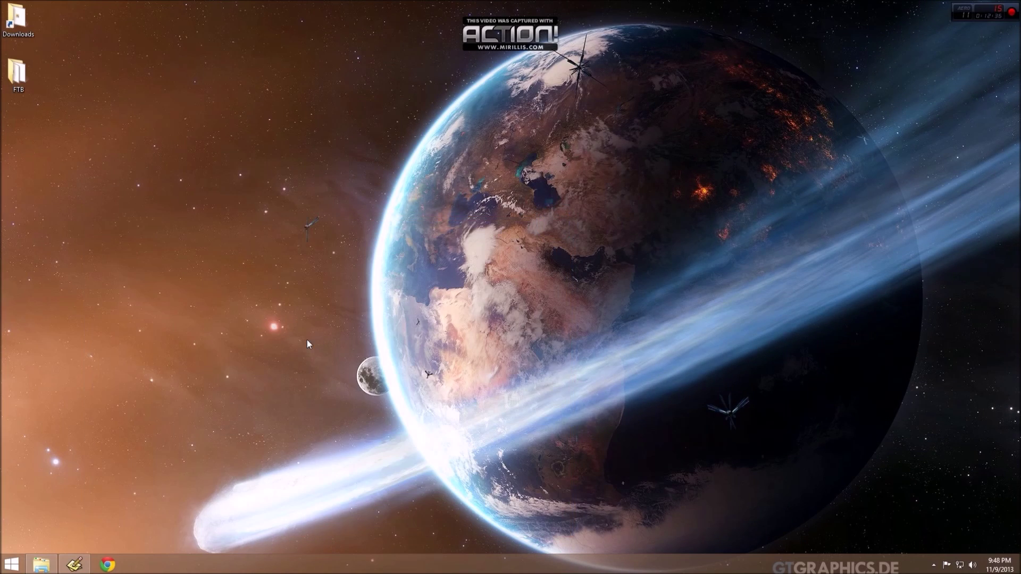
left_click(108, 565)
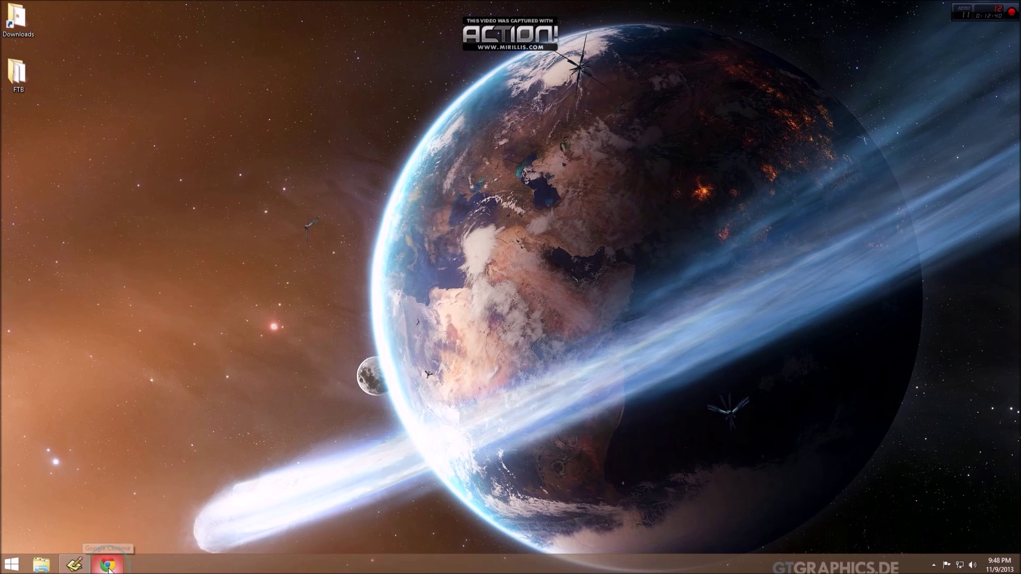
left_click(532, 149)
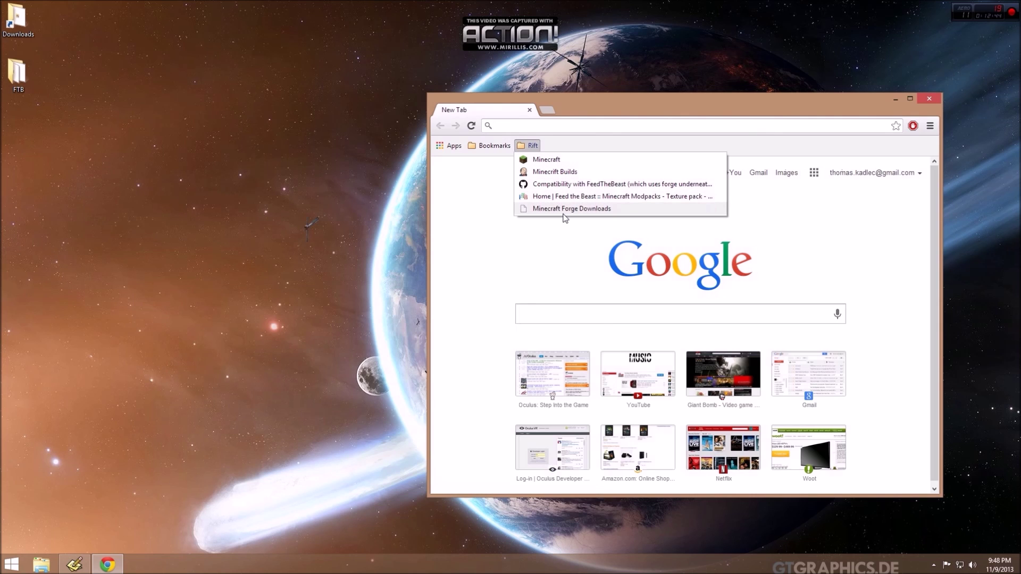
left_click(562, 160)
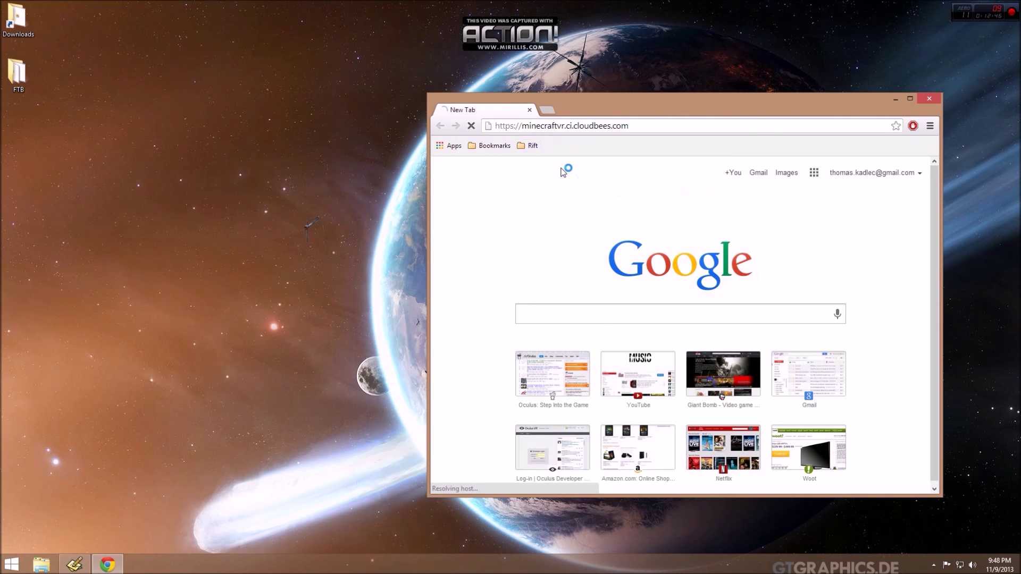
left_click_drag(611, 105, 374, 62)
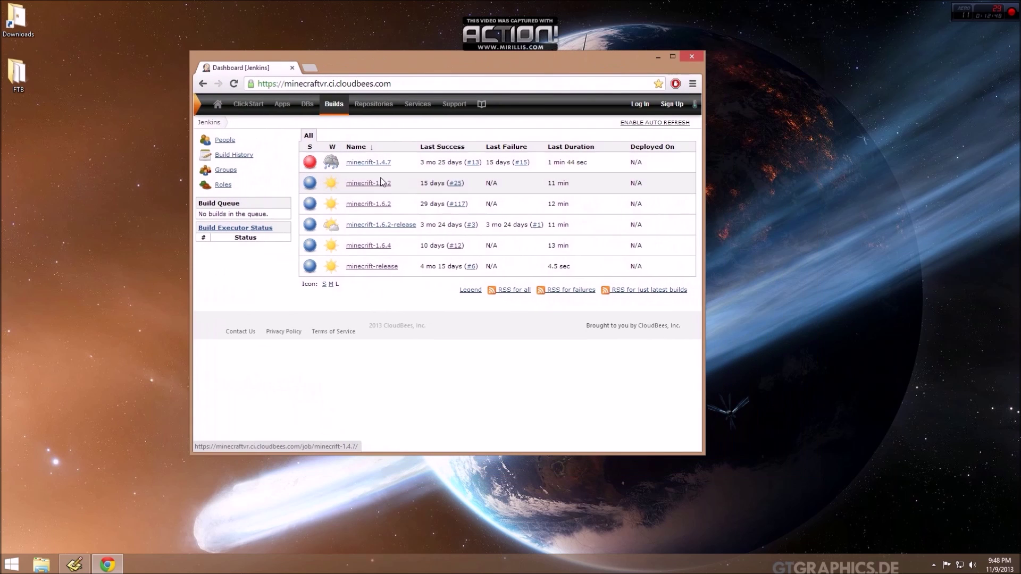
left_click(371, 185)
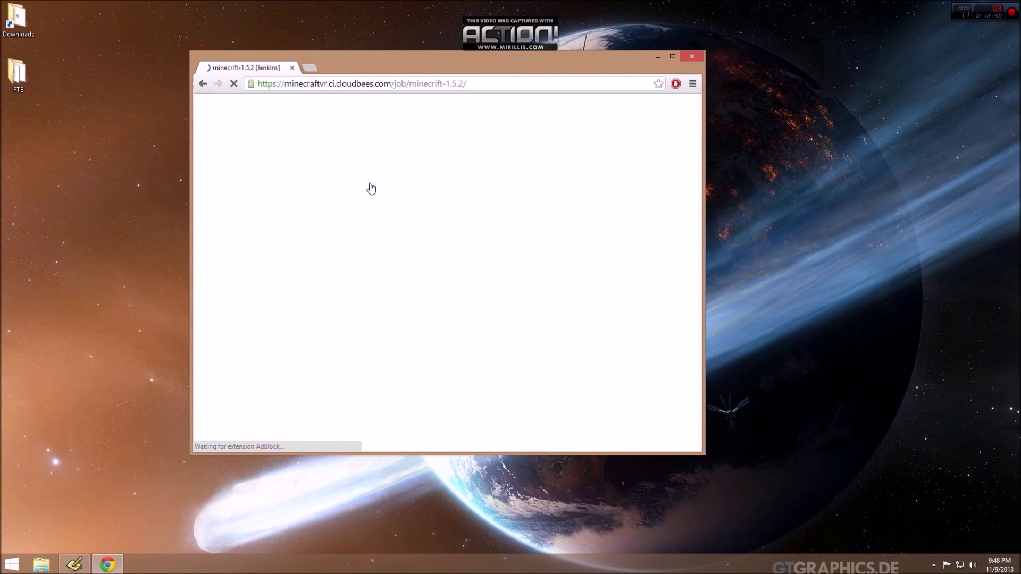
Download and run the minecrift-1.5.2-b25 installer with admin rights, then close the browser.
left_click(470, 213)
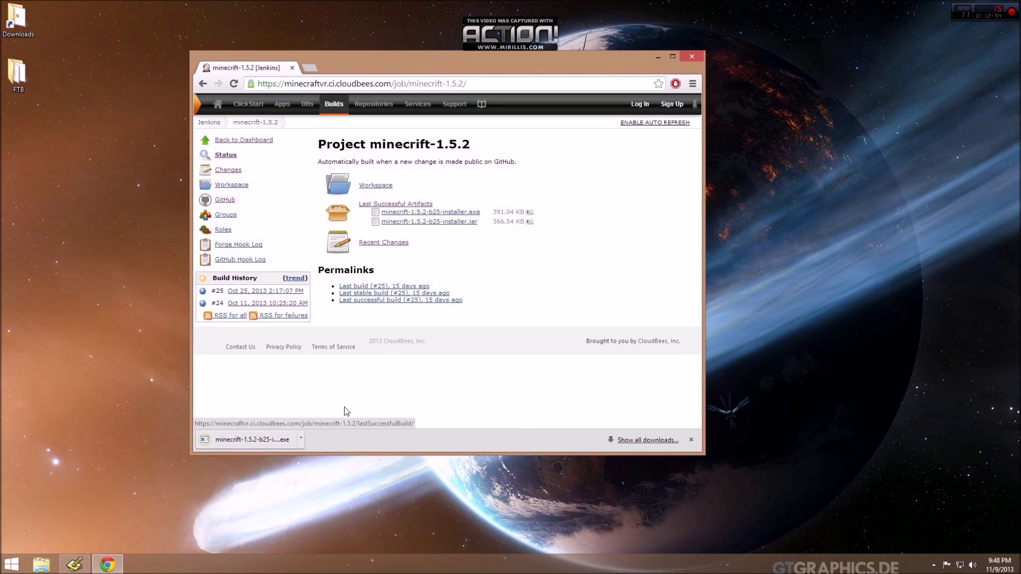
left_click(301, 439)
left_click(319, 458)
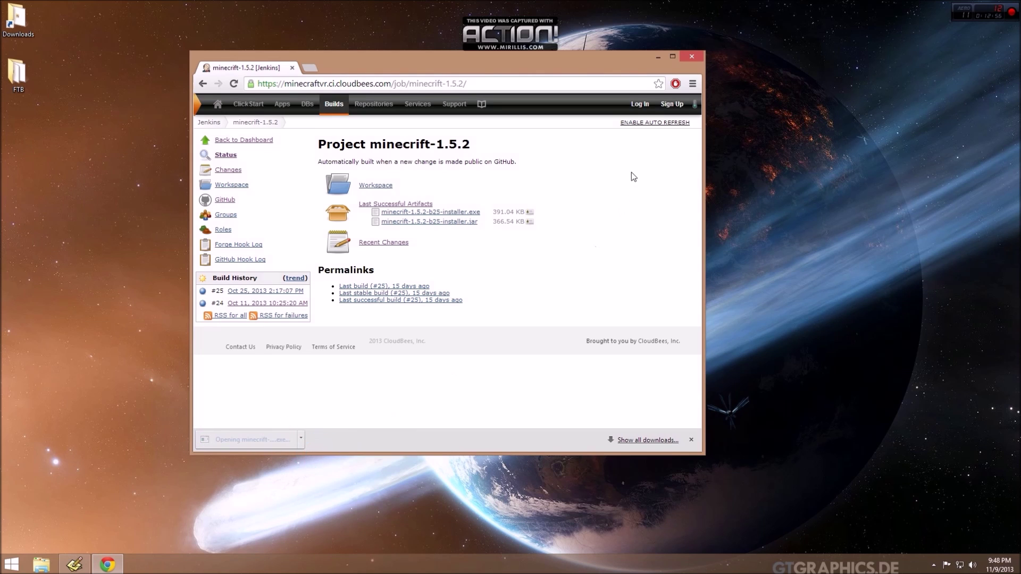
left_click(553, 301)
left_click(693, 60)
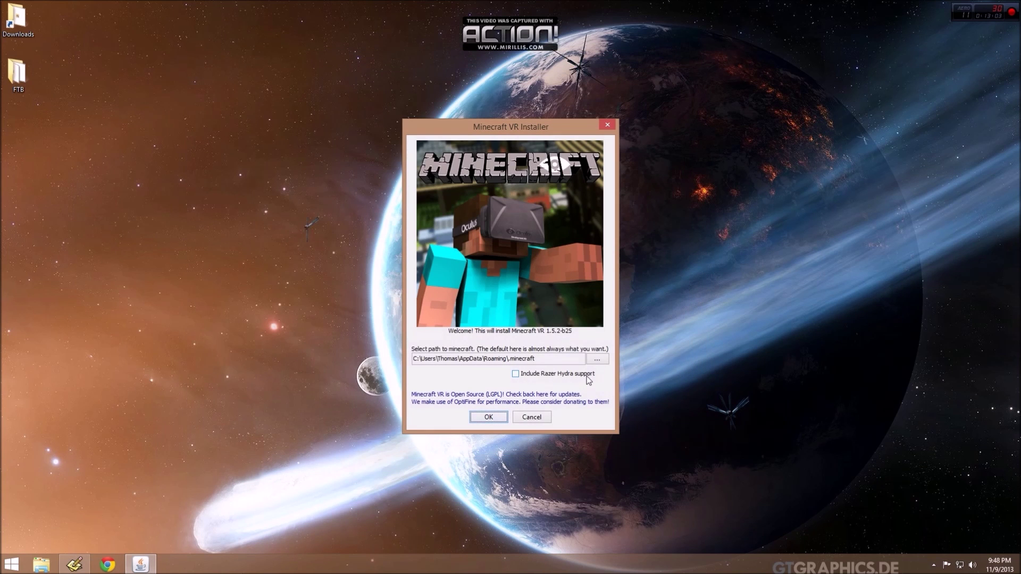
Install Minecraft VR 1.5.2-b25 into the default .minecraft folder without Razer Hydra and dismiss the completion message.
left_click(488, 417)
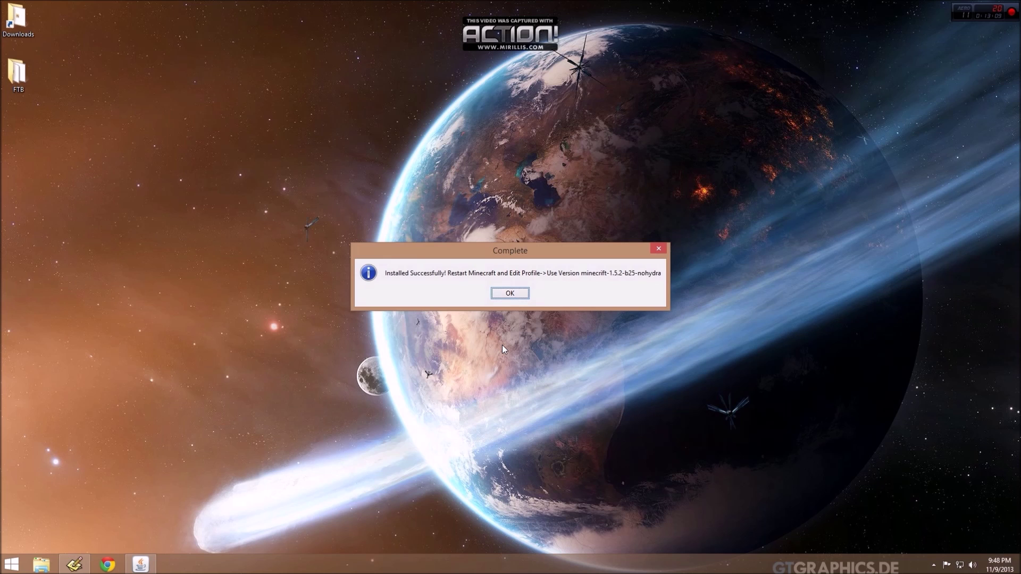
left_click(510, 293)
mouse_move(64, 567)
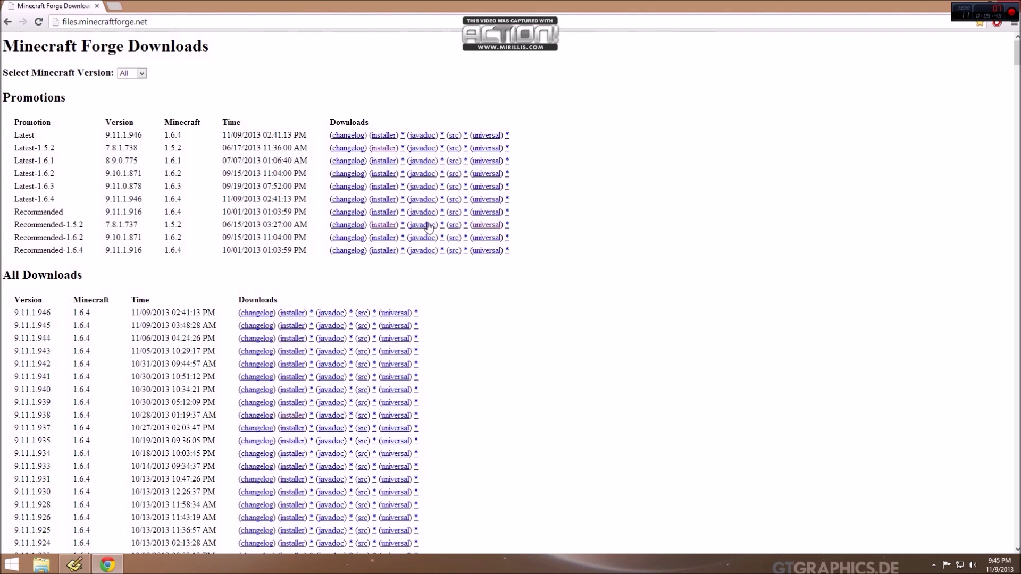
Download the Forge 7.8.1.737 universal zip from the Recommended-1.5.2 row.
double_click(171, 224)
left_click(493, 226)
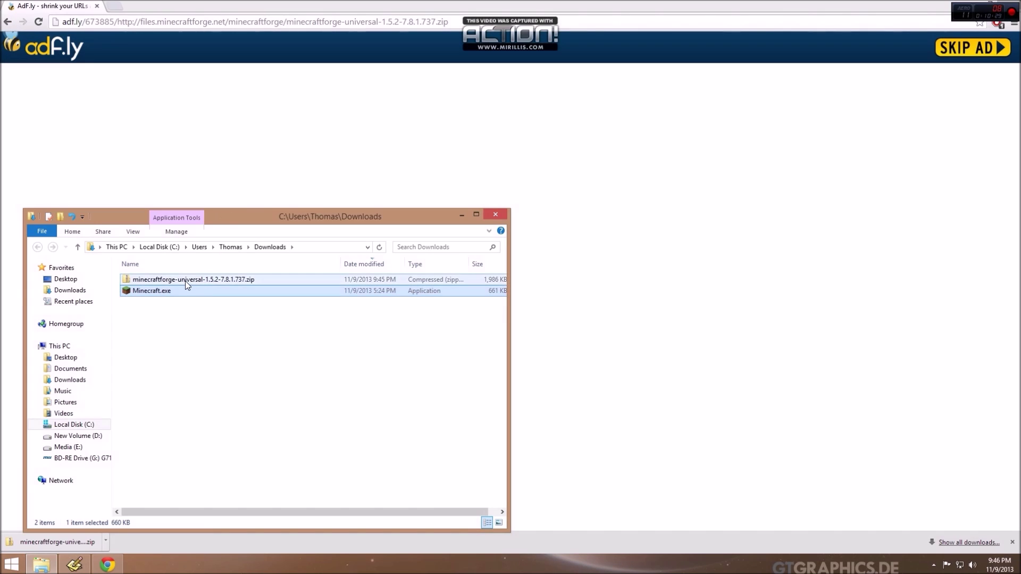
Rename the Forge download to minecraftforge-7.8.1.737.zip, dropping the universal-1.5.2 part.
left_click(185, 281)
left_click(185, 280)
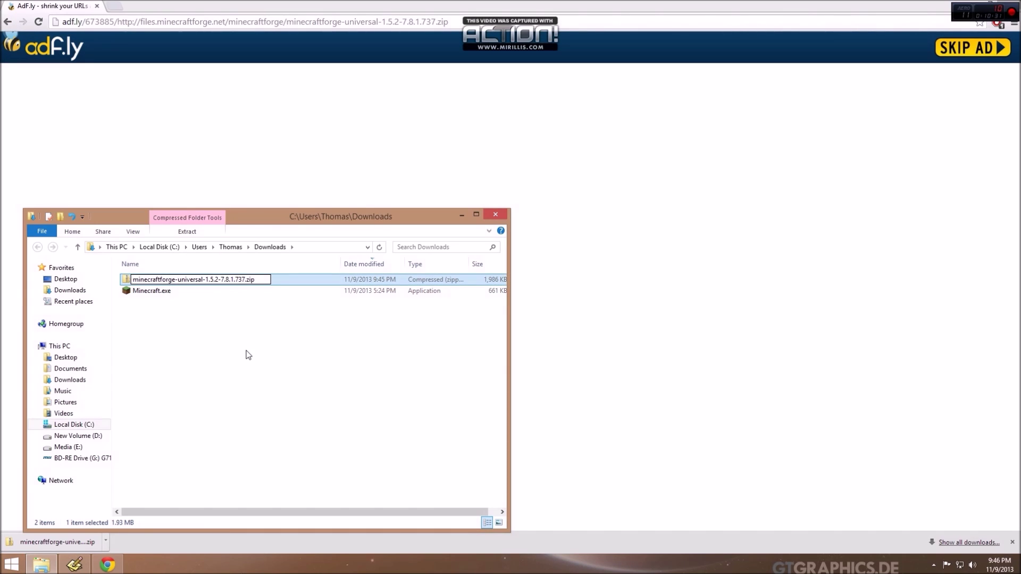
key("ctrl+shift+Right")
key("shift+Right")
key("shift+Right")
key("shift+Right")
key("shift+Right")
key("shift+Right")
key("Delete")
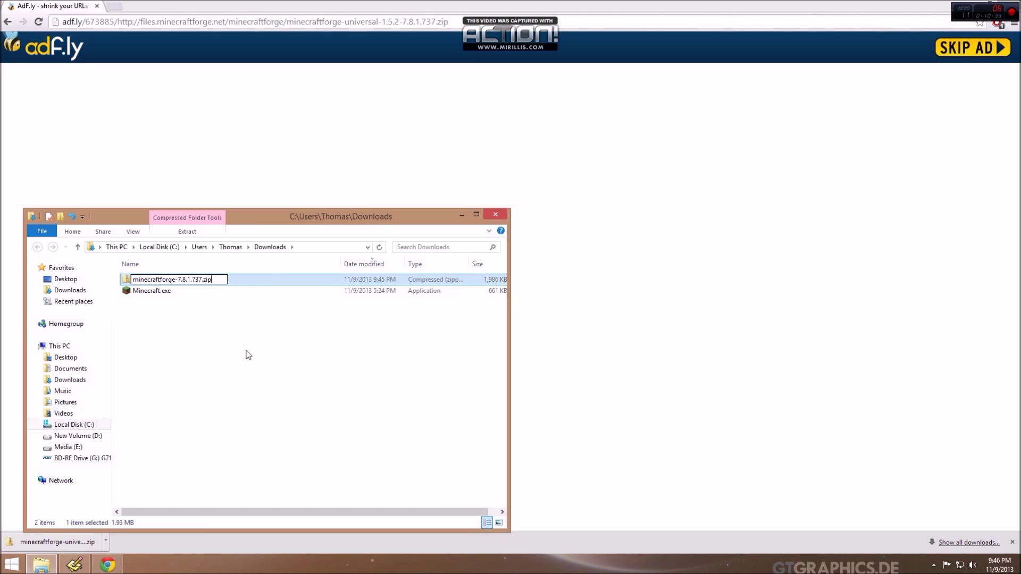
left_click(247, 355)
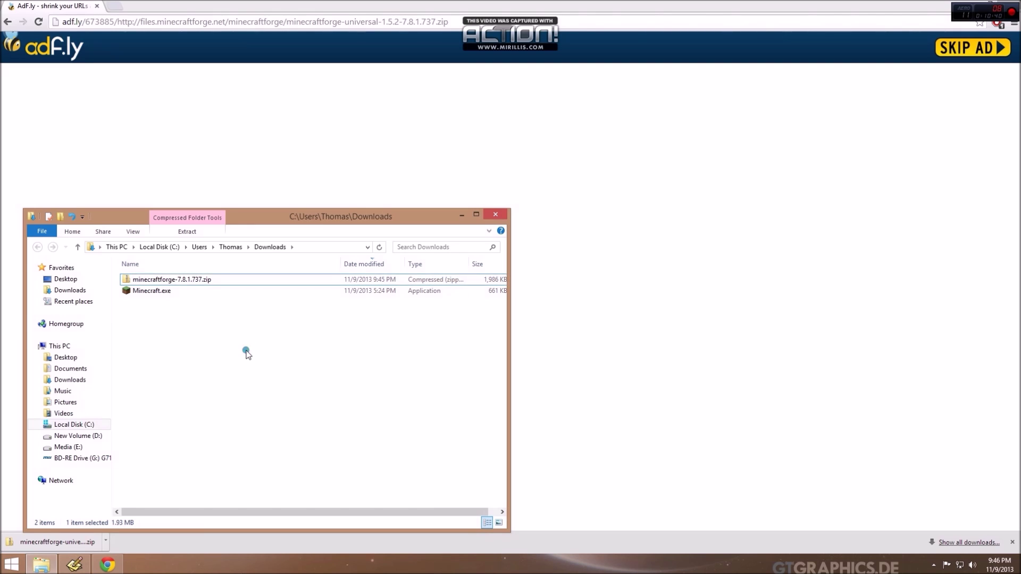
Permanently delete the META-INF folder from inside the Forge zip.
double_click(175, 280)
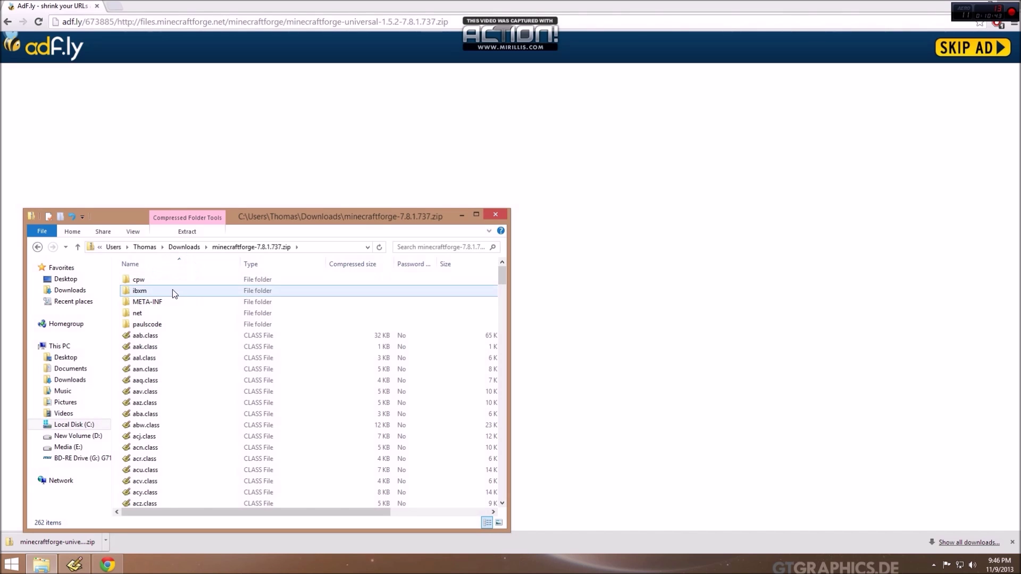
left_click(162, 302)
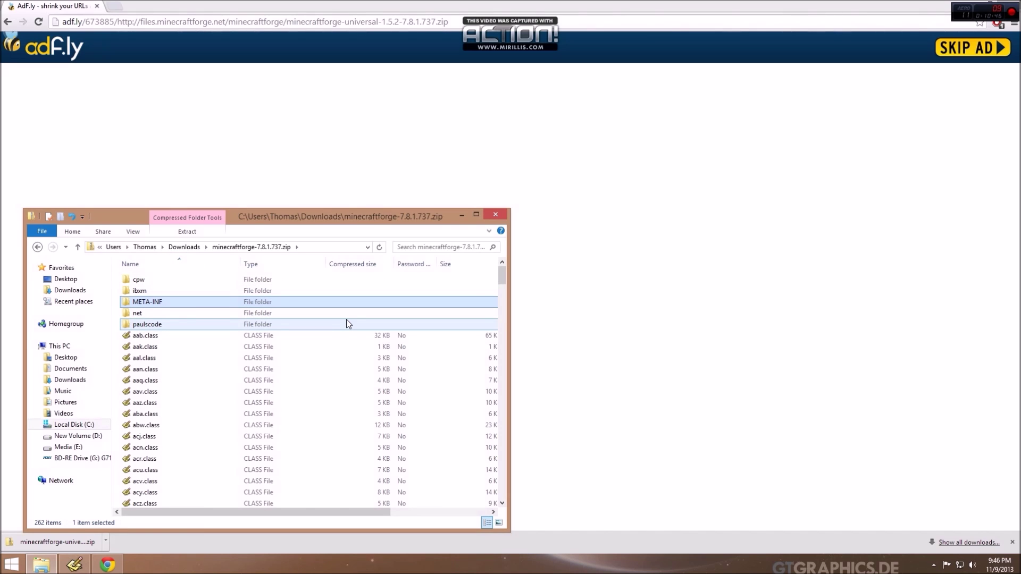
key("Delete")
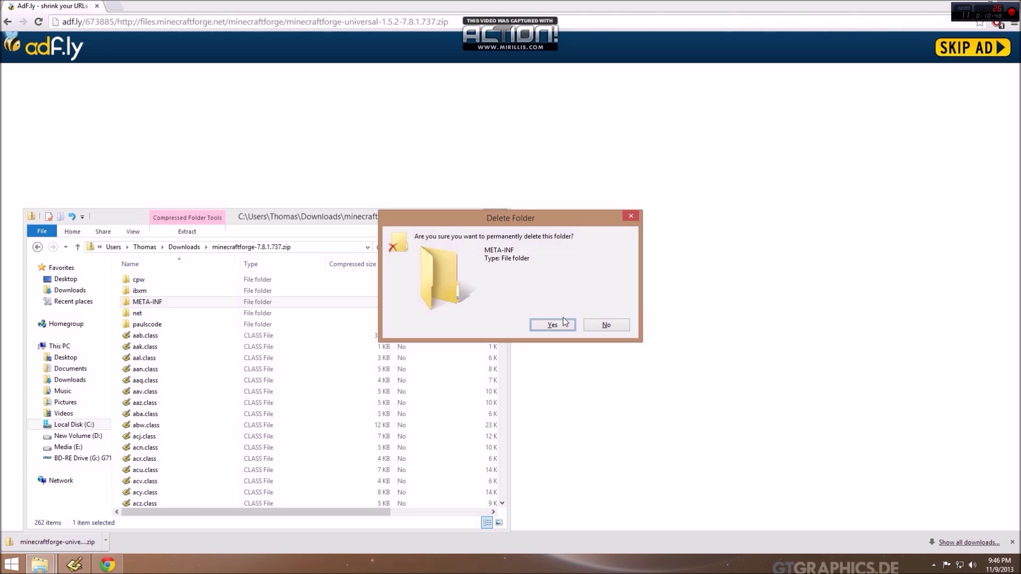
left_click(565, 323)
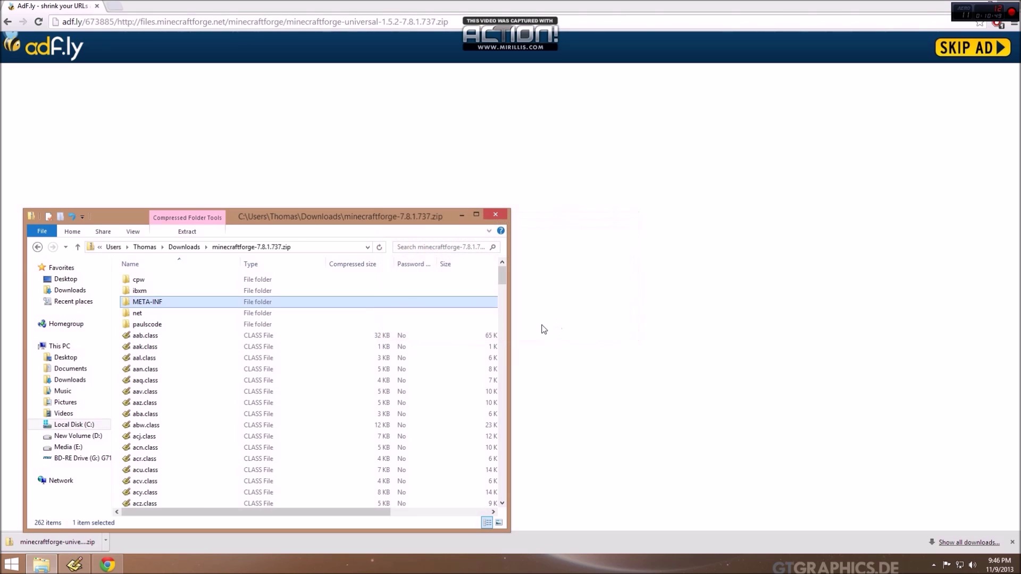
Change the Forge archive's extension from .zip to .jar in Downloads.
left_click(183, 247)
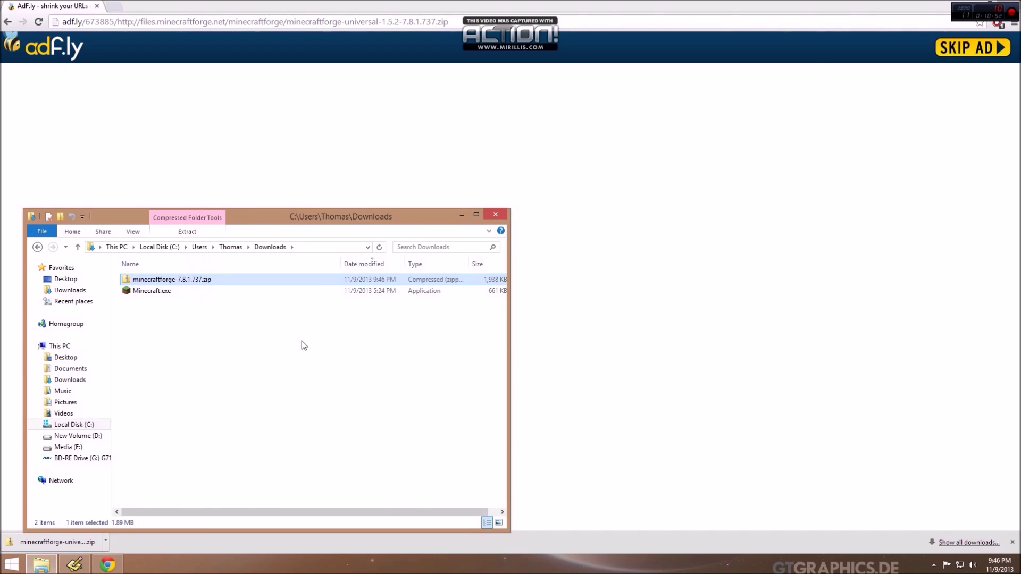
key("F2")
key("End")
key("BackSpace")
key("BackSpace")
key("BackSpace")
type("jar")
key("Return")
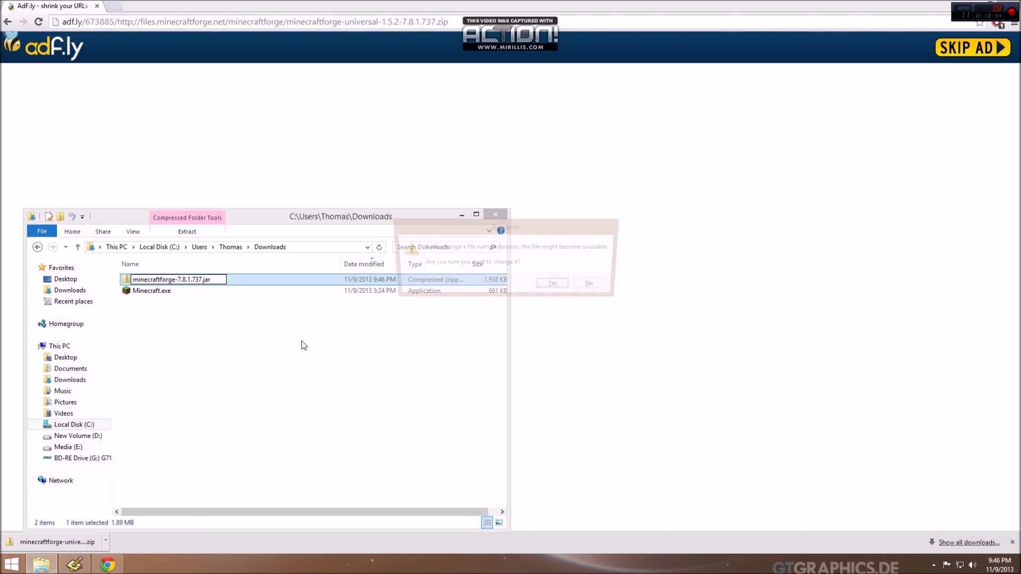
left_click(554, 285)
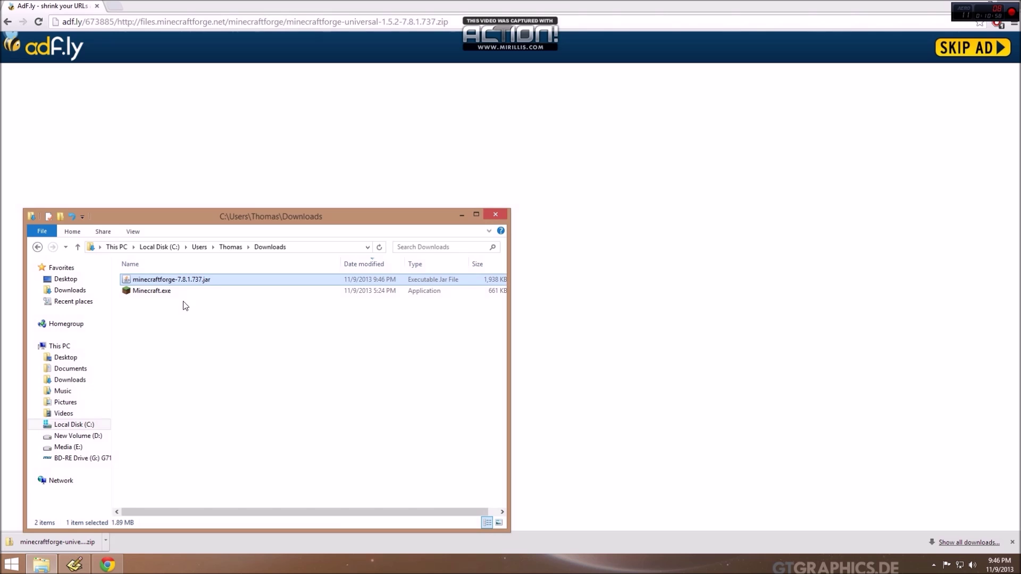
double_click(866, 11)
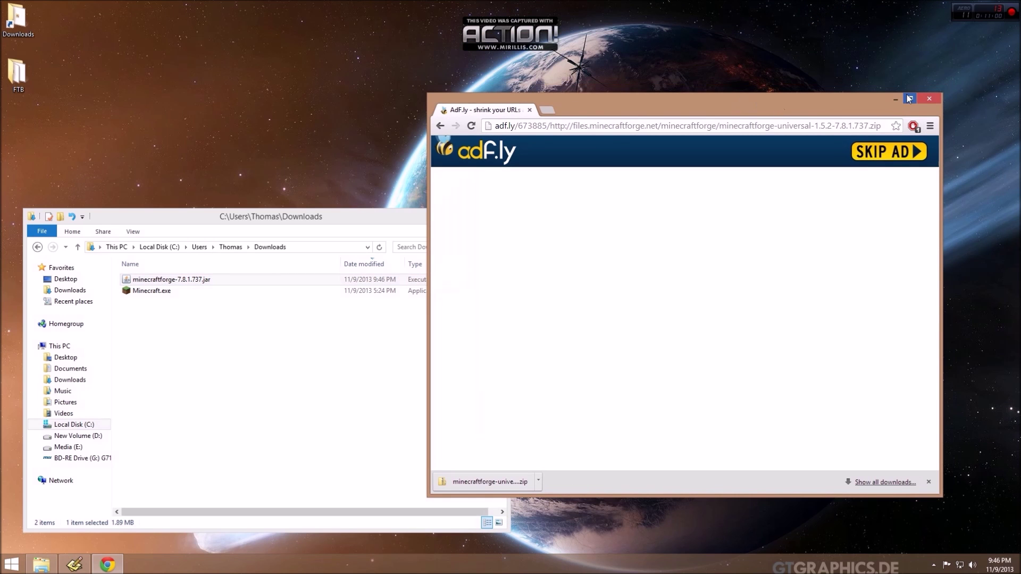
Close the browser and open the AppData Roaming folder through the Run prompt.
left_click(928, 99)
left_click_drag(349, 219, 613, 34)
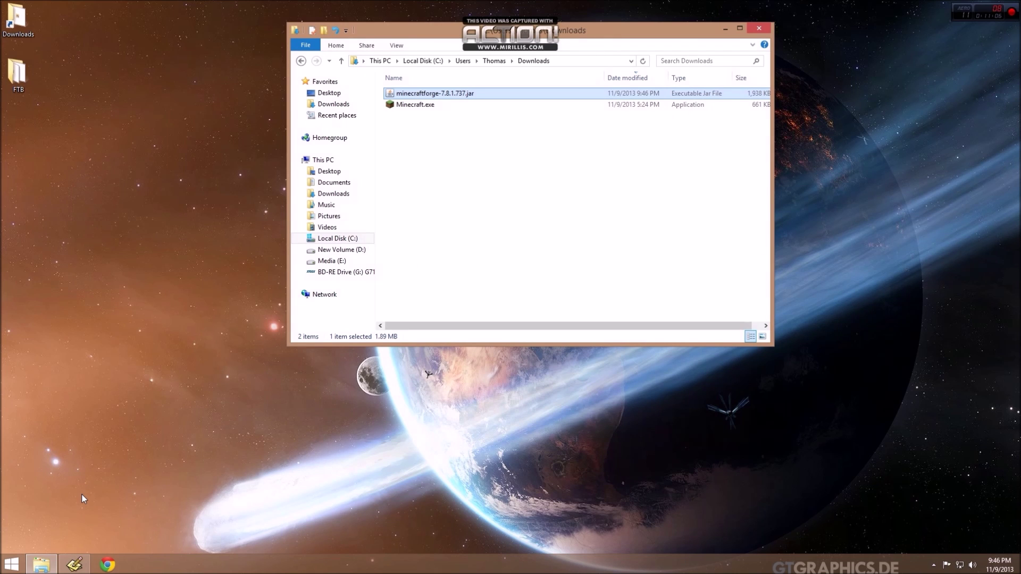
key("super+r")
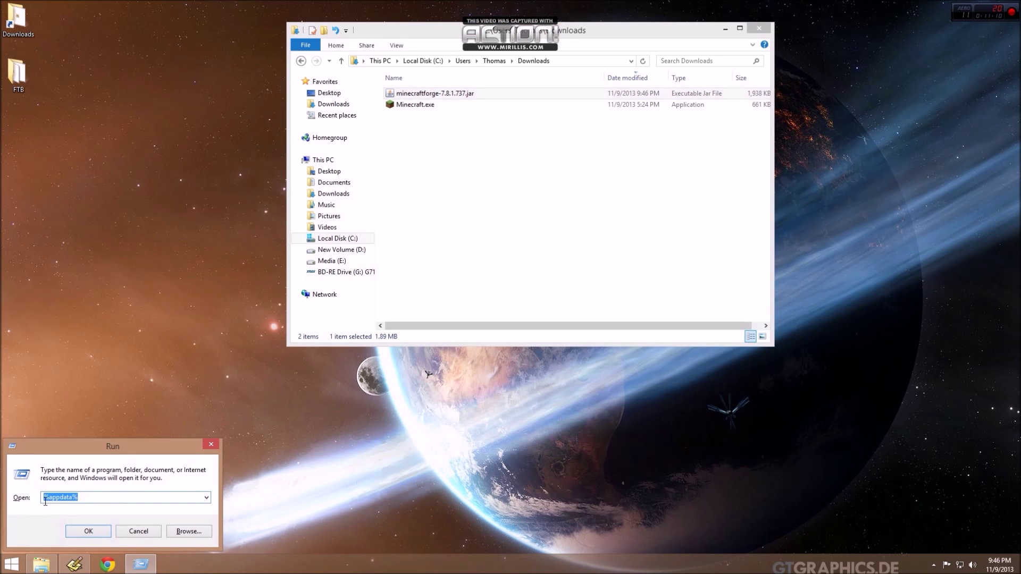
left_click(84, 531)
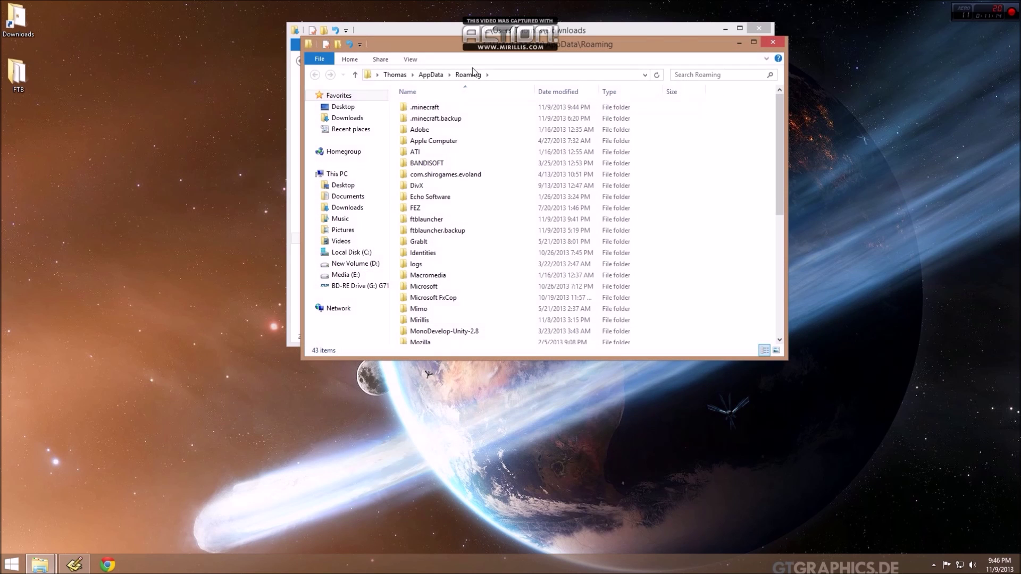
Browse into .minecraft, then libraries, then the net folder.
left_click_drag(471, 41, 471, 49)
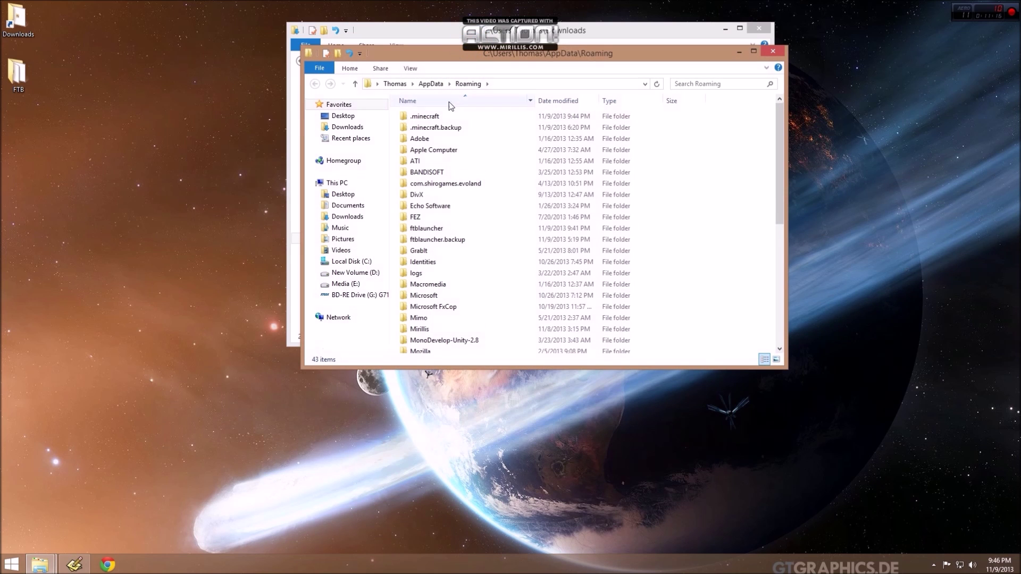
double_click(432, 122)
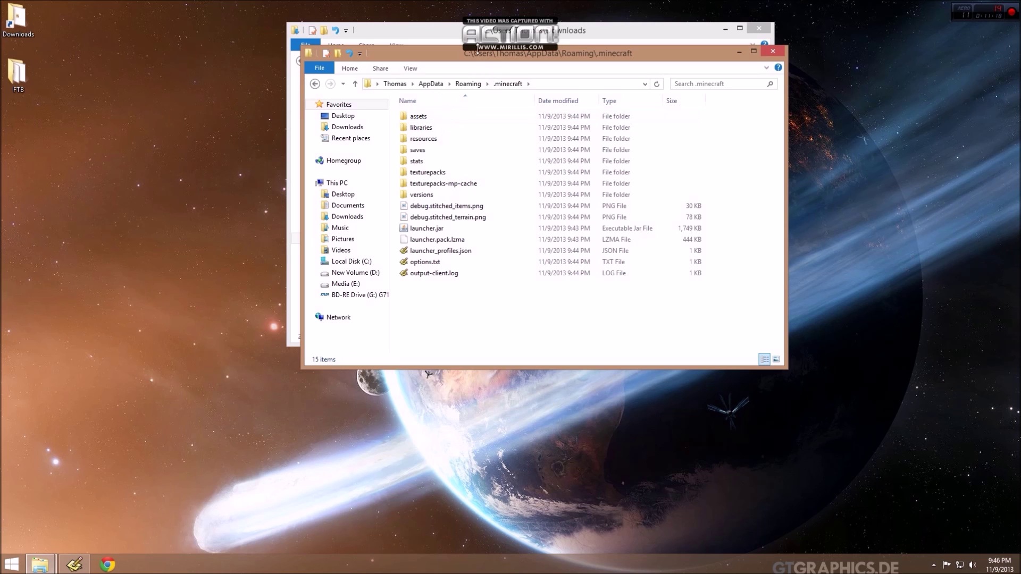
left_click_drag(473, 50, 260, 220)
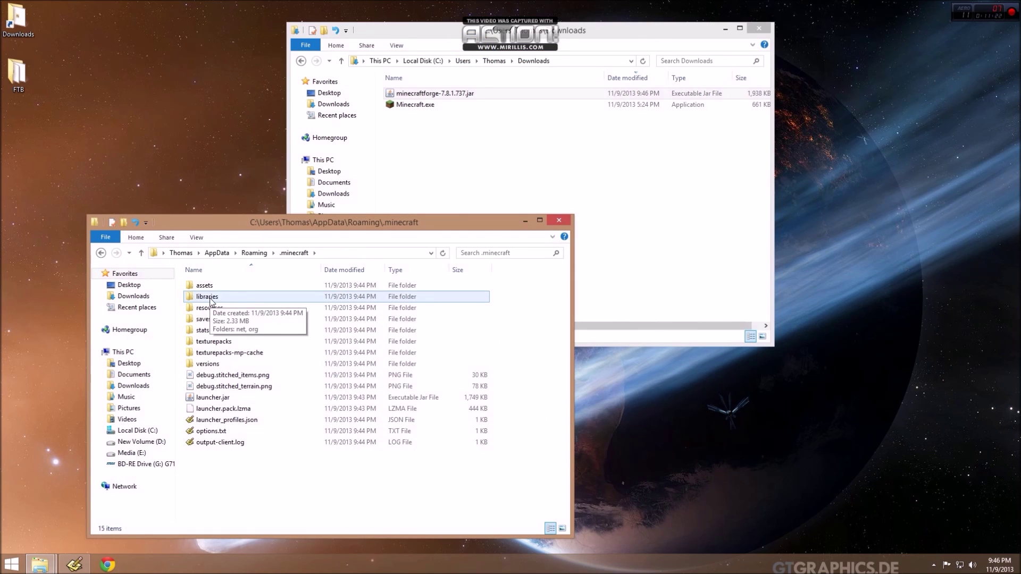
double_click(209, 299)
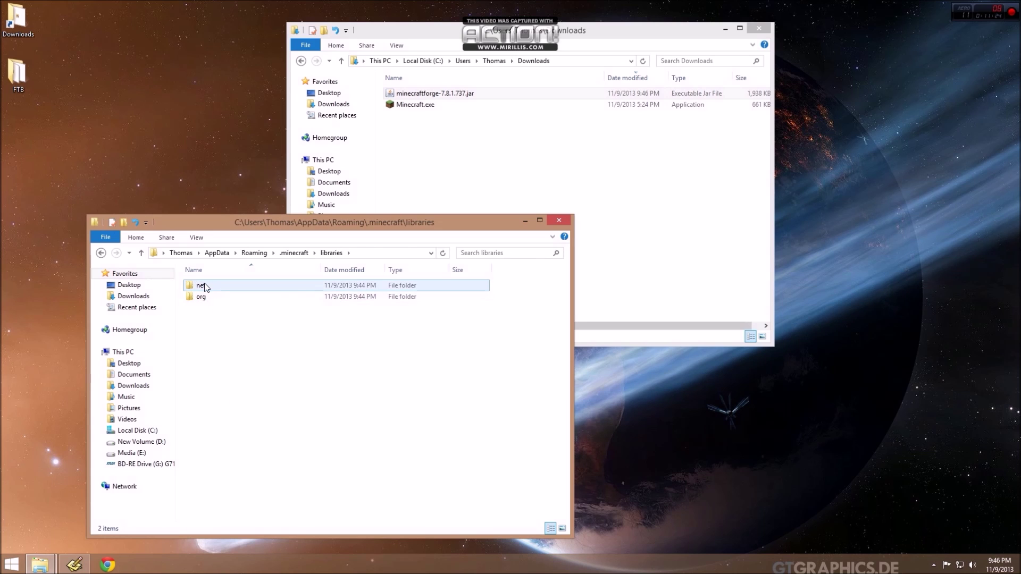
double_click(206, 288)
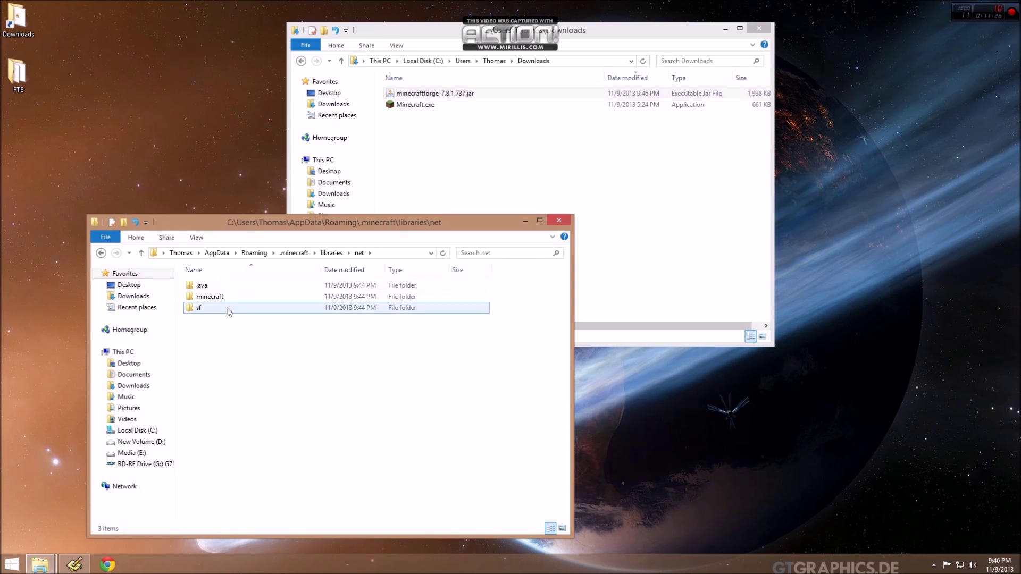
Create a minecraftforge folder inside libraries\net and open it.
right_click(223, 364)
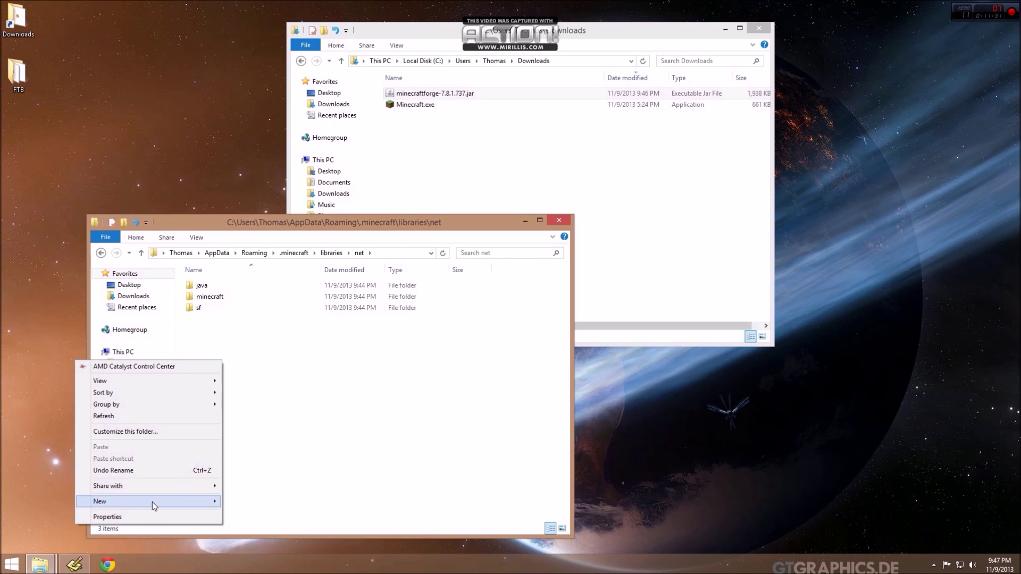
mouse_move(153, 502)
left_click(268, 391)
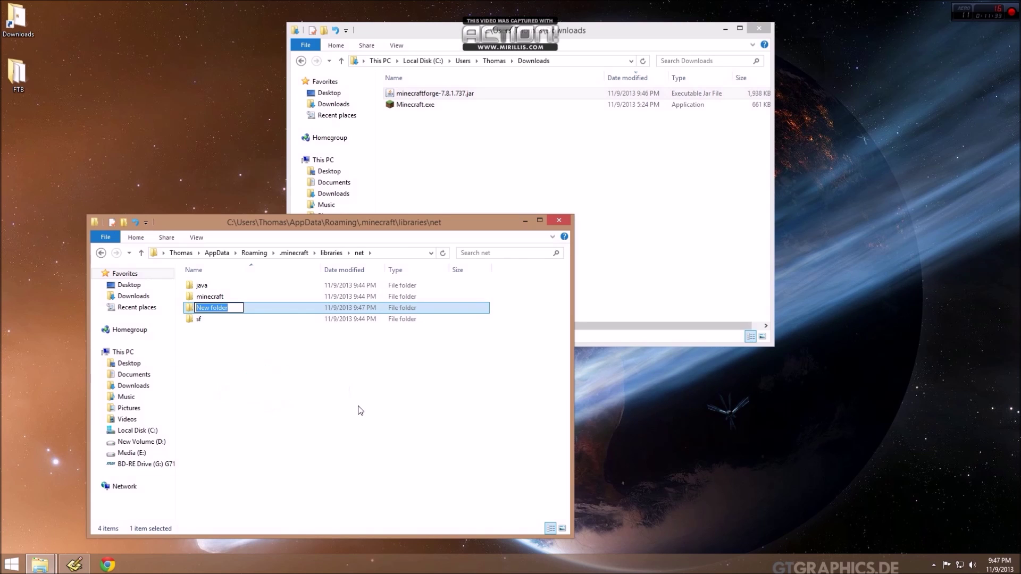
type("minecraftforge")
key("Return")
double_click(226, 312)
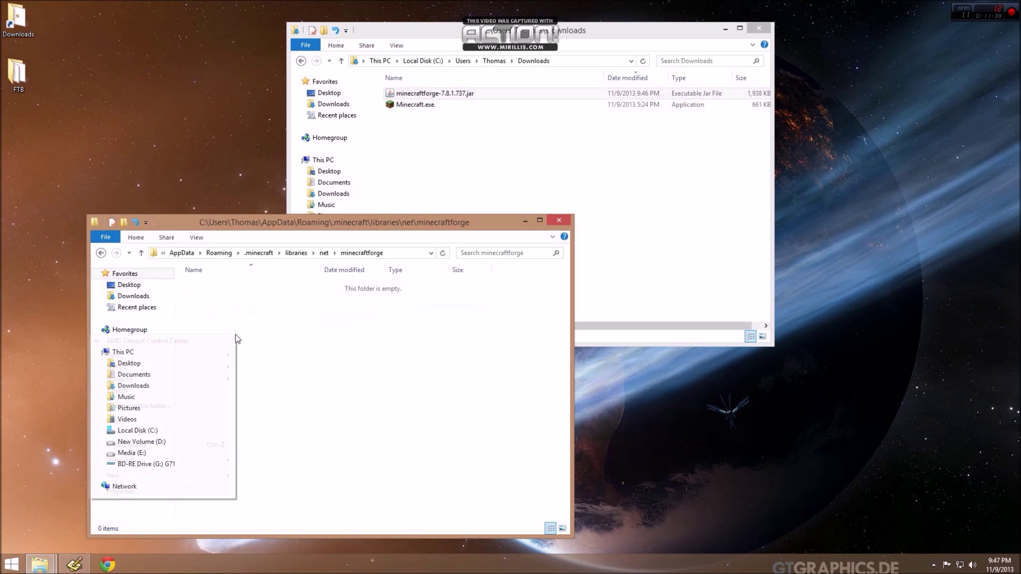
Create a second, inner minecraftforge folder and open it.
mouse_move(213, 475)
left_click(270, 372)
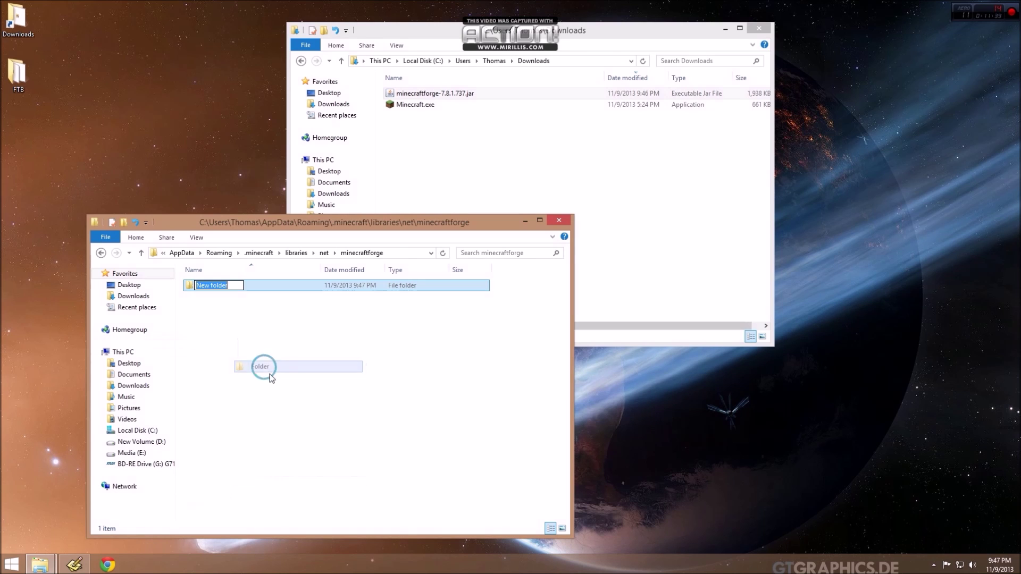
type("minecr")
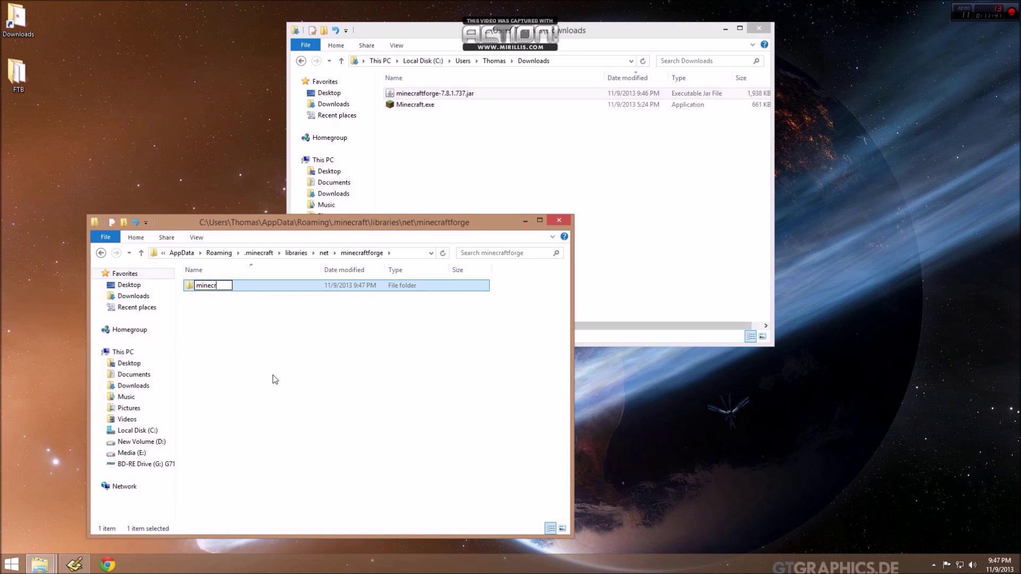
type("aftforge")
key("Return")
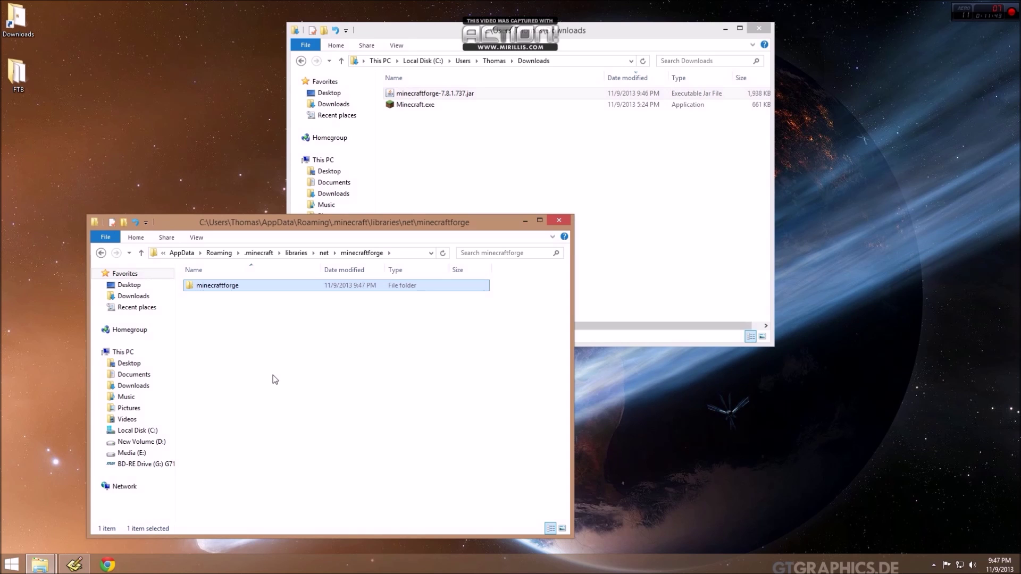
double_click(218, 287)
Create the 7.8.1.737 version folder inside it and open it.
right_click(228, 334)
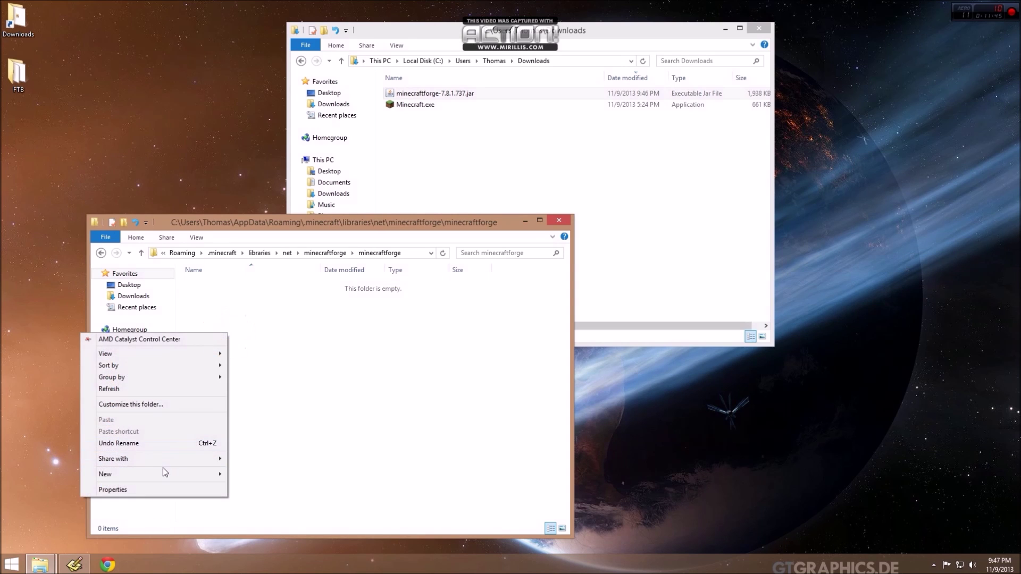
mouse_move(163, 472)
left_click(255, 365)
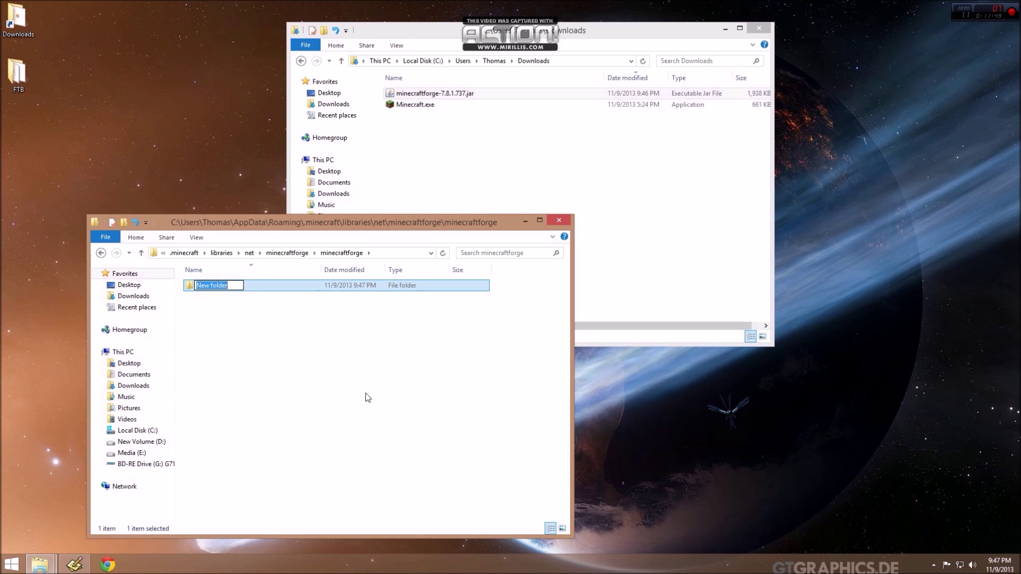
type("7.8.1.737.")
key("Return")
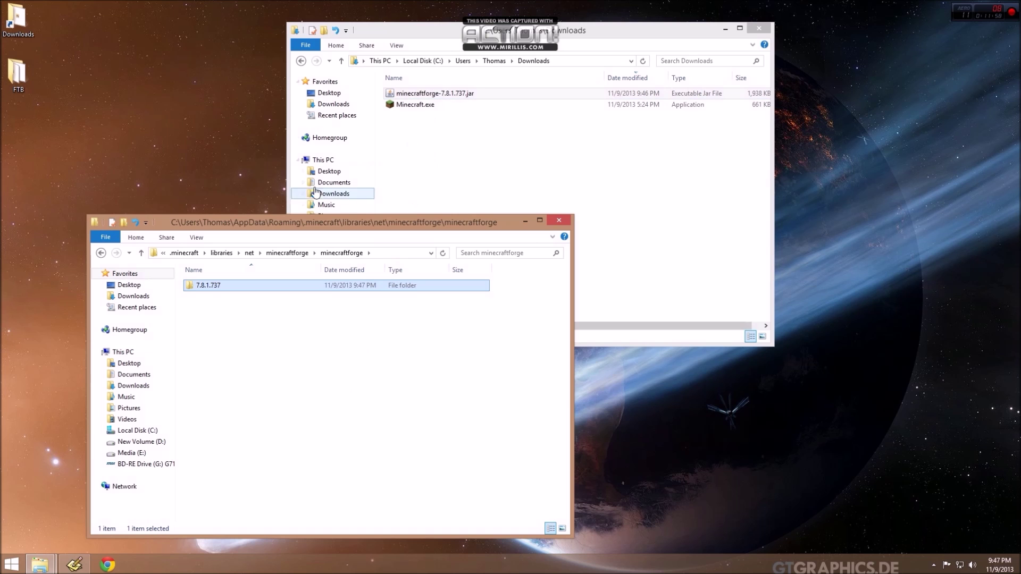
double_click(206, 285)
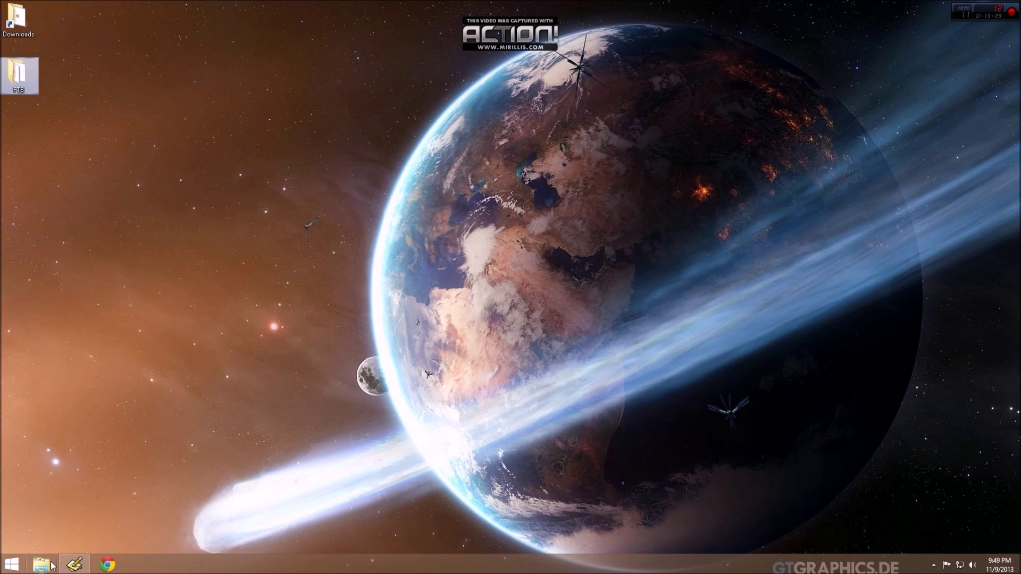
Go to .minecraft\versions\minecrift-1.5.2-b25-nohydra via %appdata%.
key("super+r")
type("%appdata%")
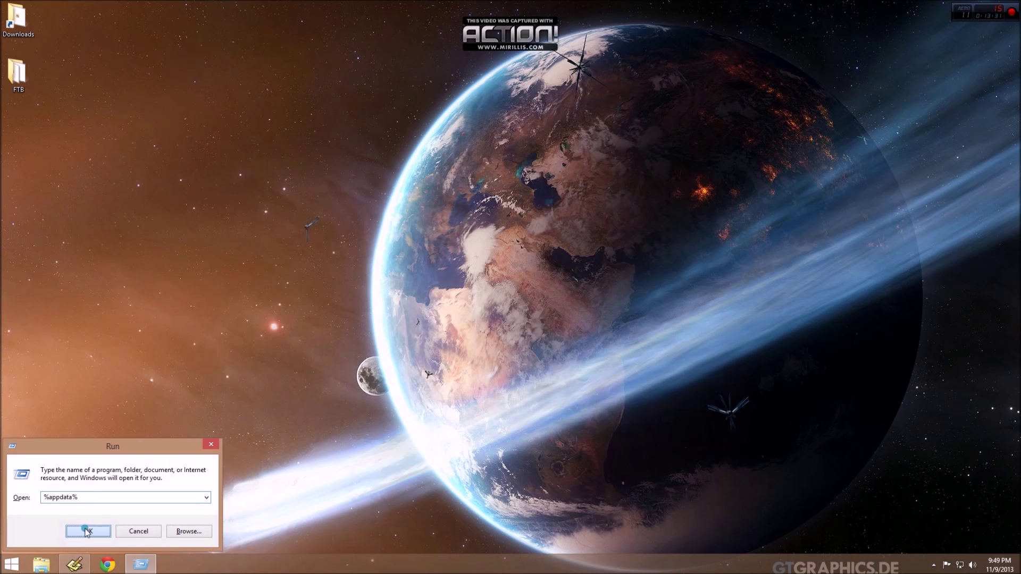
key("Return")
double_click(210, 285)
left_click(207, 296)
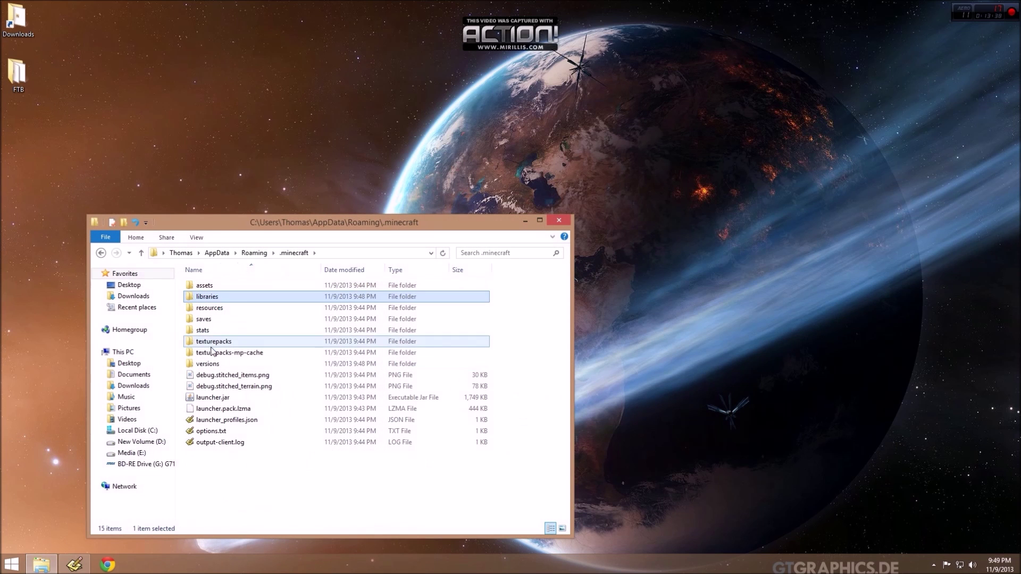
double_click(215, 364)
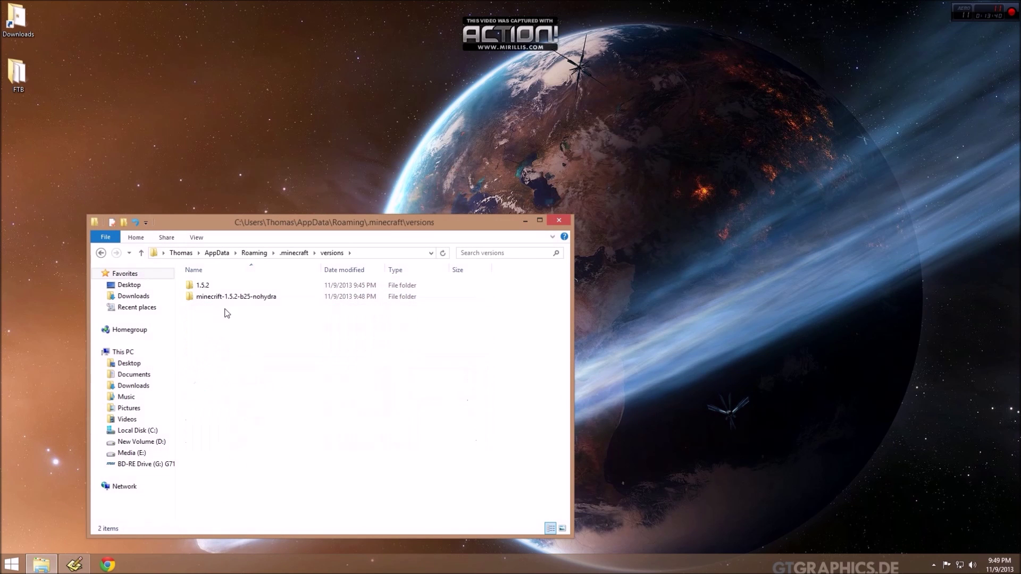
left_click(216, 298)
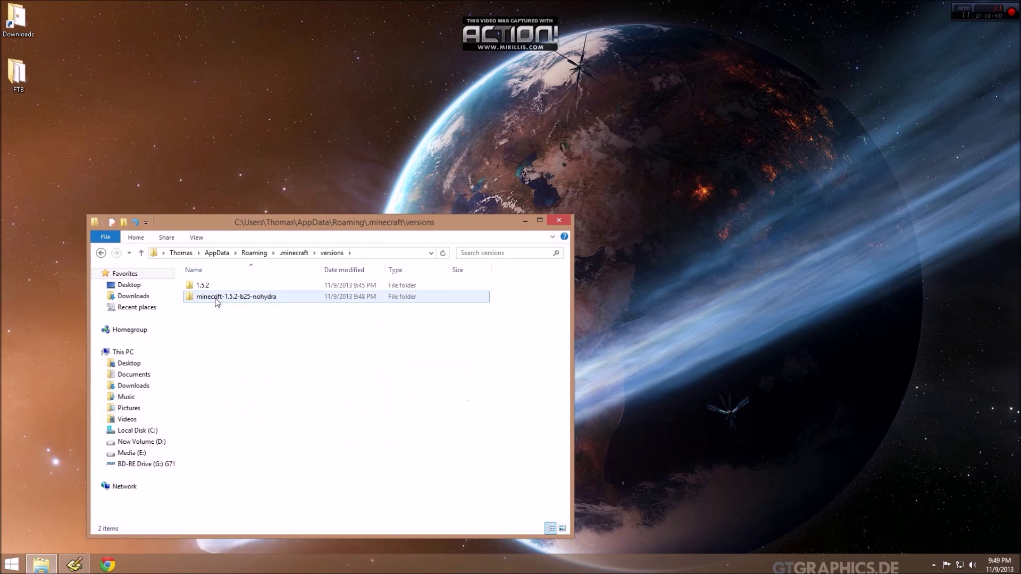
double_click(244, 300)
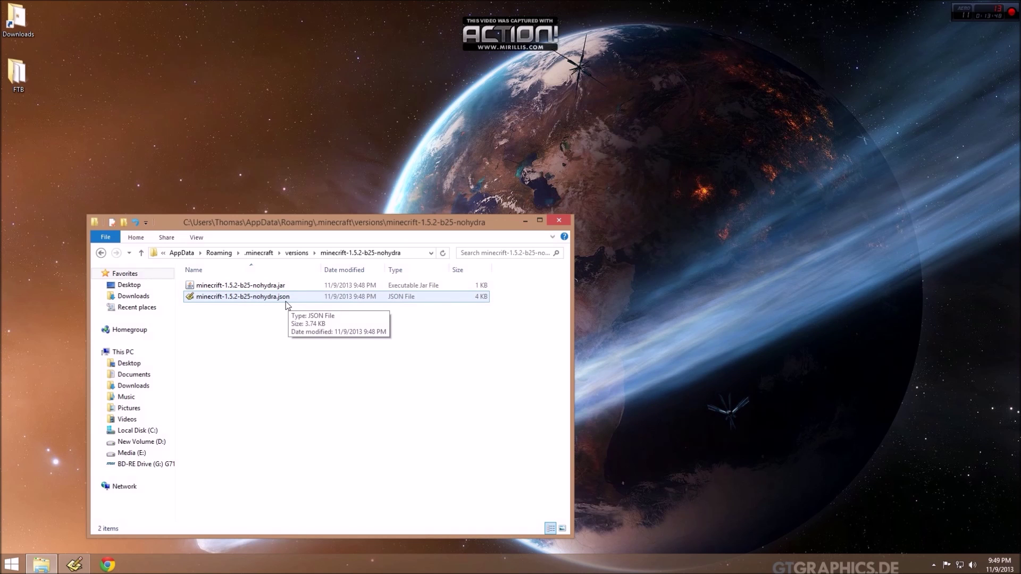
Open minecrift-1.5.2-b25-nohydra.json in Programmer's Notepad, docked beside Explorer.
right_click(230, 300)
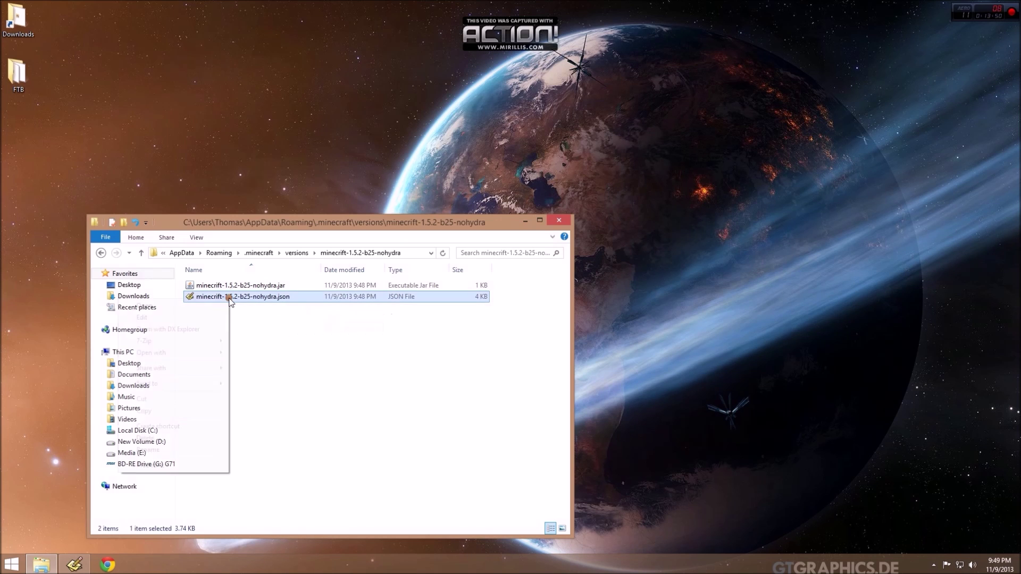
mouse_move(85, 568)
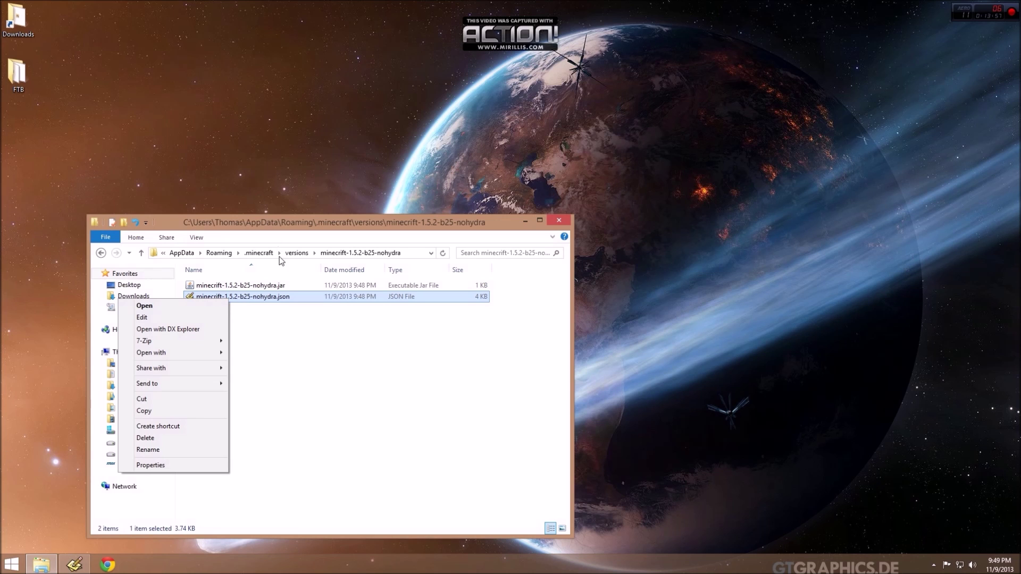
left_click(163, 305)
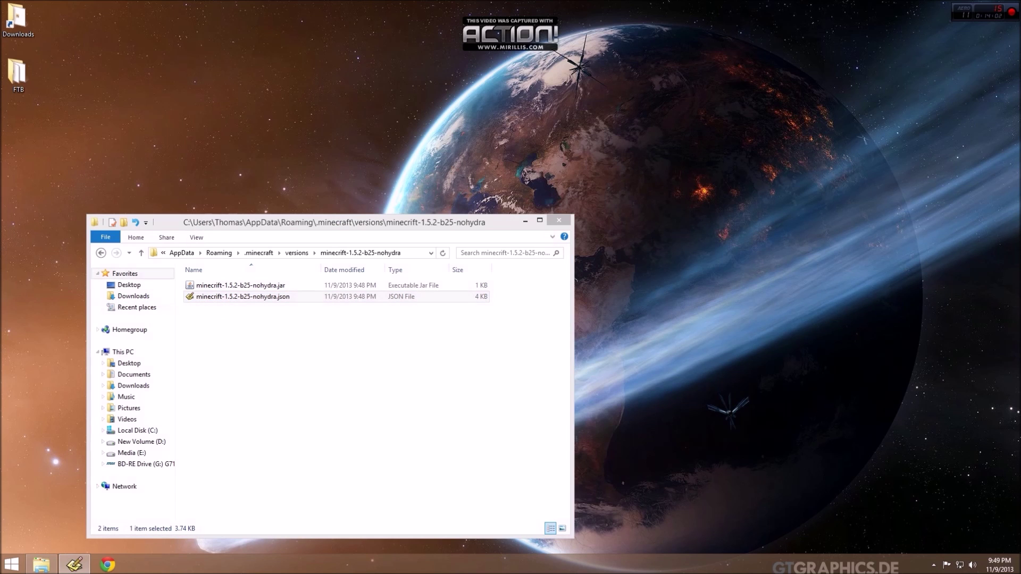
left_click_drag(351, 104, 1019, 133)
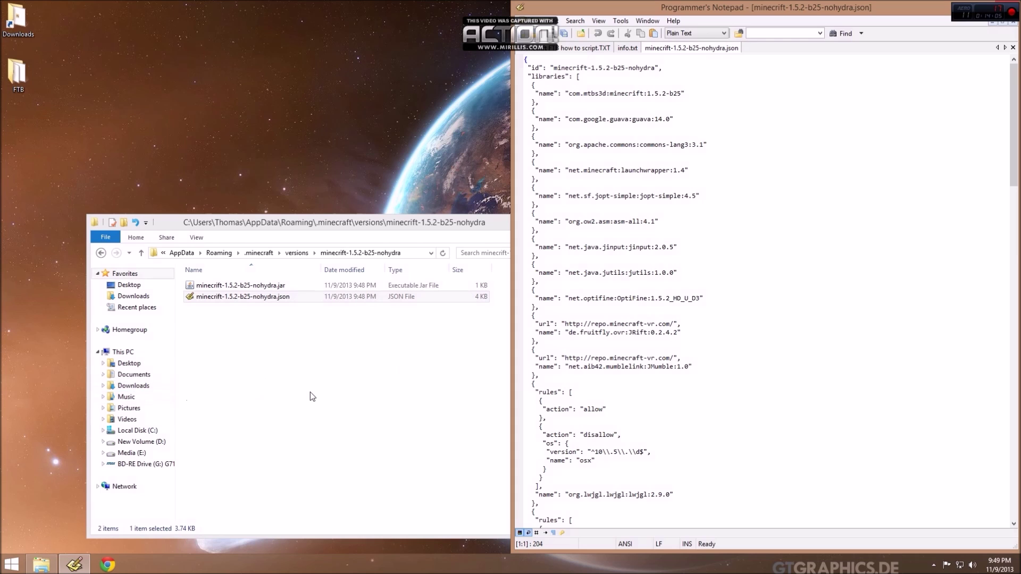
Copy the MinecraftForge library entry from info.txt and paste it after the OptiFine entry.
left_click(627, 48)
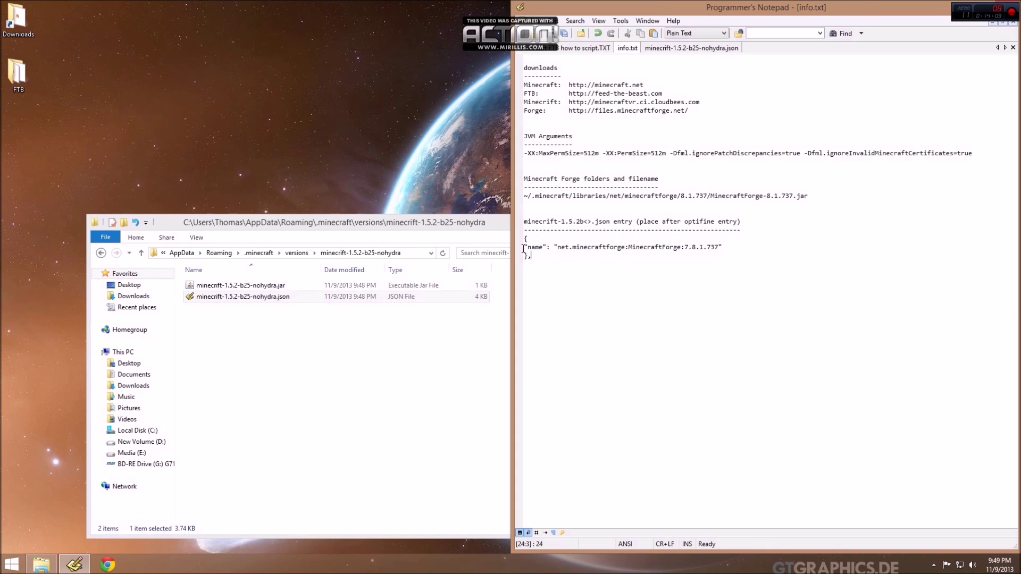
left_click_drag(532, 256, 497, 237)
key("ctrl+c")
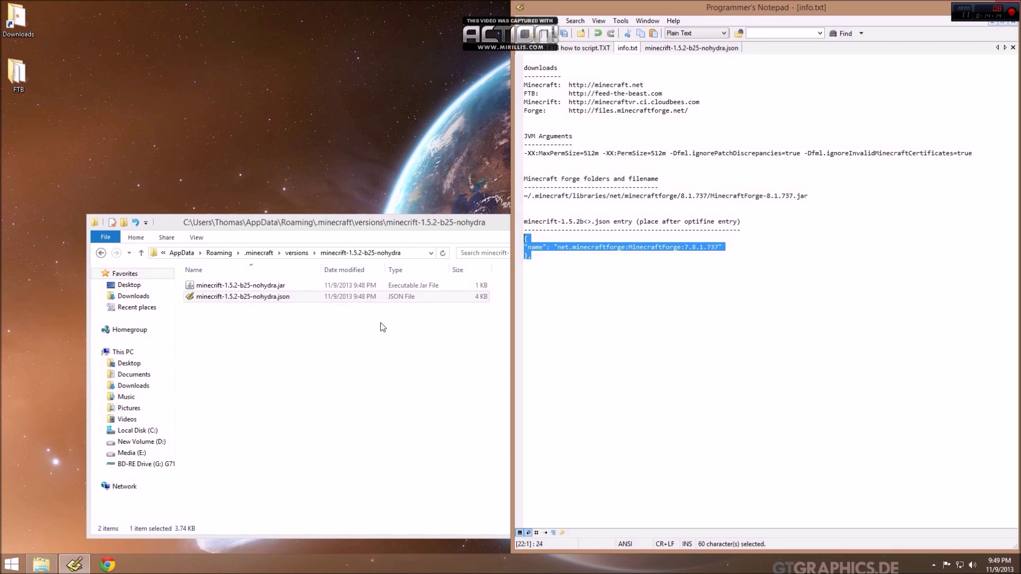
left_click(693, 47)
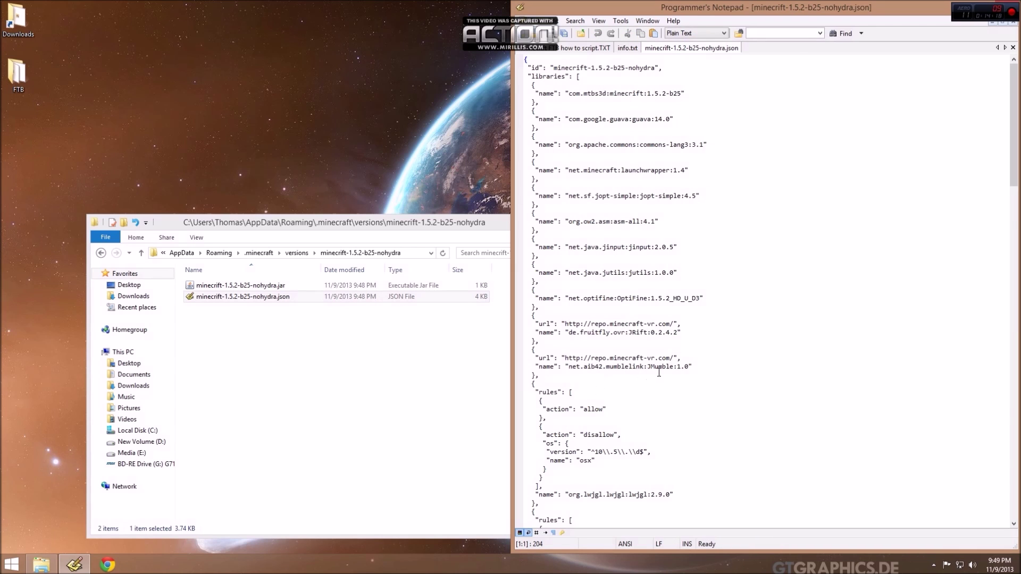
left_click(617, 290)
left_click(541, 306)
key("ctrl+v")
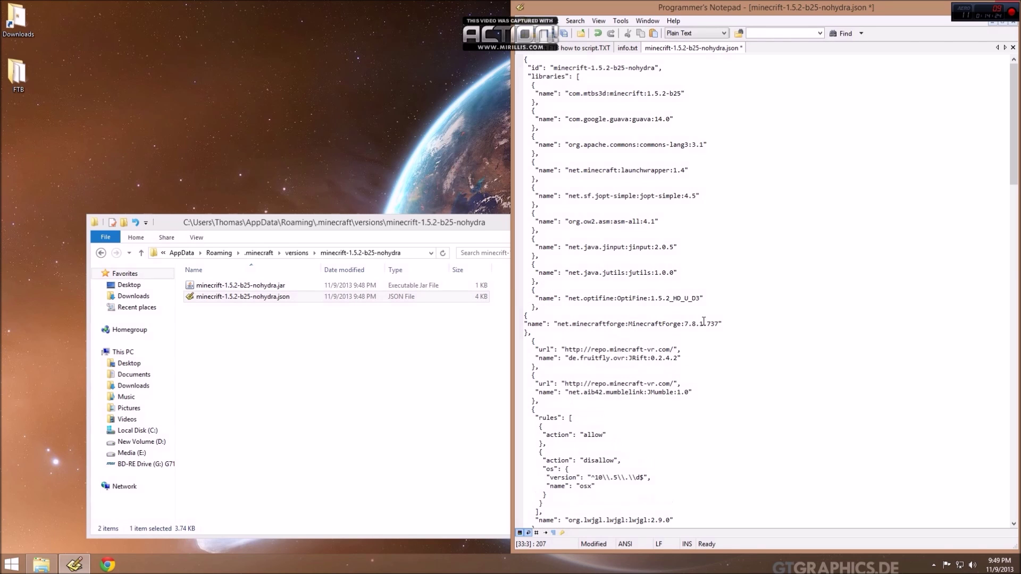
Indent the pasted MinecraftForge 7.8.1.737 entry and save the JSON file.
key("Up")
key("Home")
key("Up")
key("Home")
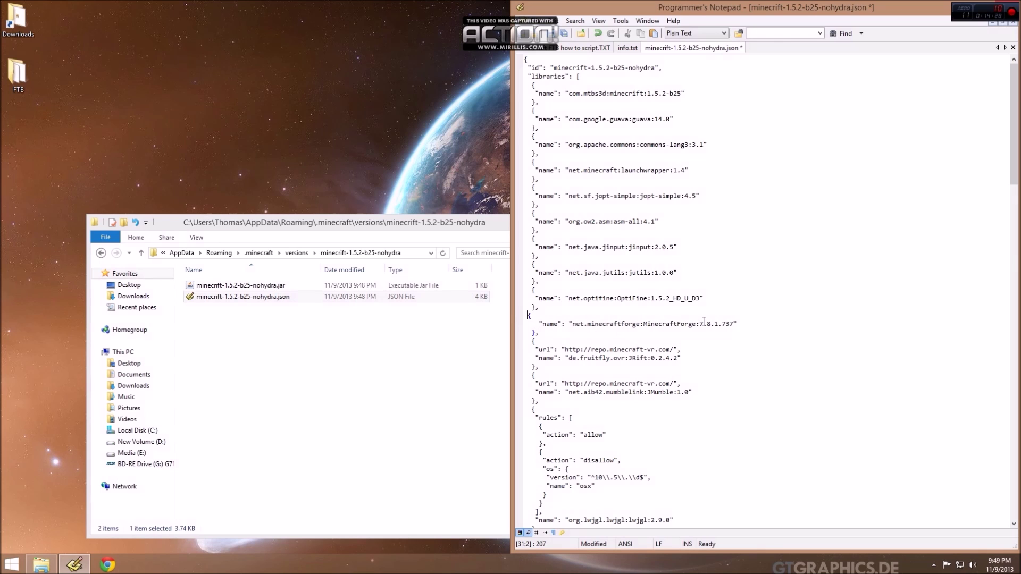
left_click_drag(737, 323, 644, 323)
left_click(563, 33)
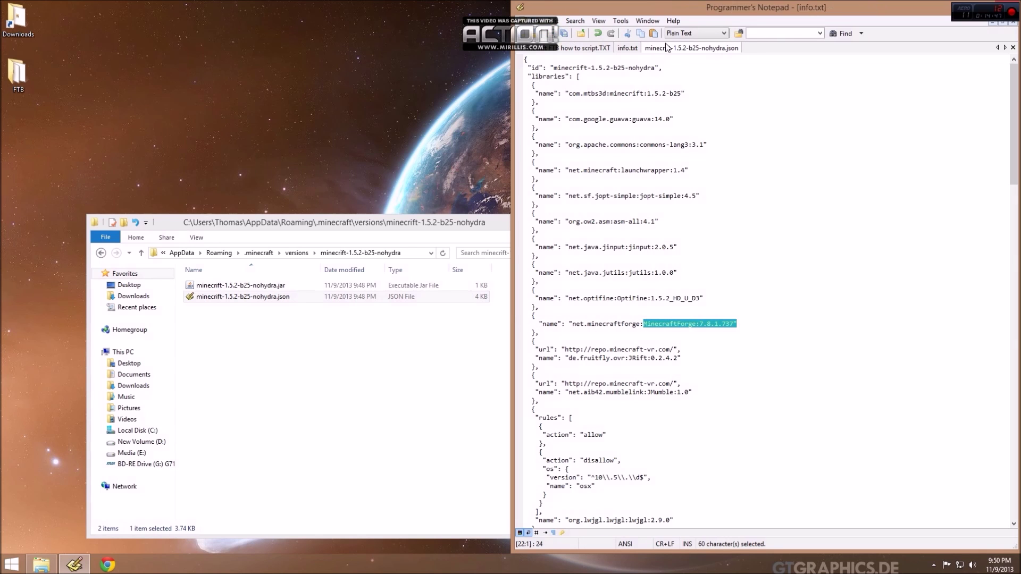
left_click(636, 48)
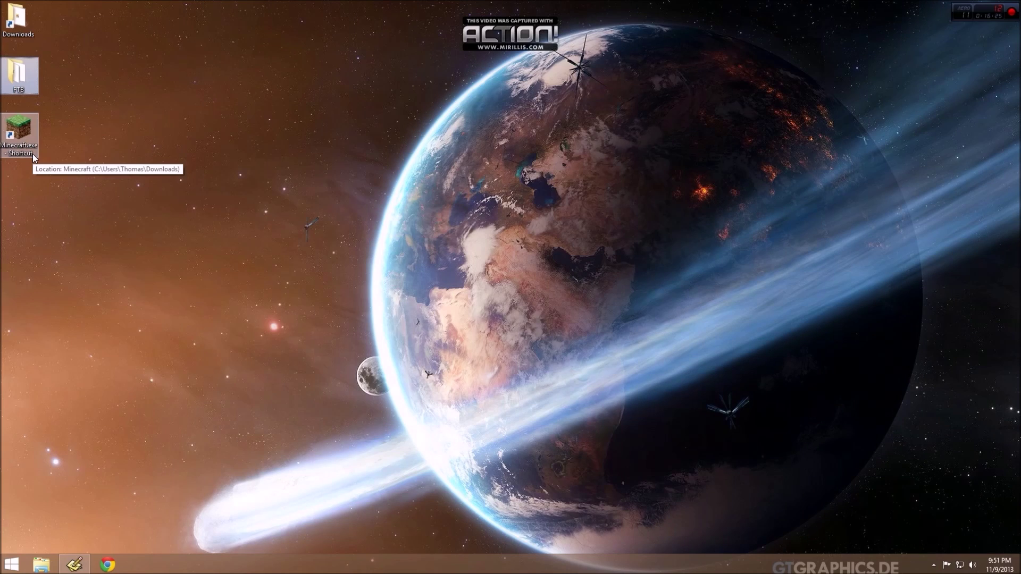
Start the launcher and set the profile's version to release minecrift-1.5.2-b25-nohydra.
double_click(23, 149)
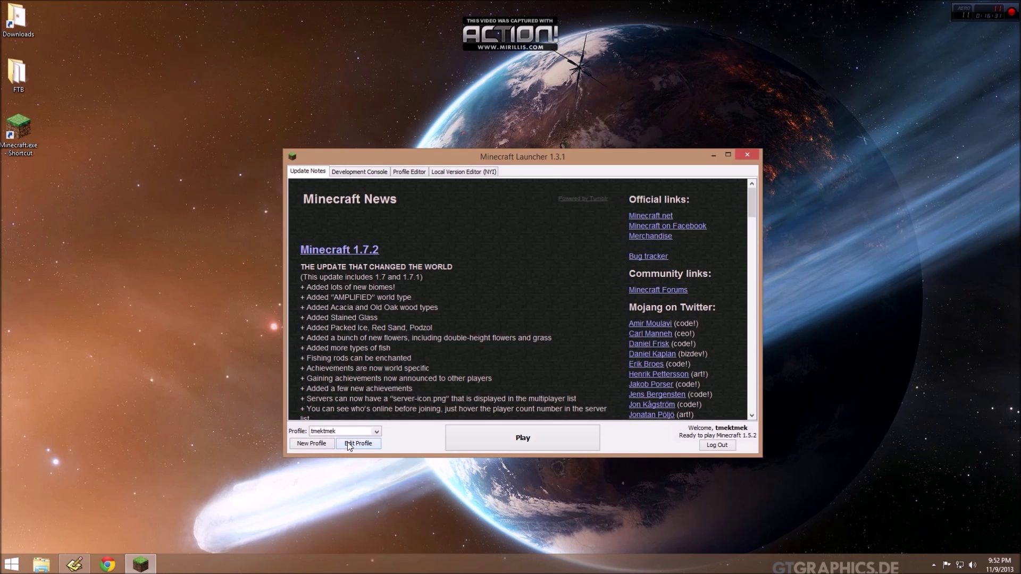
left_click(349, 444)
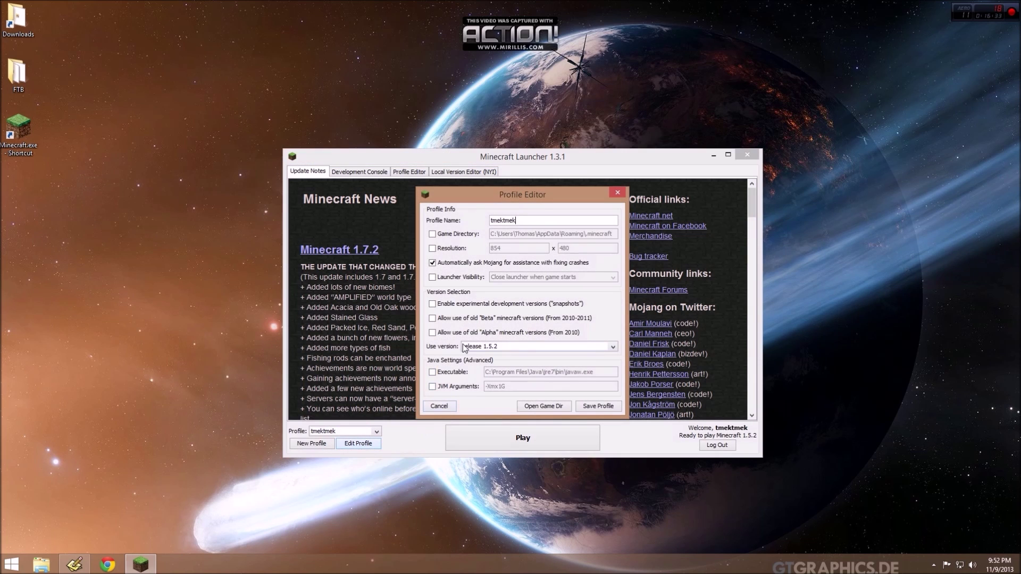
left_click(503, 349)
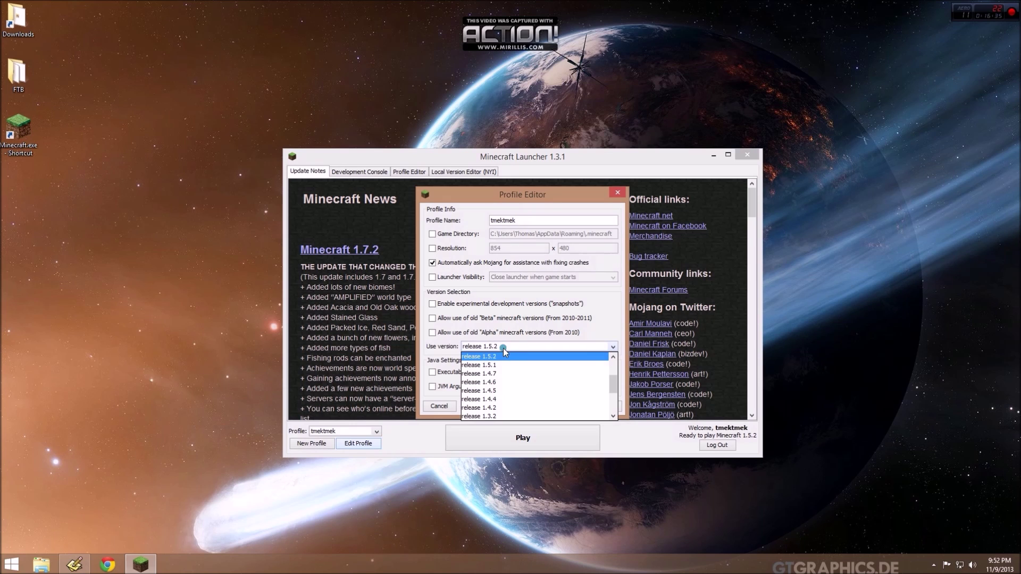
scroll(579, 362, "up", 3)
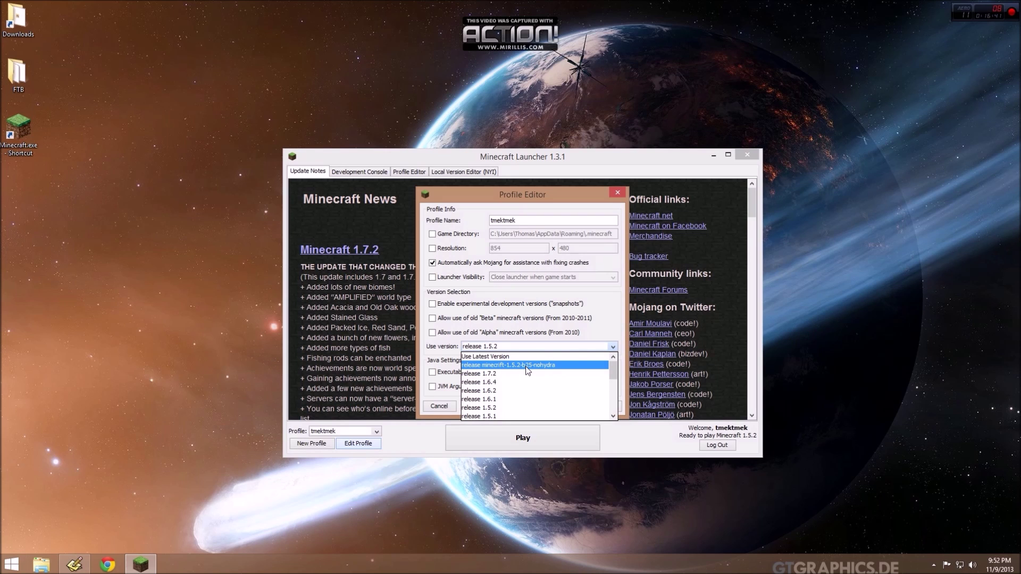
left_click(527, 367)
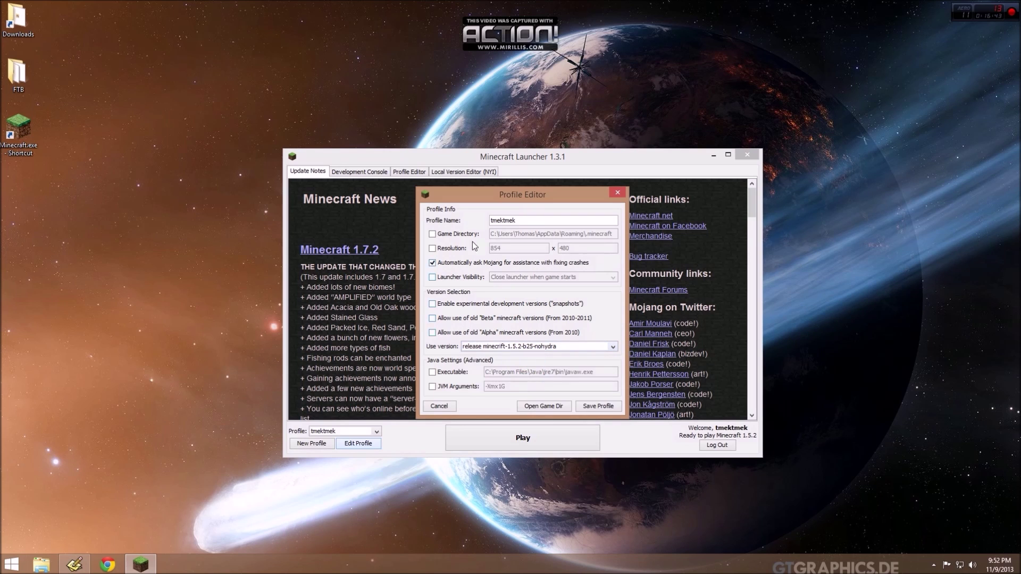
left_click(460, 235)
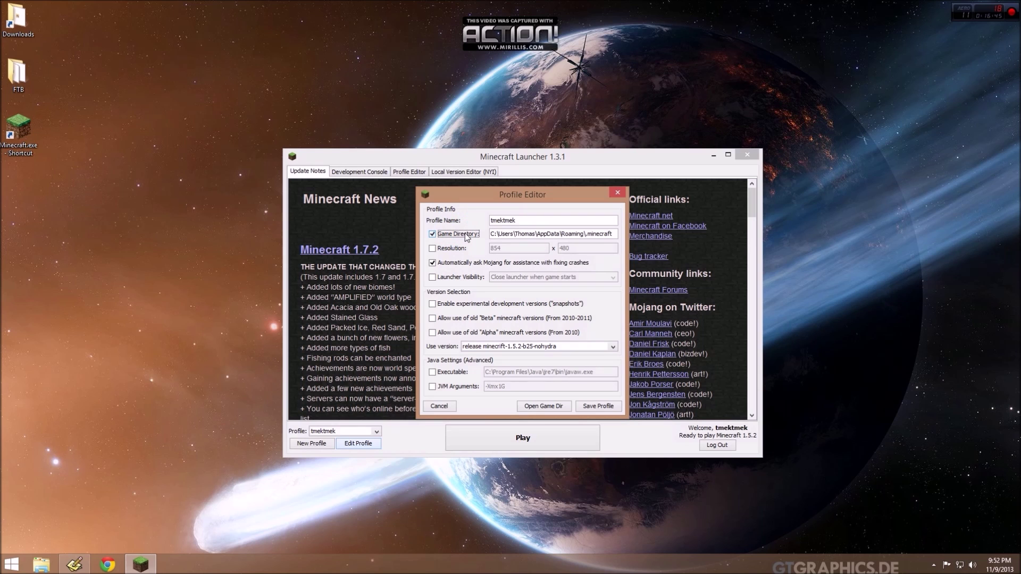
Open the Desktop FTB\Unleashed\minecraft folder and copy its full path.
double_click(17, 74)
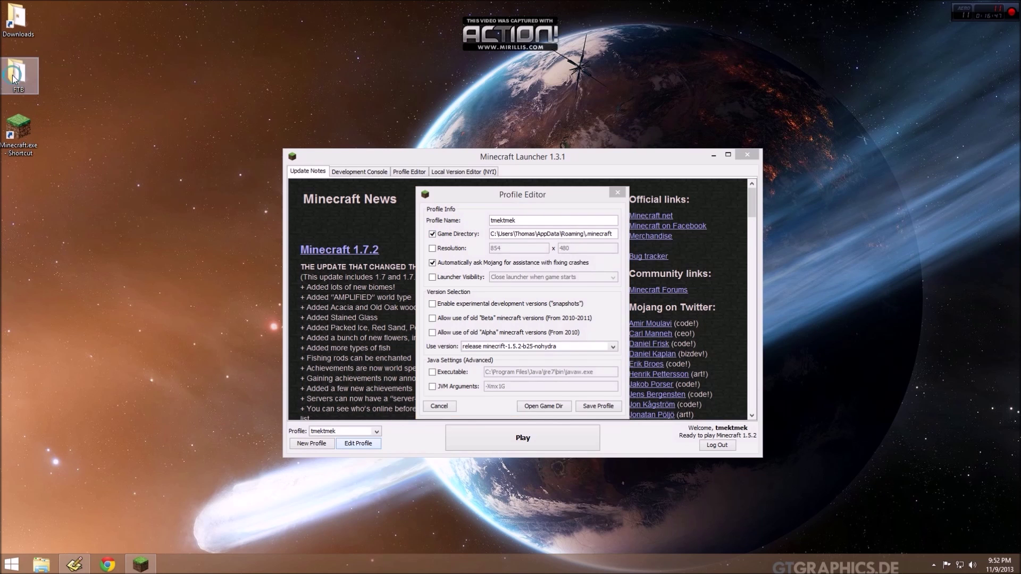
double_click(216, 286)
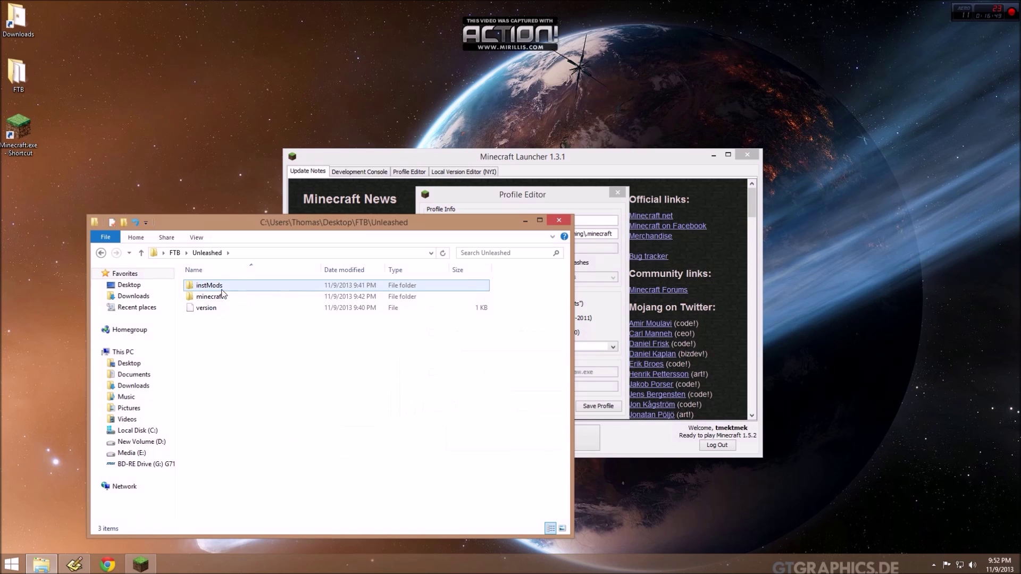
double_click(215, 297)
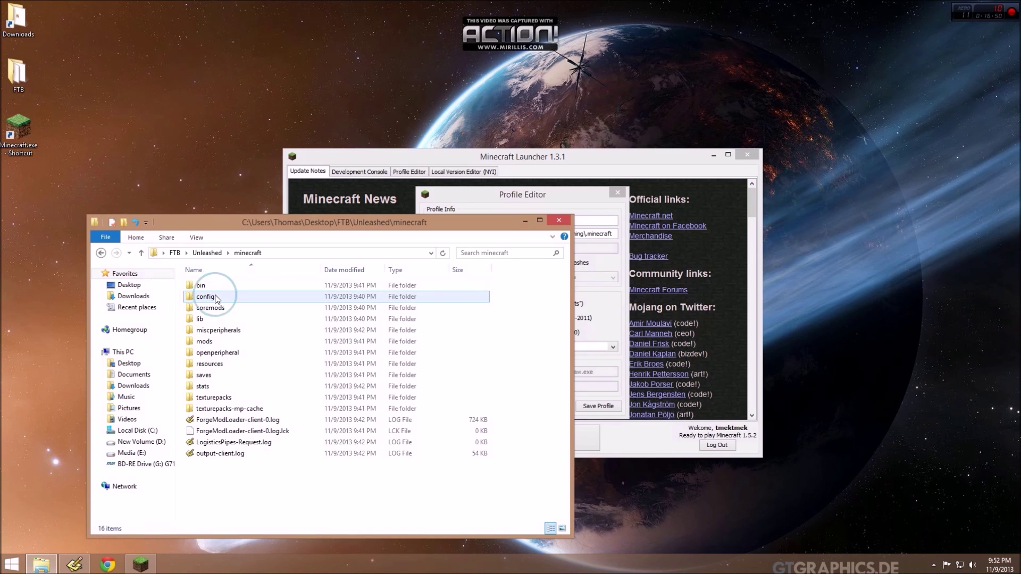
left_click(292, 251)
key("ctrl+c")
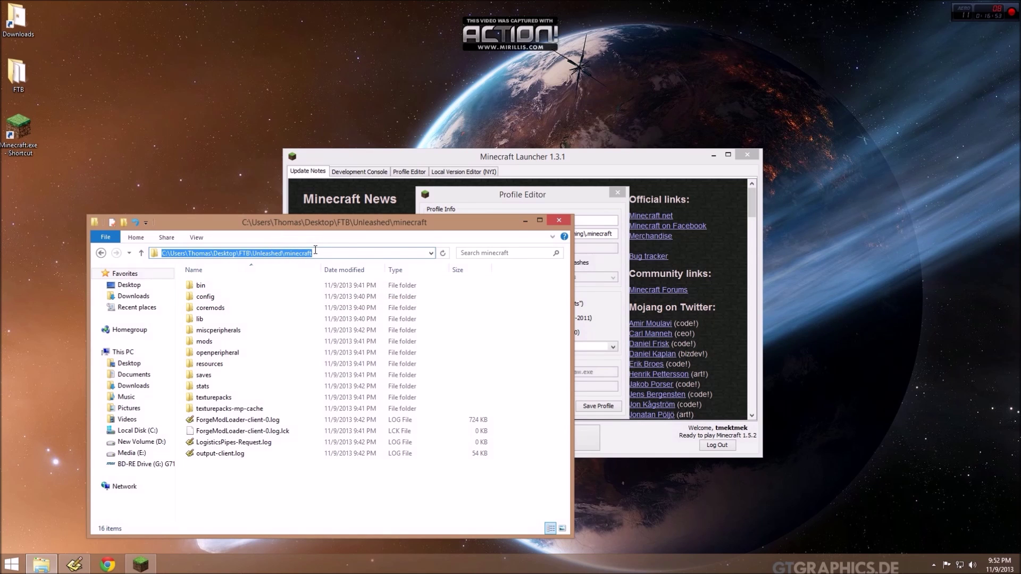
Replace the profile's Game Directory with the copied FTB\Unleashed\minecraft path.
left_click(543, 208)
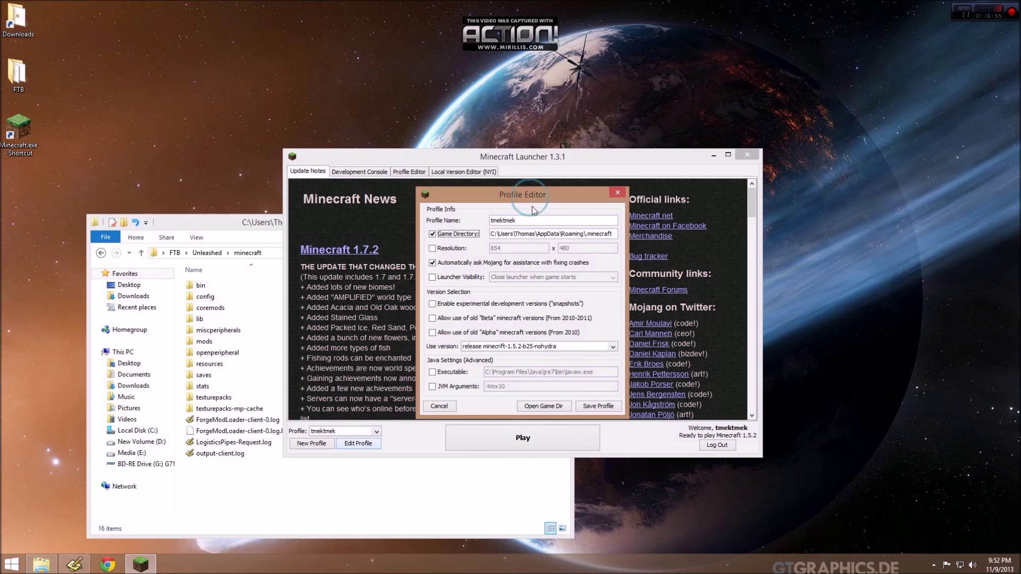
left_click(548, 233)
key("ctrl+a")
key("BackSpace")
key("ctrl+v")
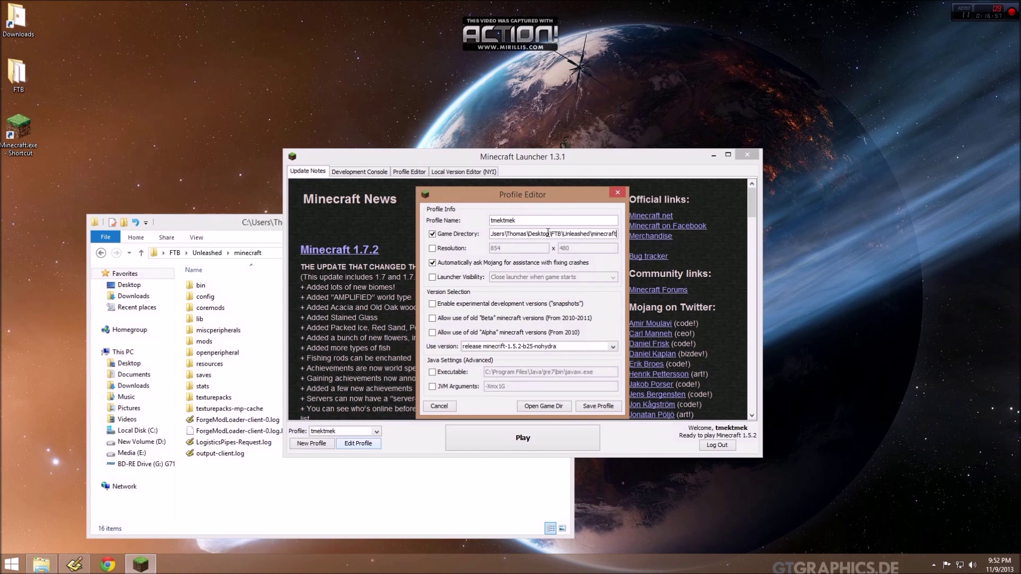
key("Home")
key("End")
double_click(603, 234)
left_click(449, 392)
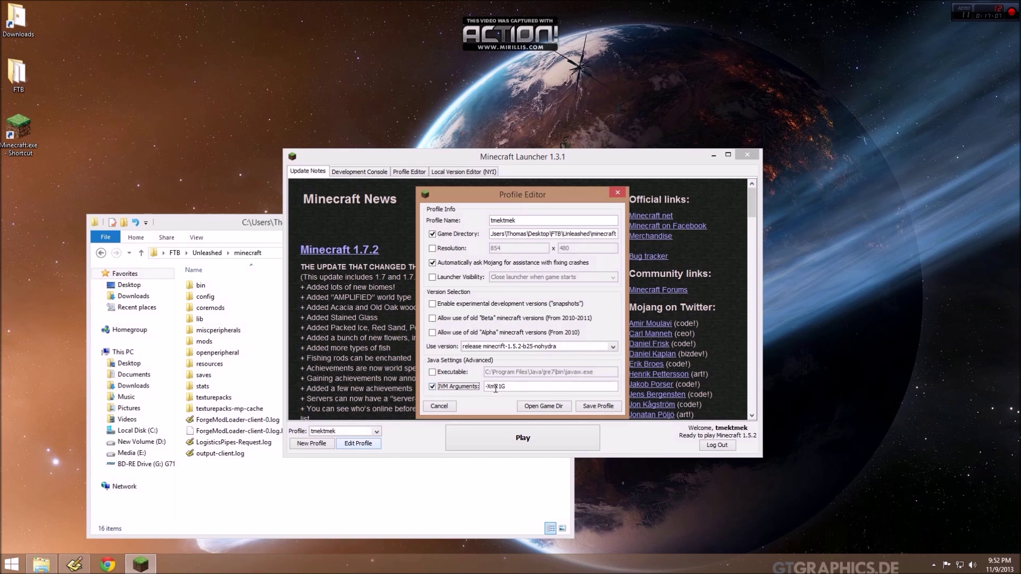
Replace -Xmx1G with the copied MaxPermSize, PermSize and FML JVM arguments, then save the profile.
left_click_drag(508, 387, 467, 384)
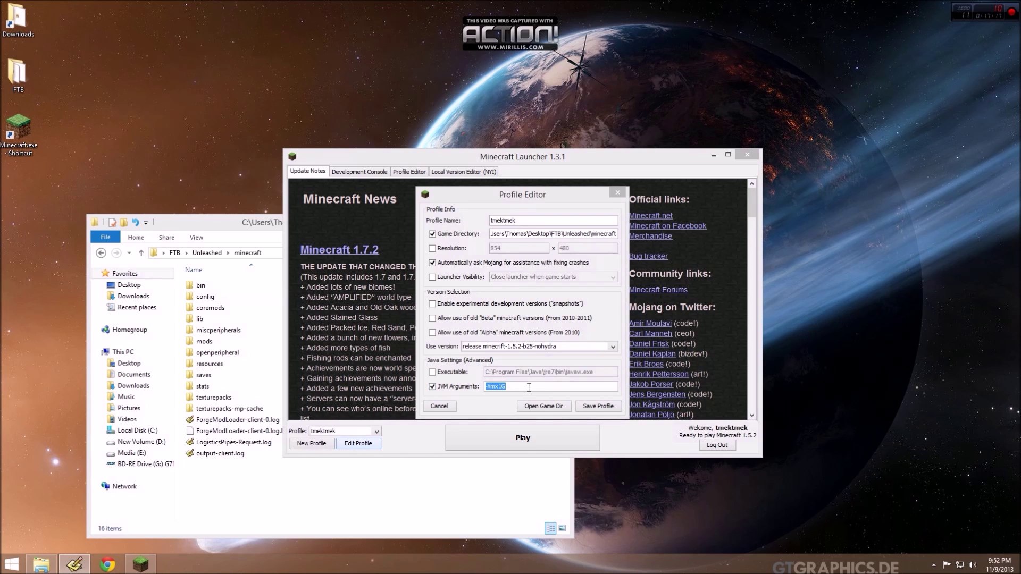
left_click(547, 381)
key("ctrl+a")
key("ctrl+v")
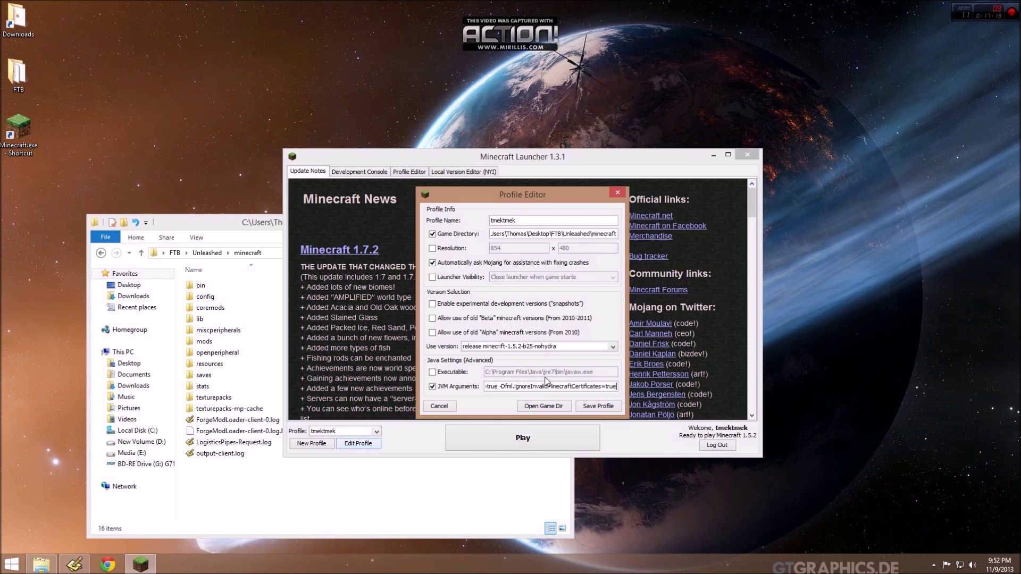
key("Home")
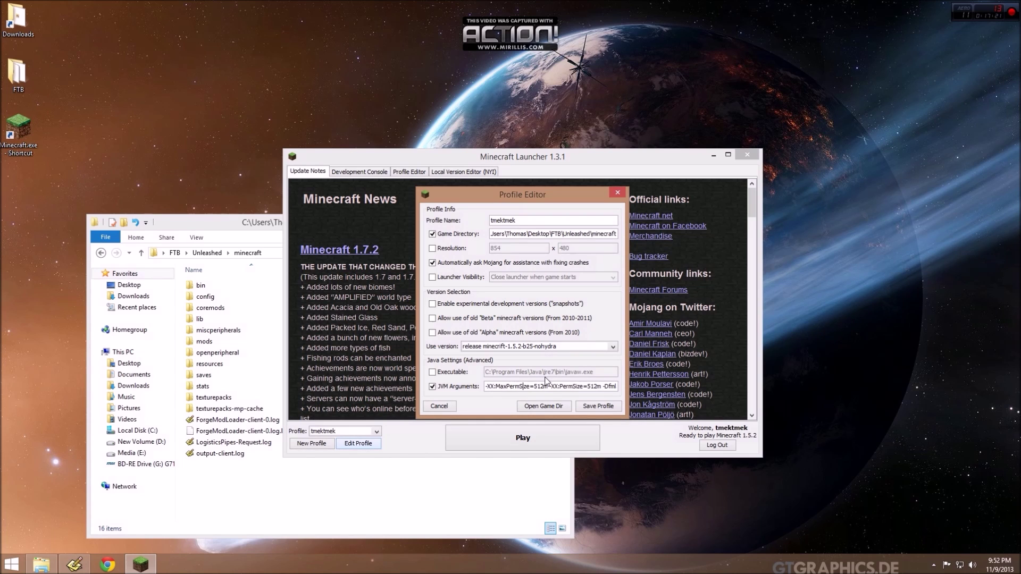
key("End")
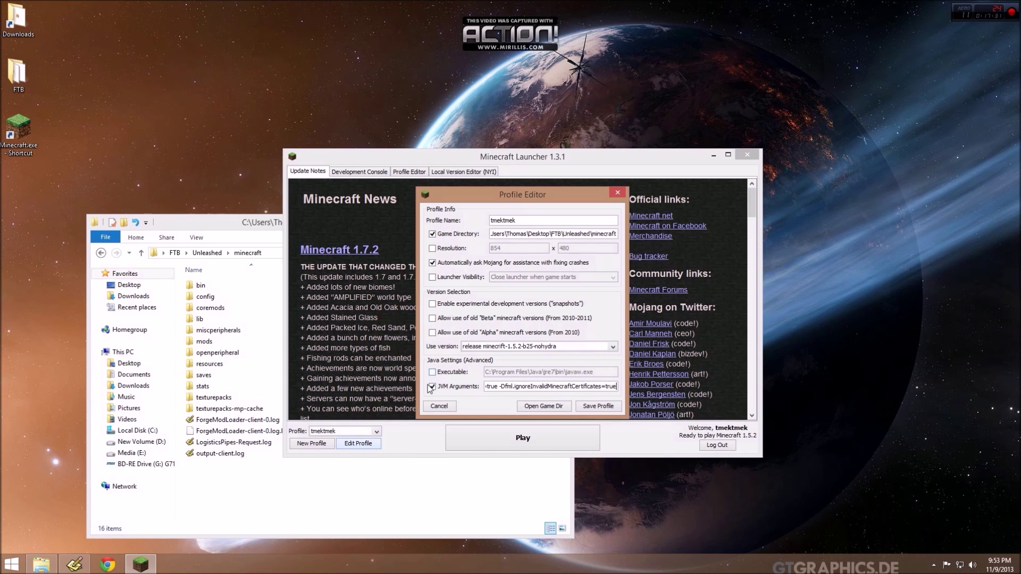
left_click(593, 407)
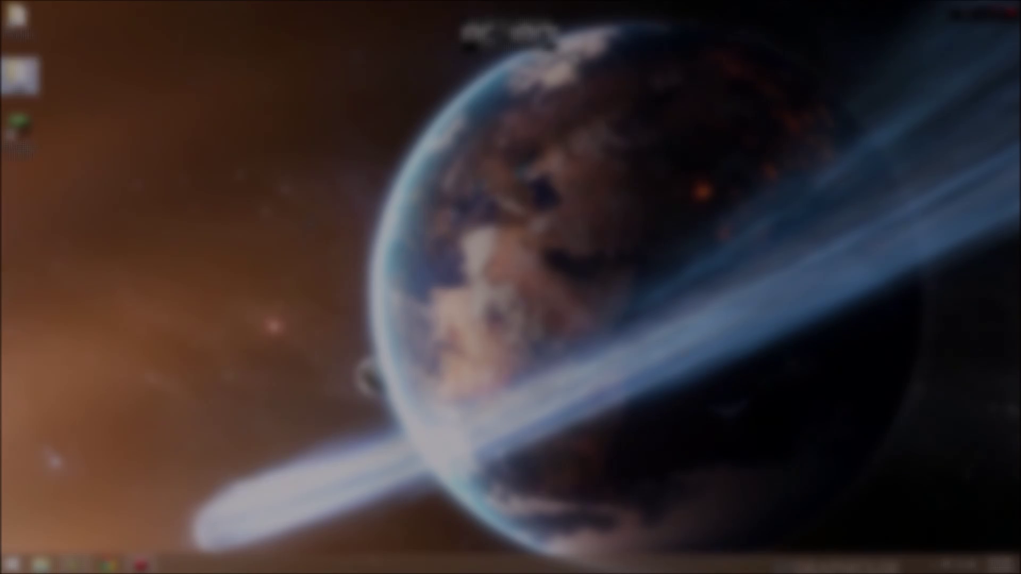
Lower the screen resolution from 1920 × 1080 to 1366 × 768.
right_click(353, 214)
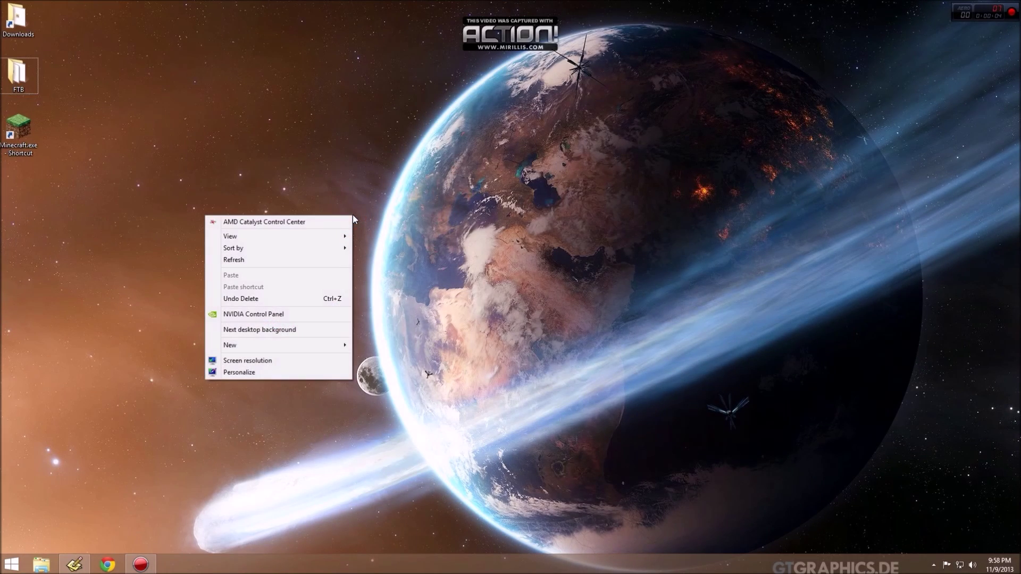
mouse_move(305, 350)
left_click(283, 360)
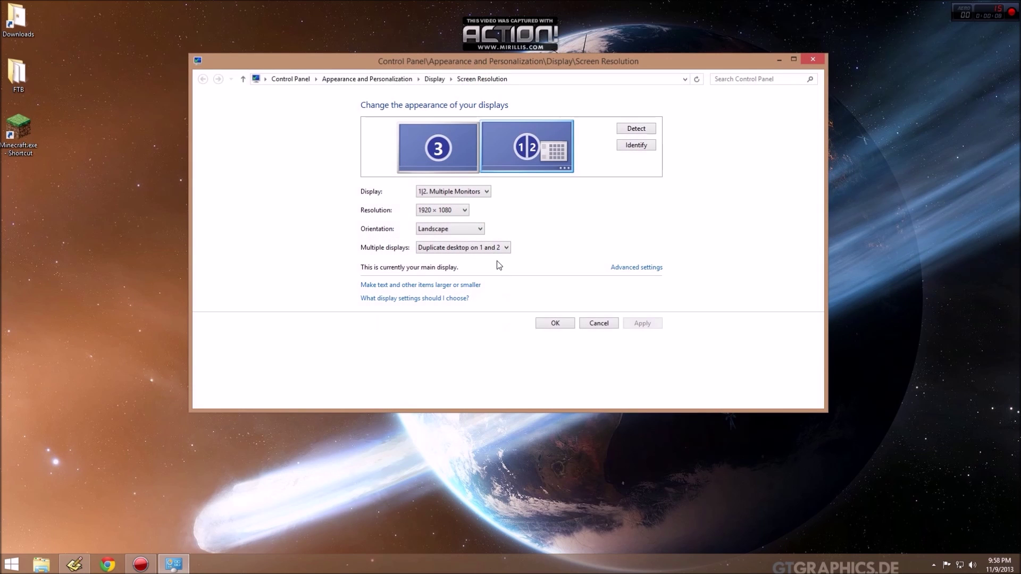
left_click(426, 213)
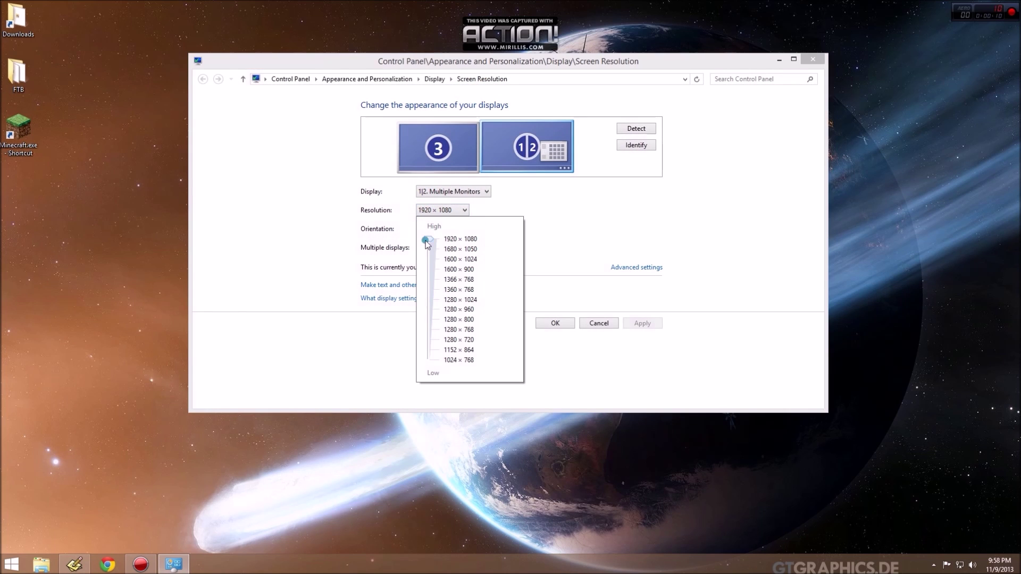
left_click_drag(428, 239, 432, 319)
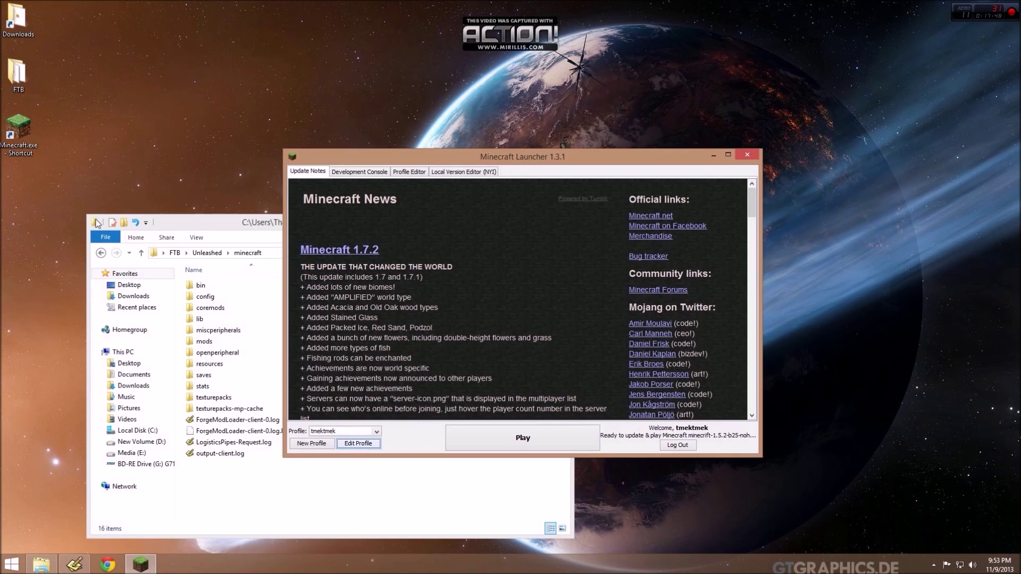
Close the leftover Explorer window and play minecrift-1.5.2-b25-nohydra from the launcher.
double_click(94, 223)
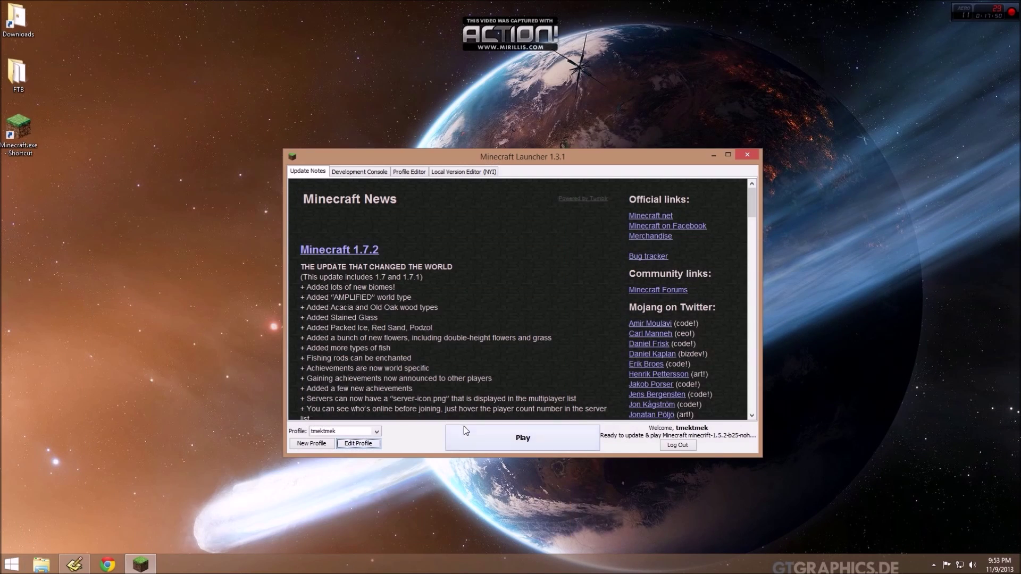
left_click(511, 438)
left_click(509, 438)
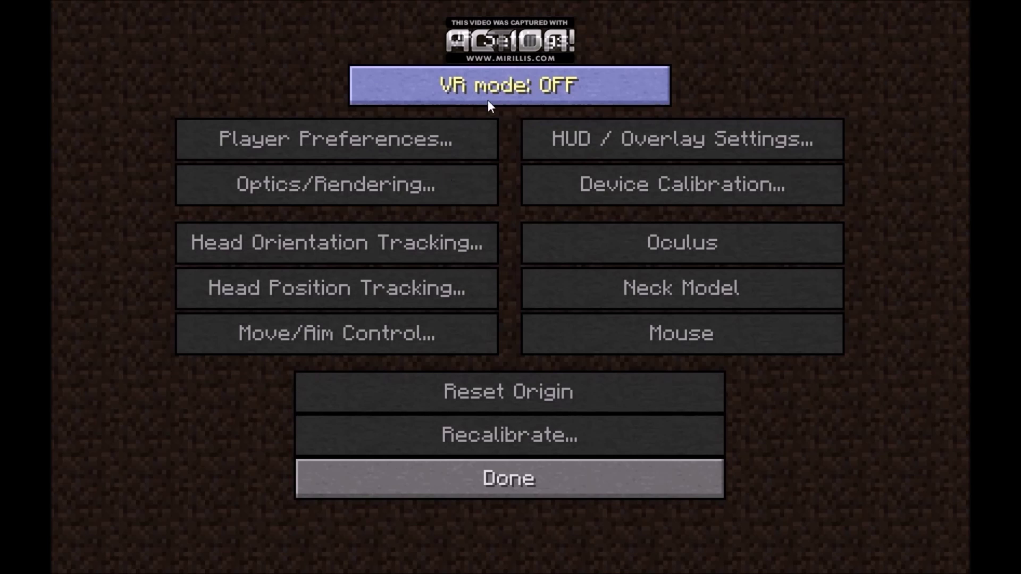
Turn VR mode on and complete the Oculus look-ahead calibration until it shows Done.
left_click(507, 86)
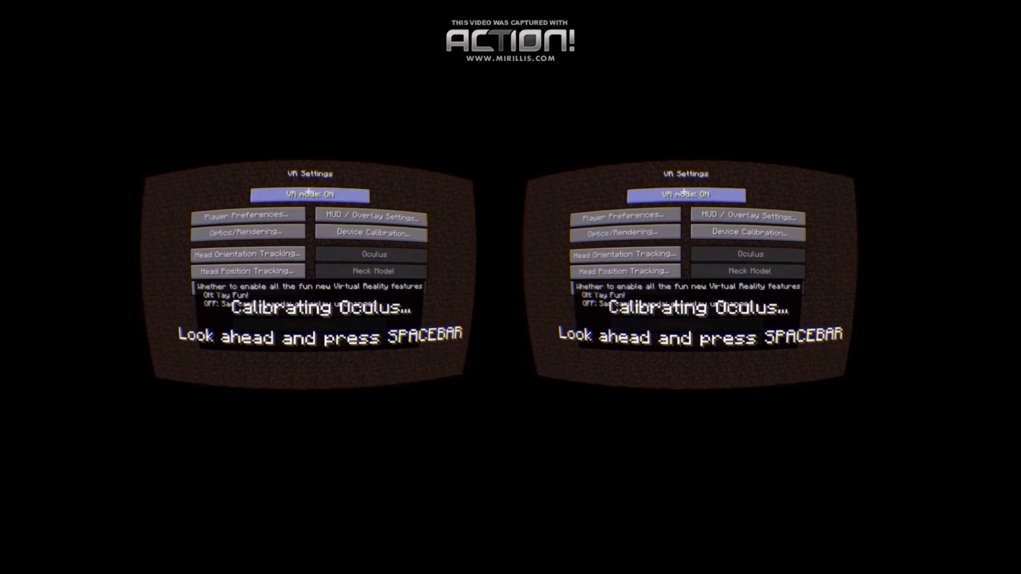
key("space")
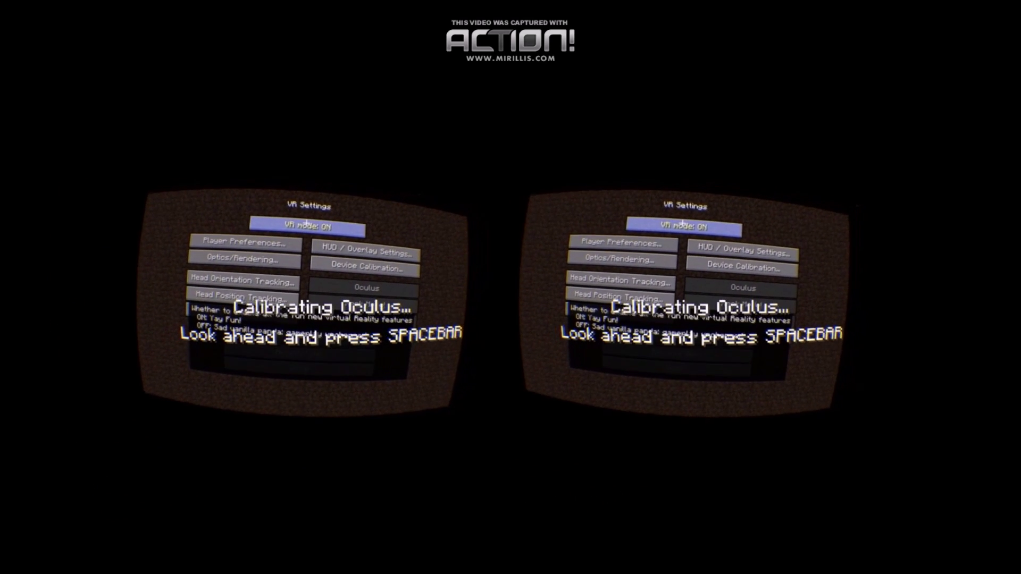
key("space")
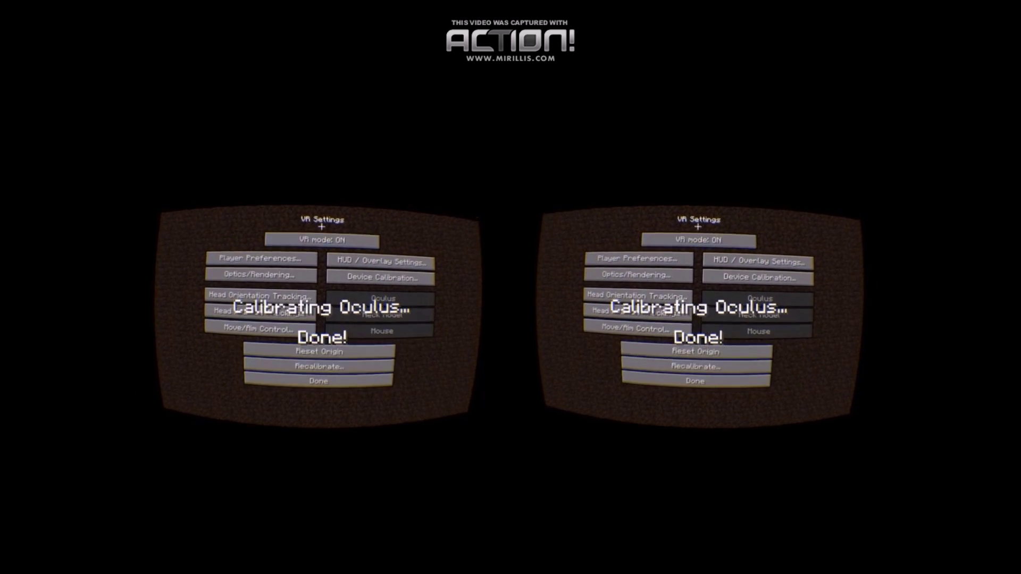
Set Player Preferences to use the Oculus profile.
left_click(306, 263)
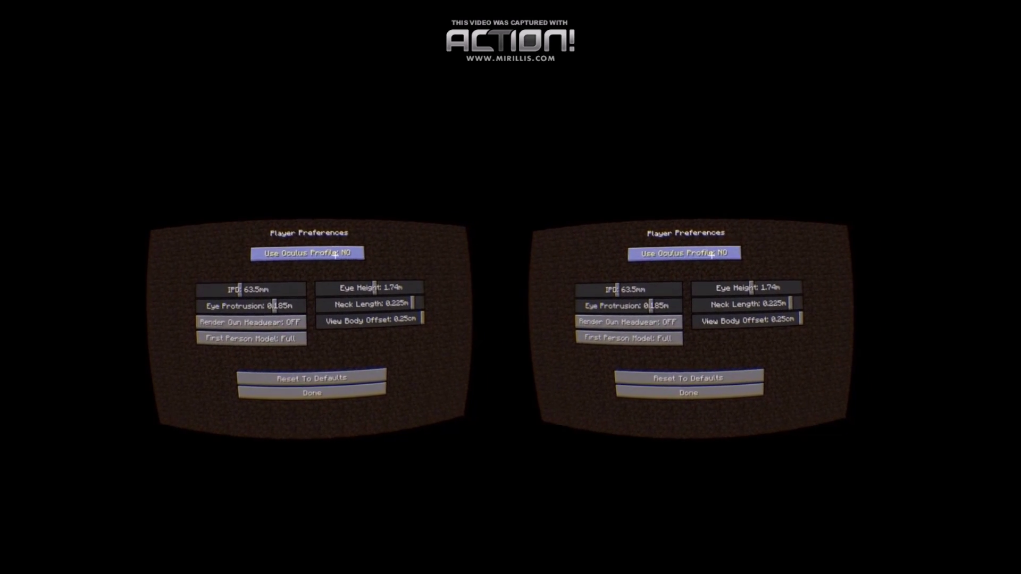
left_click(316, 254)
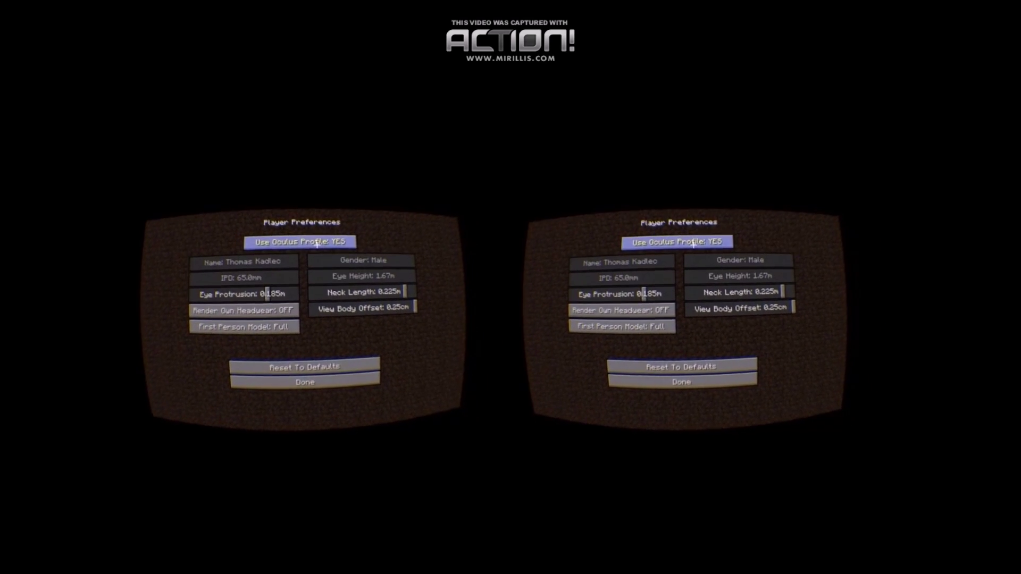
left_click(302, 382)
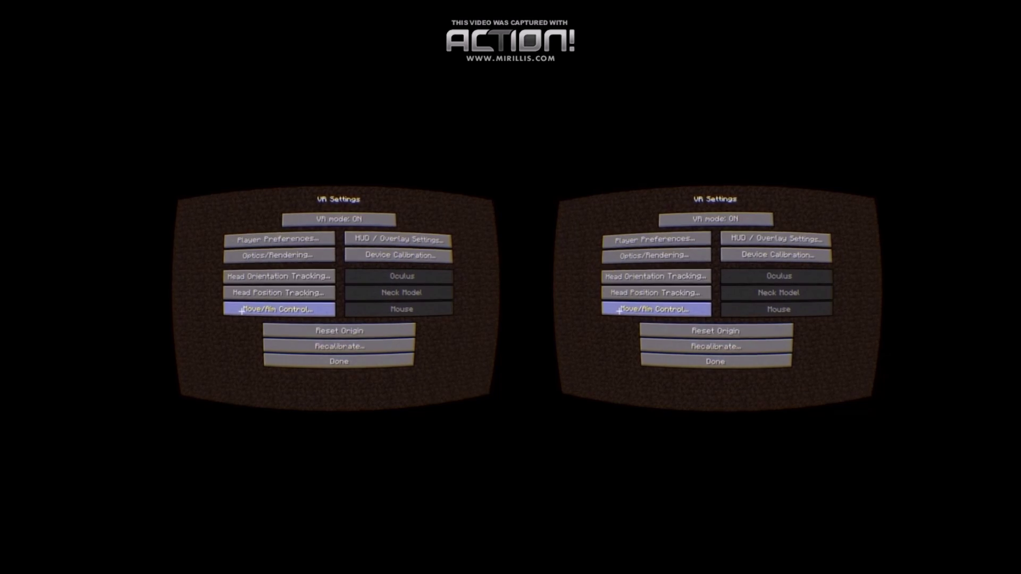
Set Move/Aim keyhole width and height to 60°, then return to the main menu.
left_click(243, 311)
left_click_drag(254, 270, 309, 270)
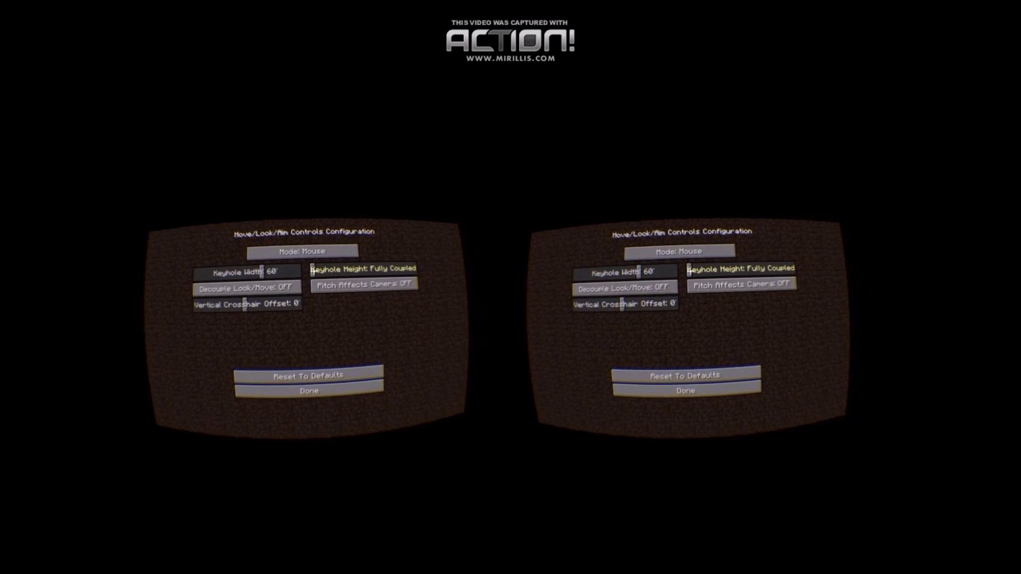
left_click_drag(353, 269, 387, 269)
left_click_drag(314, 274, 301, 274)
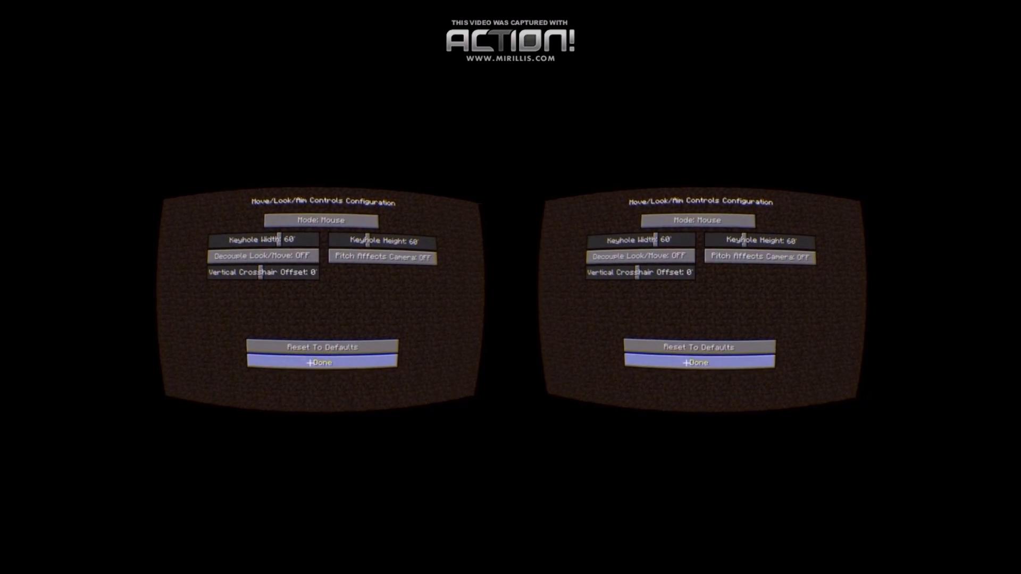
left_click(312, 365)
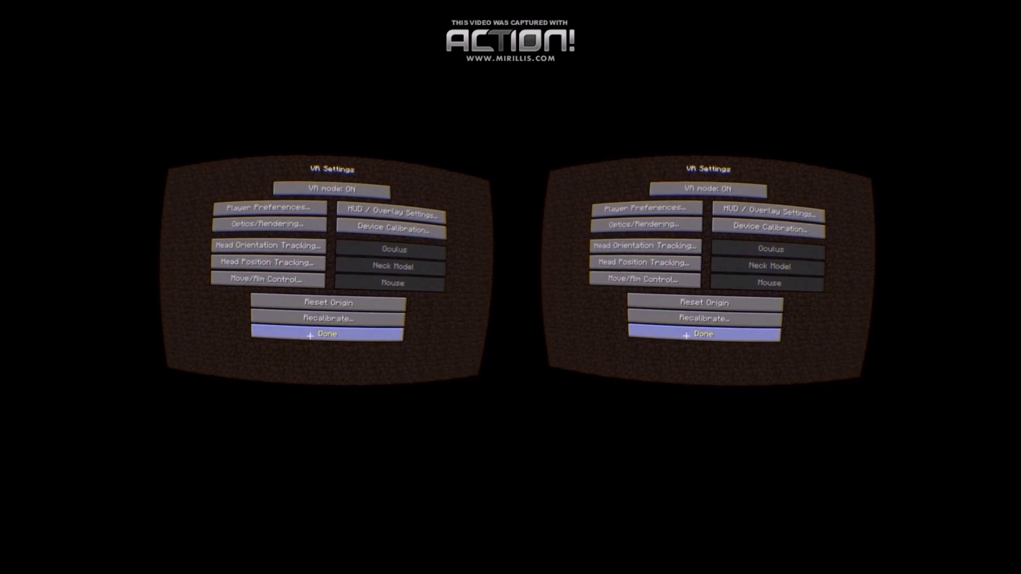
left_click(301, 336)
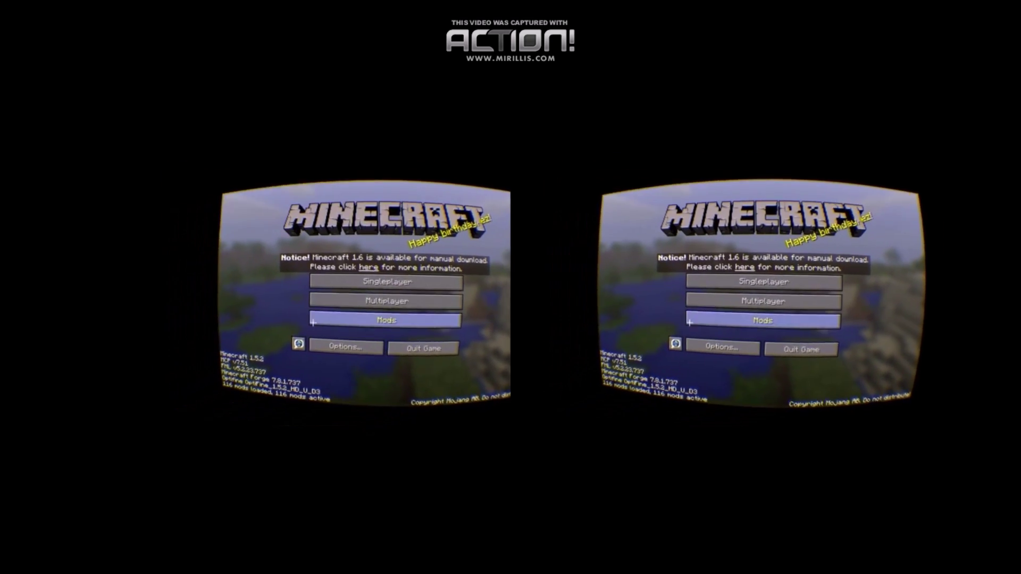
Create a new singleplayer world of Default type named 'FTB VR'.
left_click(305, 286)
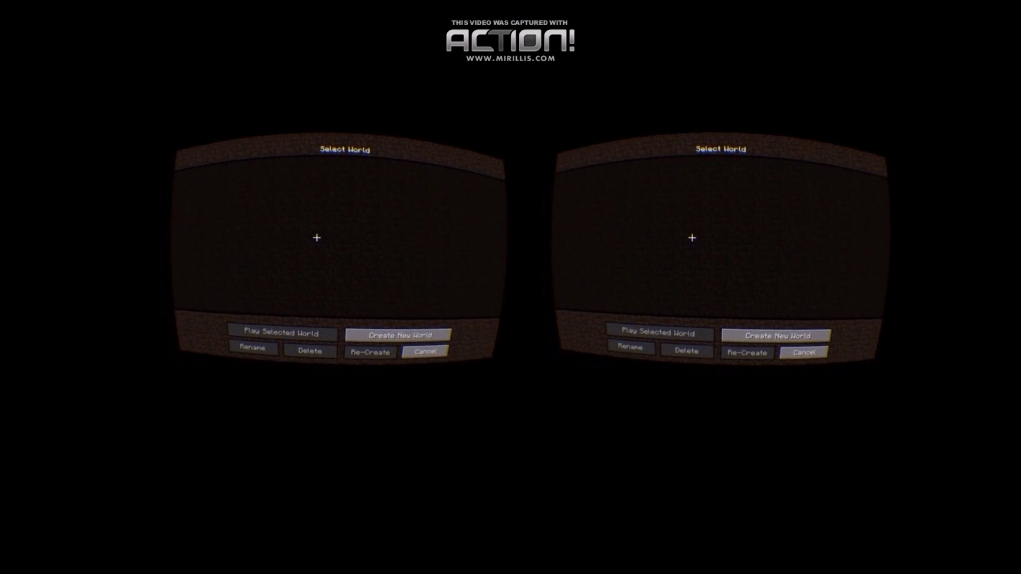
left_click(375, 346)
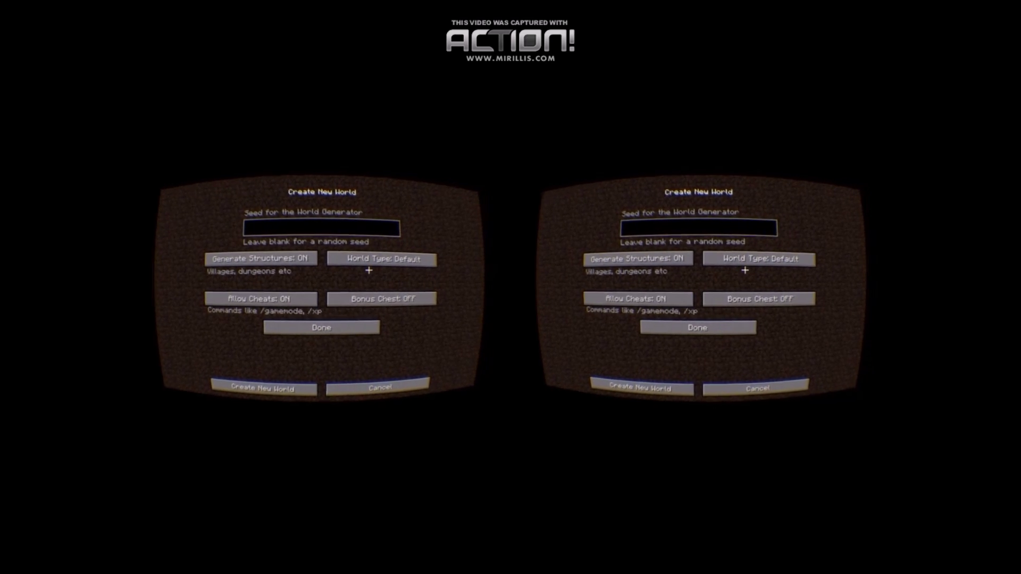
left_click(355, 259)
left_click(355, 259)
left_click(355, 260)
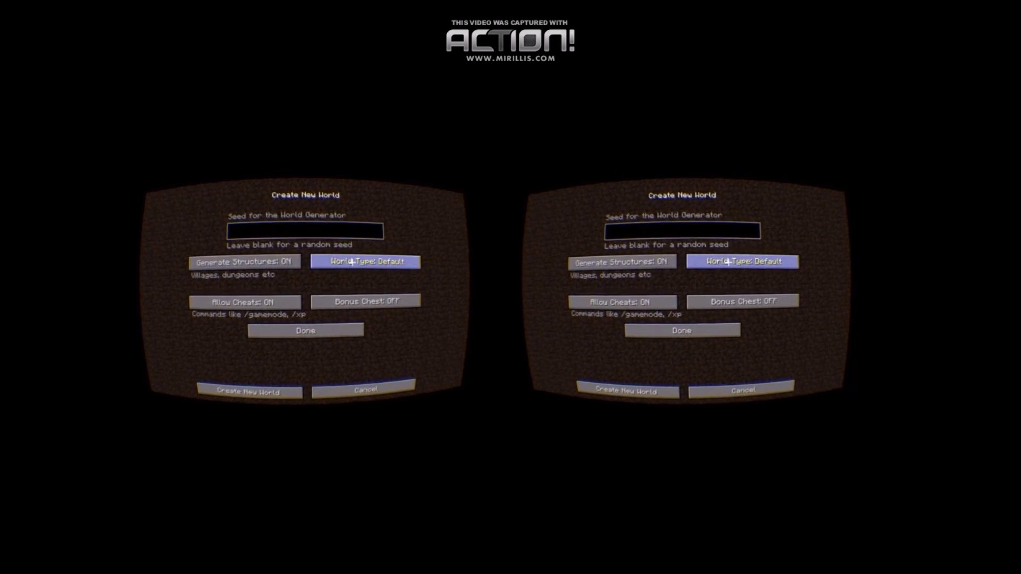
left_click(355, 259)
left_click(355, 259)
left_click(339, 318)
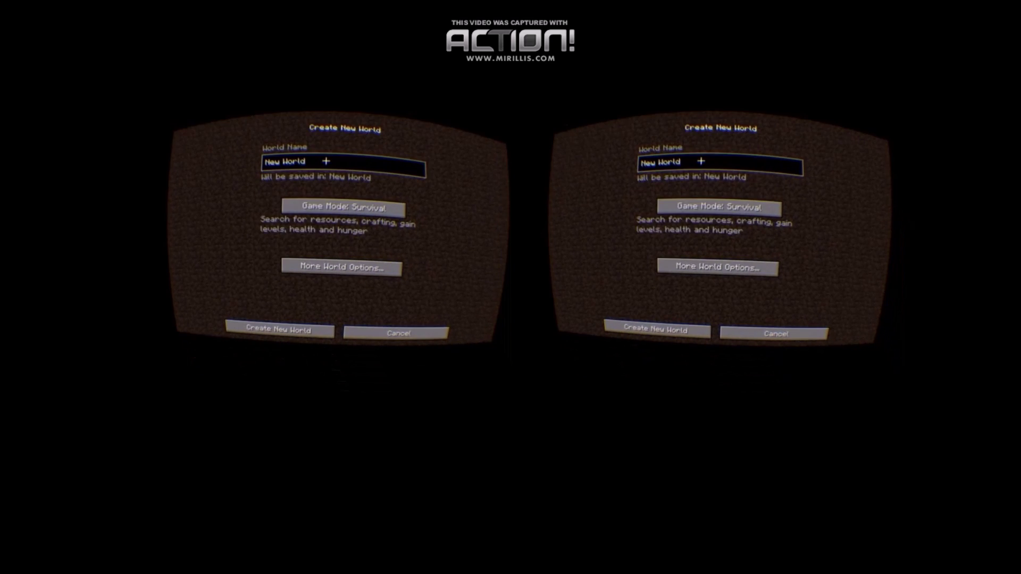
key("BackSpace")
key("BackSpace")
key("BackSpace")
key("BackSpace")
key("BackSpace")
key("BackSpace")
key("BackSpace")
key("BackSpace")
key("BackSpace")
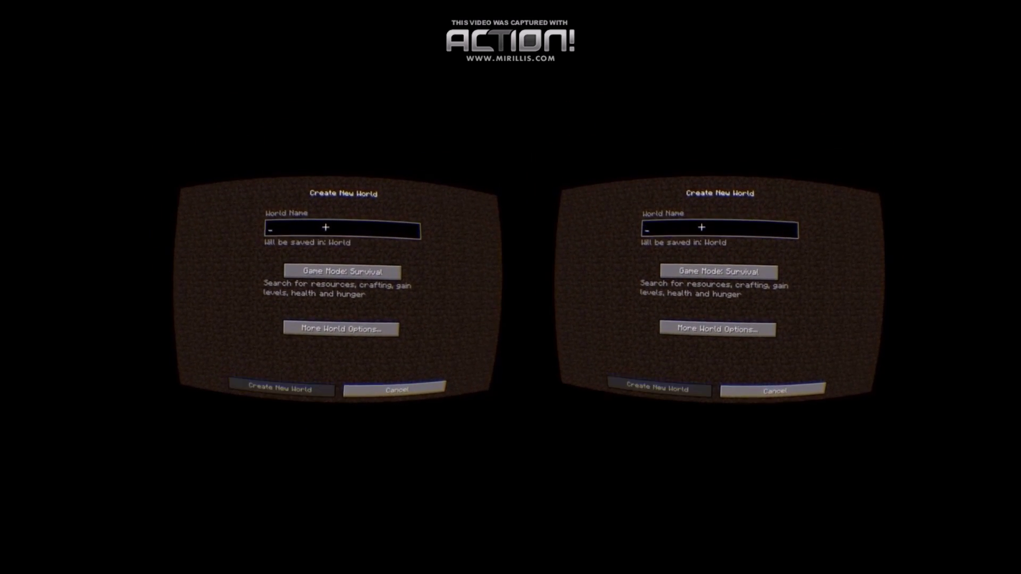
type("FTB VR")
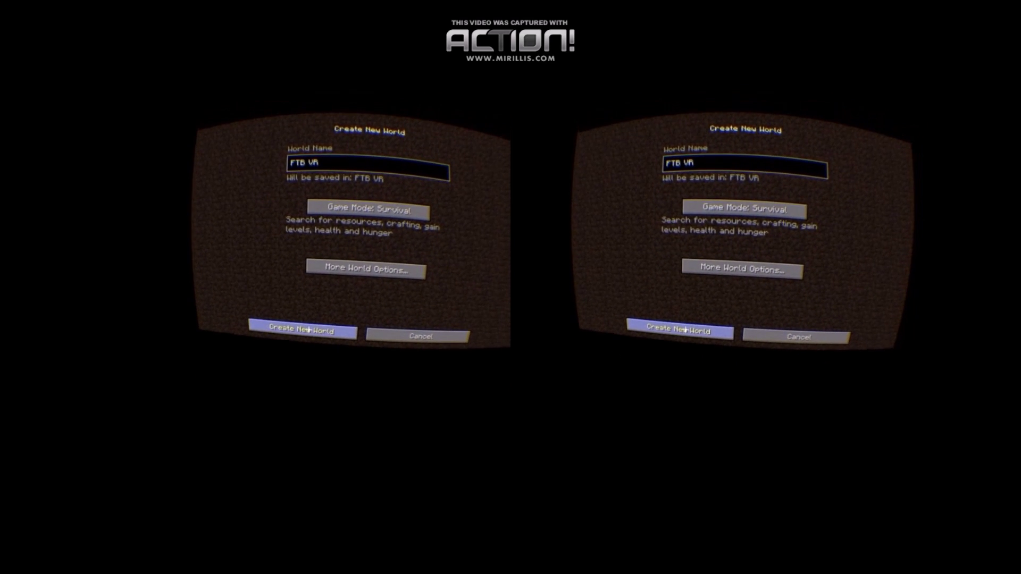
left_click(309, 332)
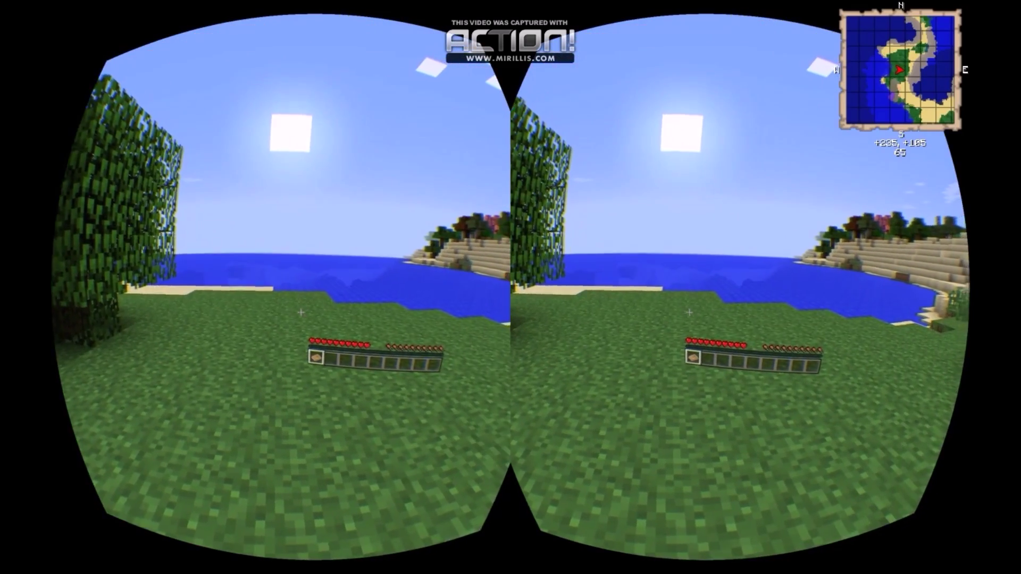
Search the item list for 'RED' and take a Redstone Energy Cell into the hotbar.
key("w")
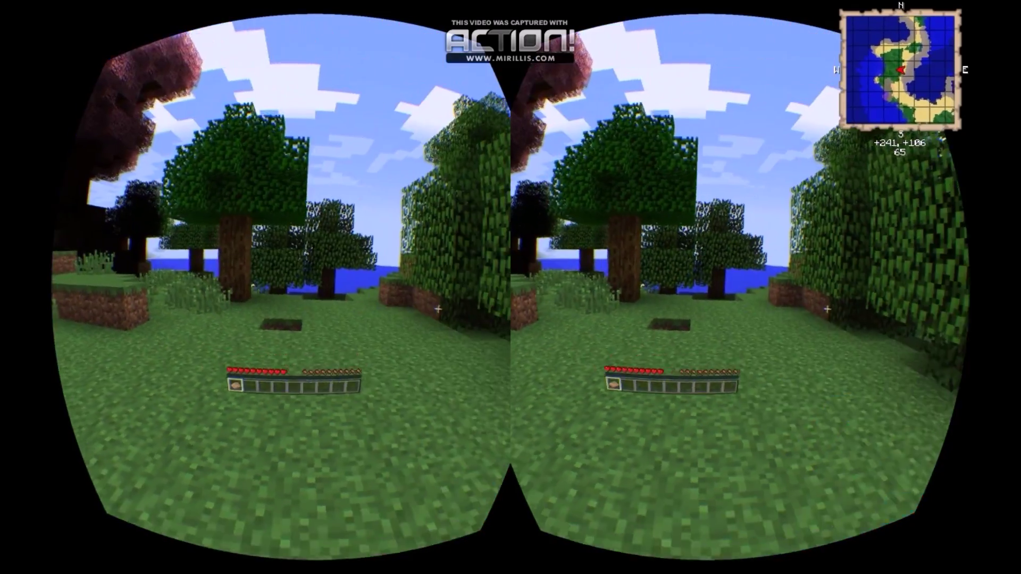
key("e")
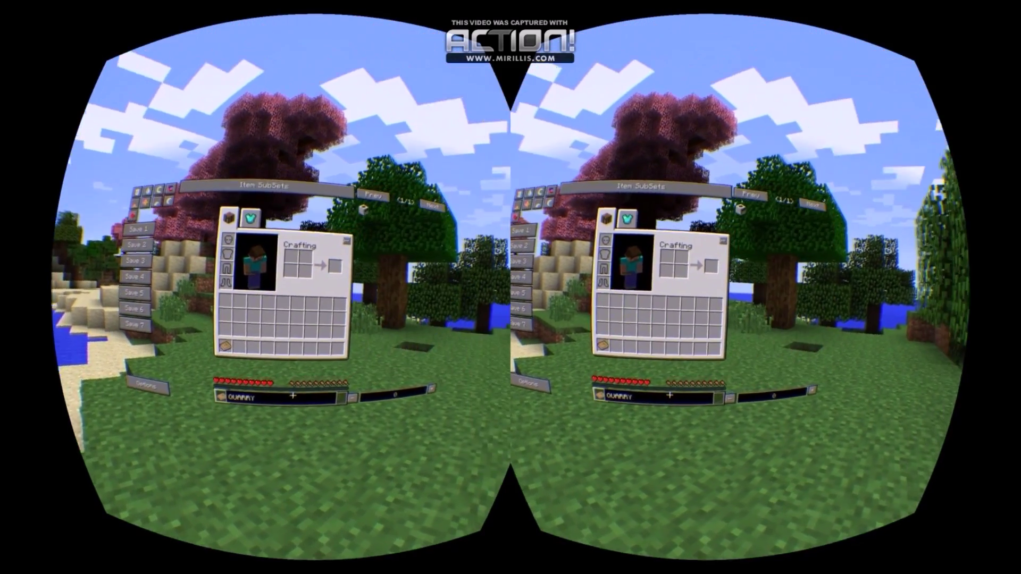
key("BackSpace")
key("BackSpace")
key("BackSpace")
key("BackSpace")
key("BackSpace")
key("BackSpace")
type("RED")
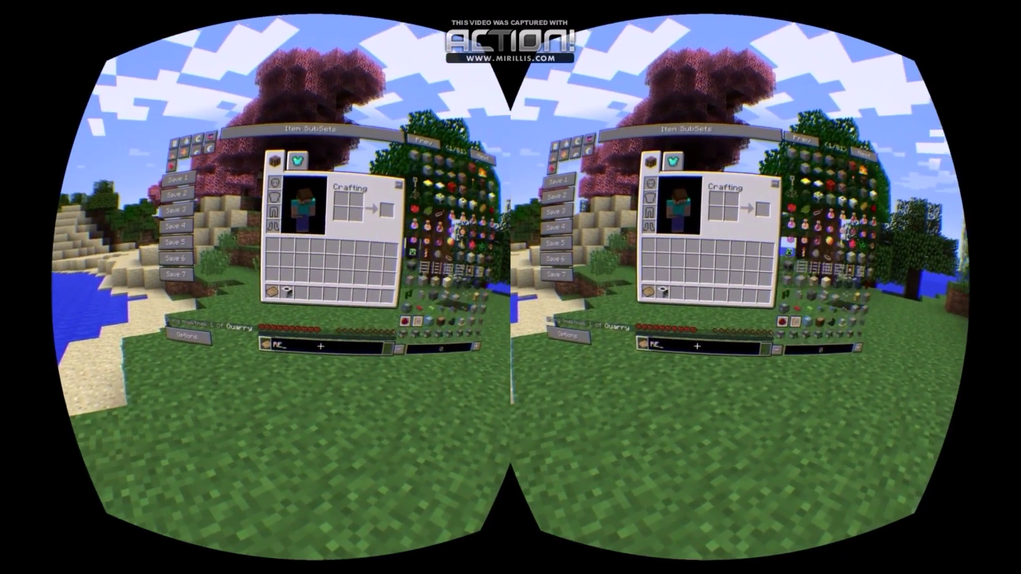
left_click(331, 292)
right_click(223, 414)
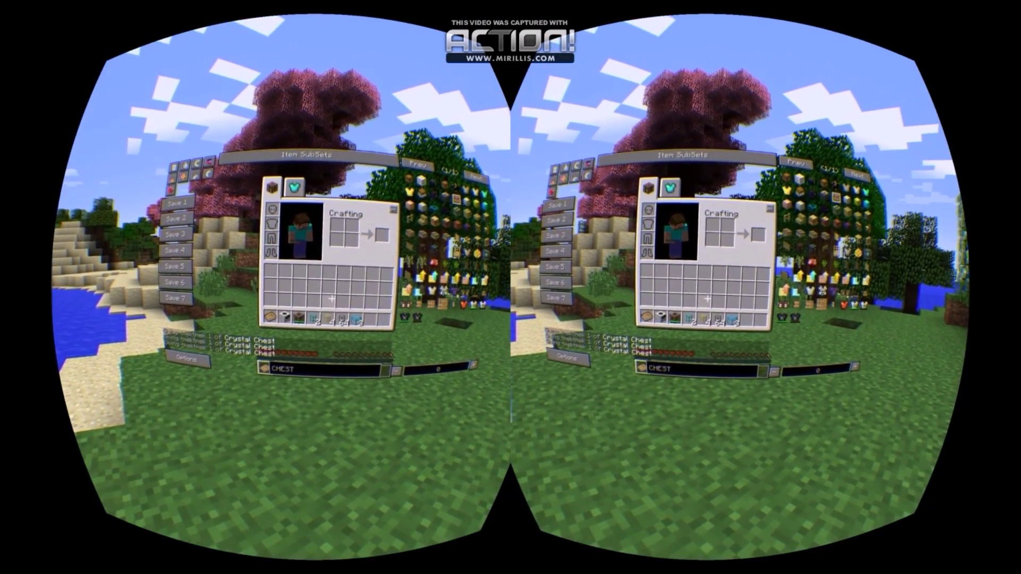
key("e")
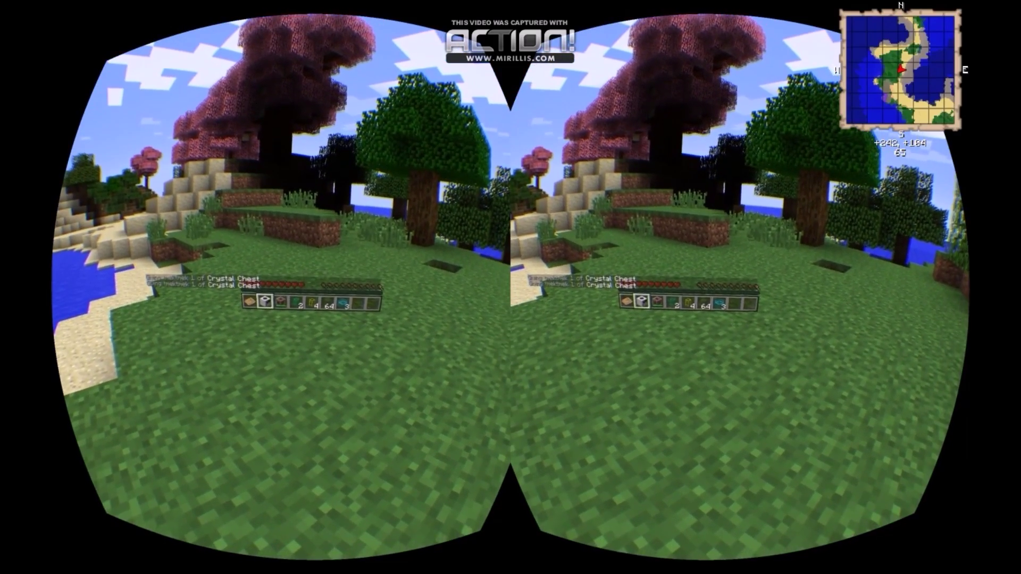
Place a cyan Crystal Chest and a golden transport pipe beside the quarry.
key("w")
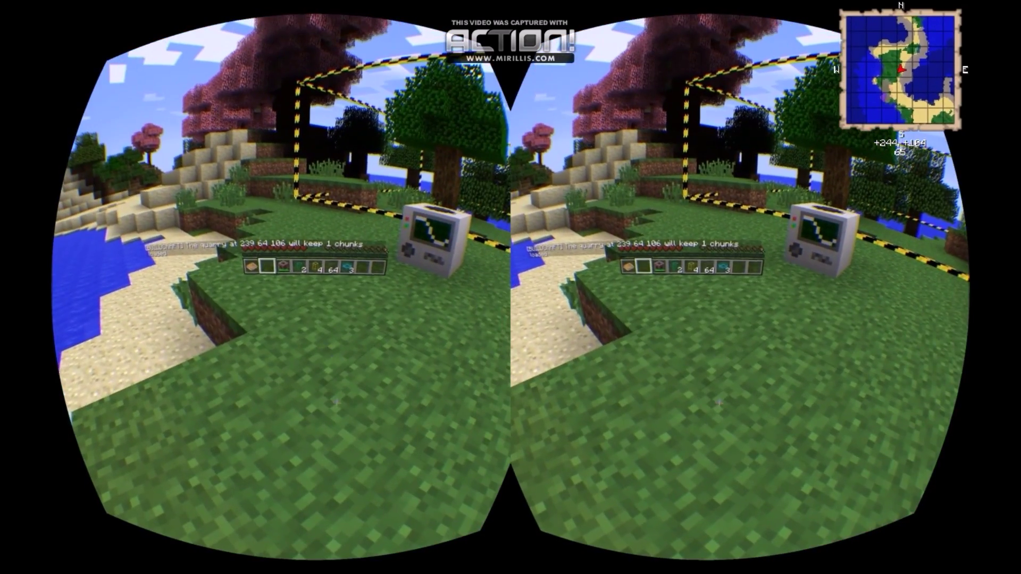
scroll(510, 287, "down", 2)
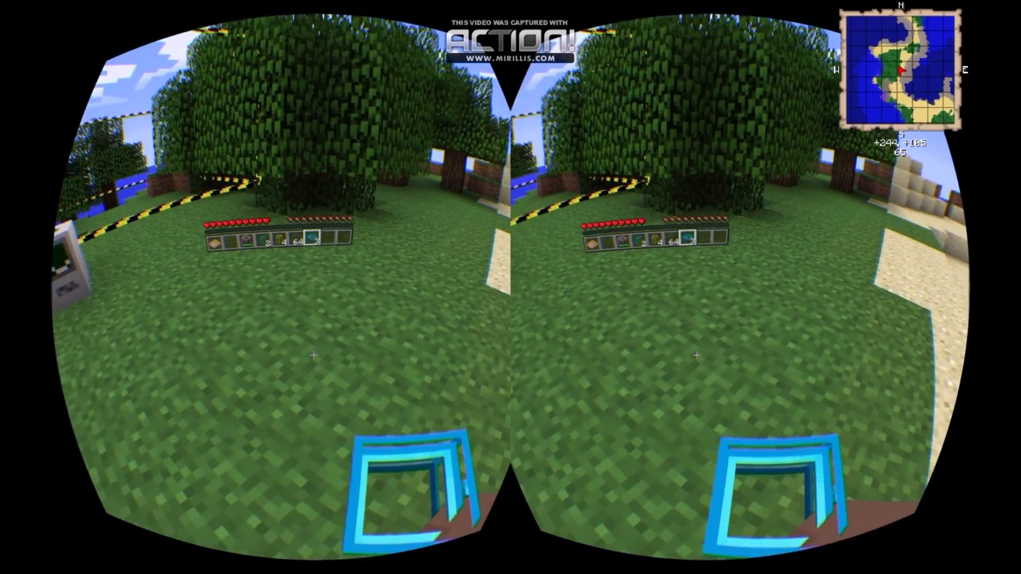
key("w")
right_click(314, 355)
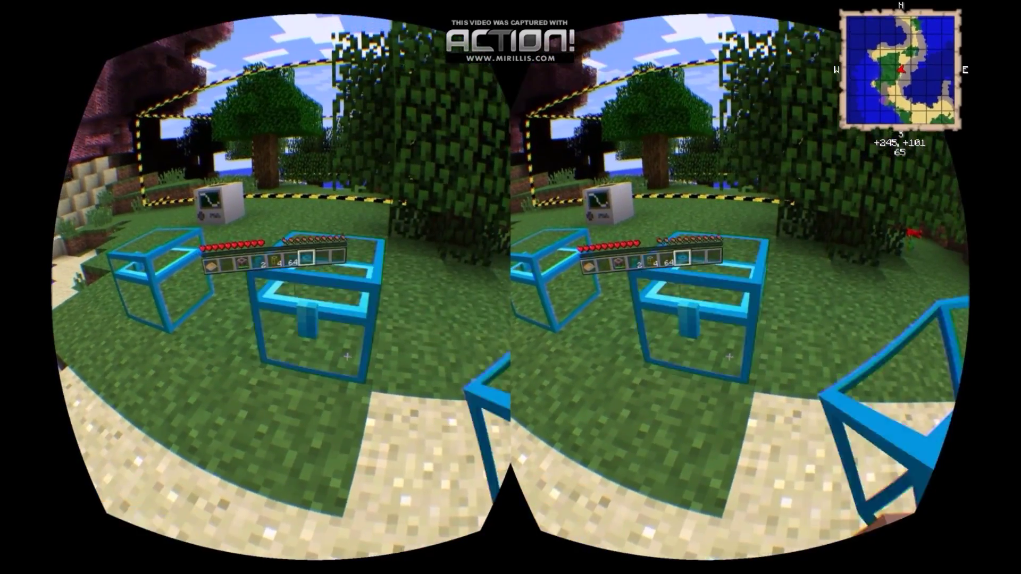
key("s")
scroll(511, 287, "up", 2)
right_click(335, 311)
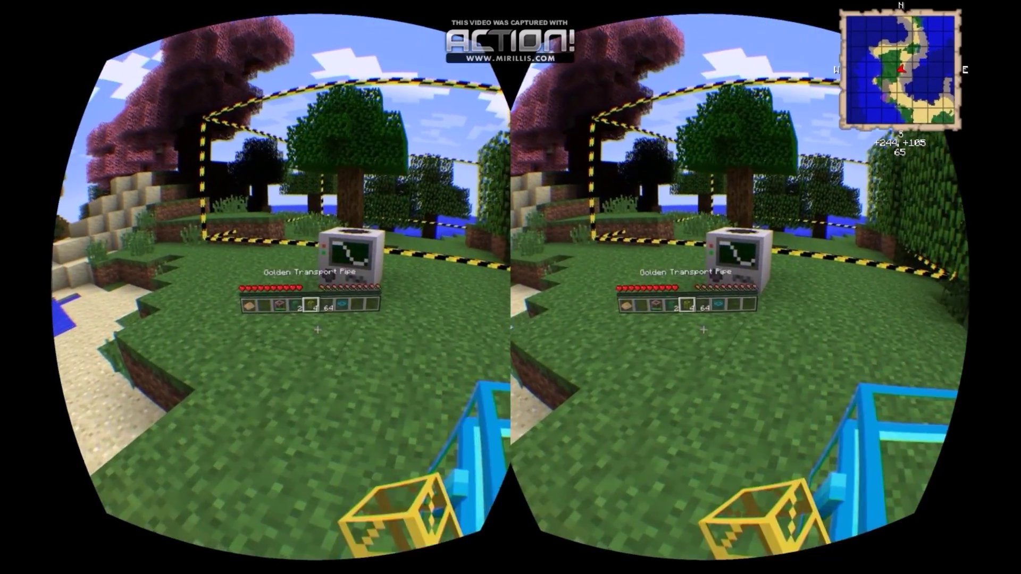
key("s")
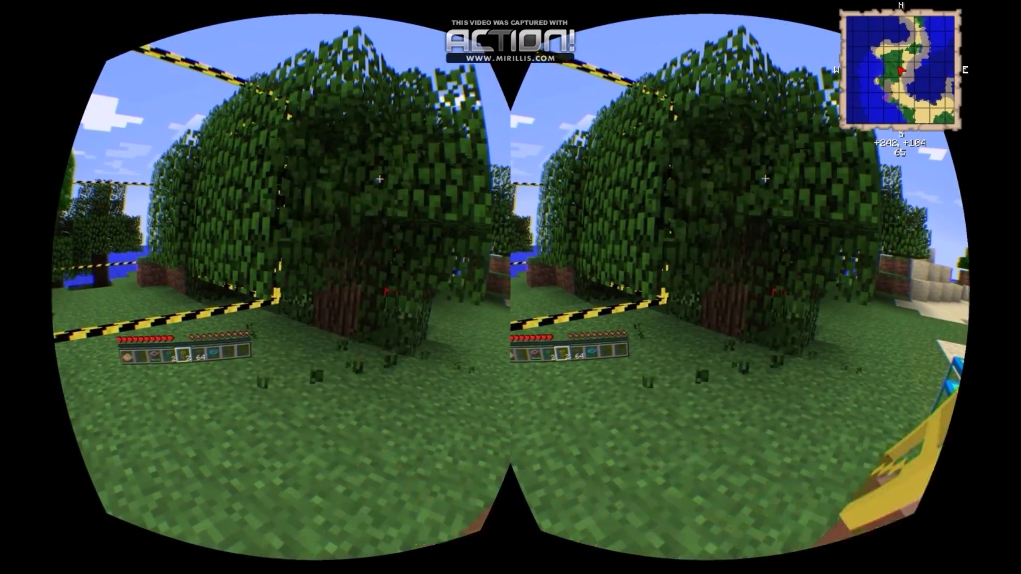
scroll(510, 287, "up", 1)
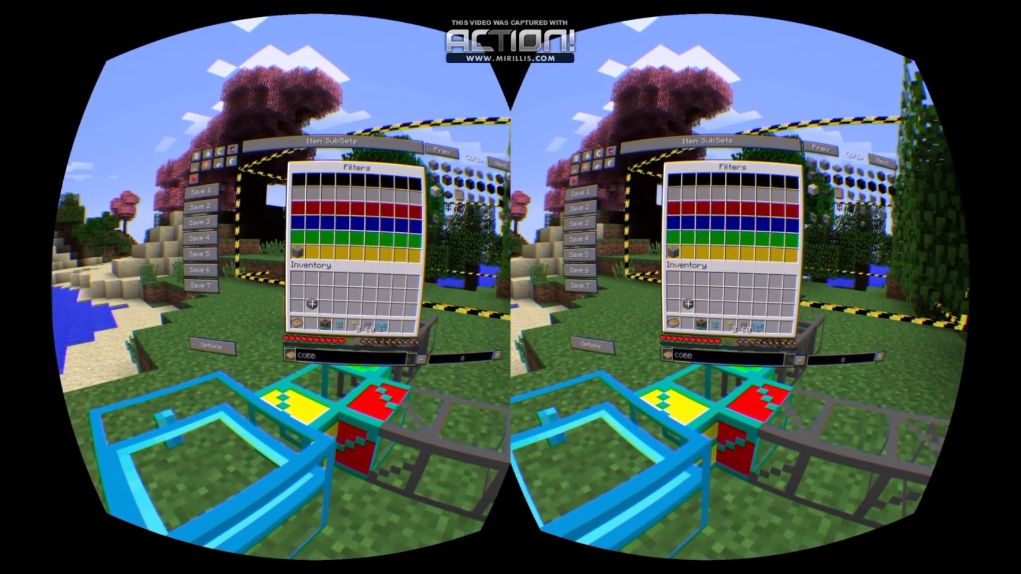
Close the Diamond Pipe filter screen with Escape.
key("Escape")
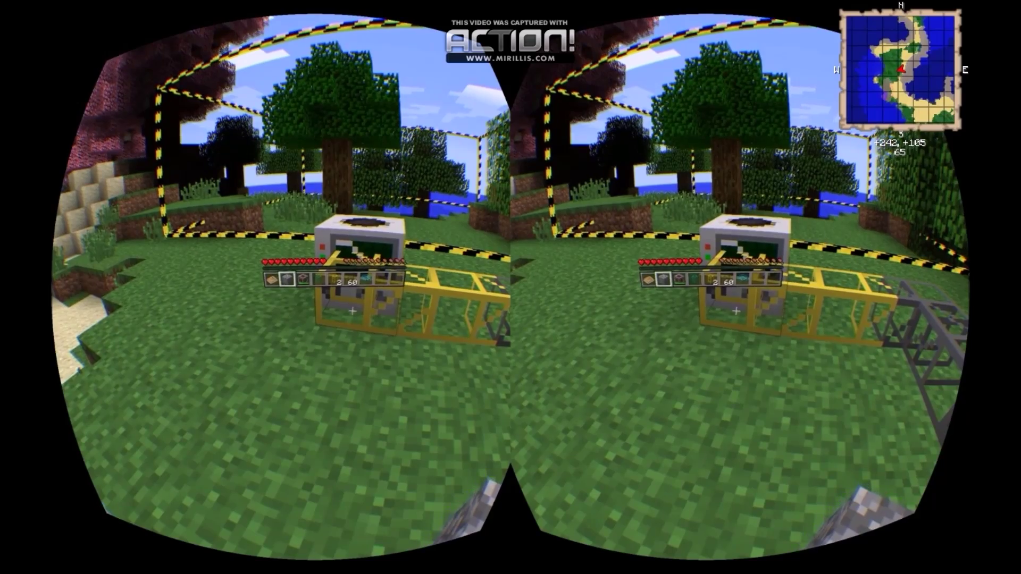
key("w")
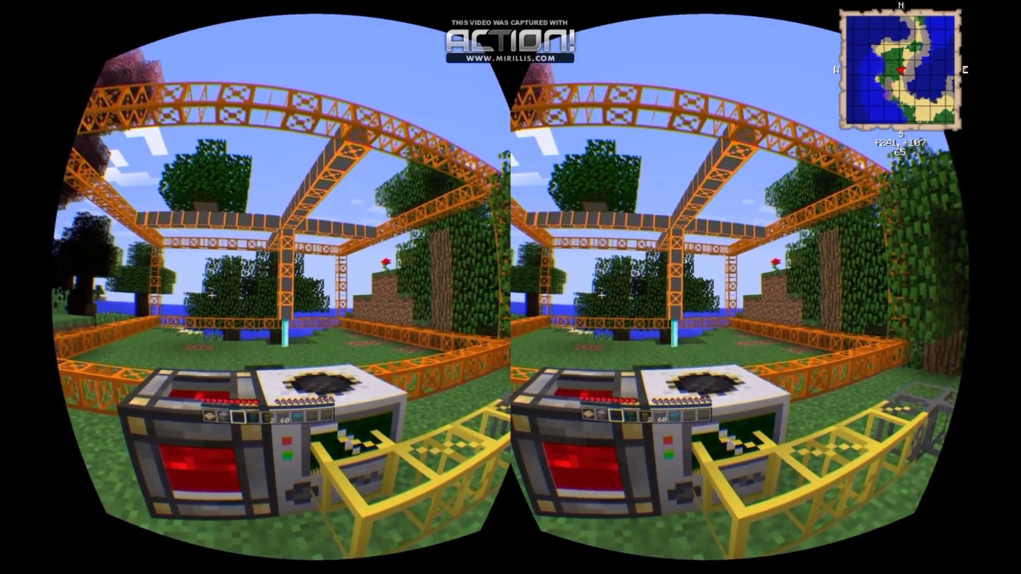
key("w")
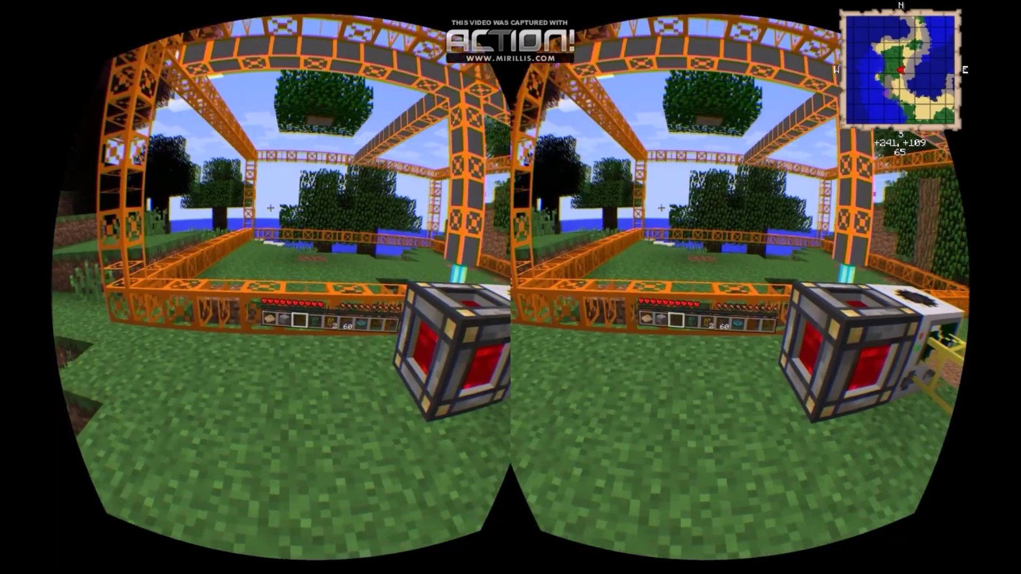
key("w")
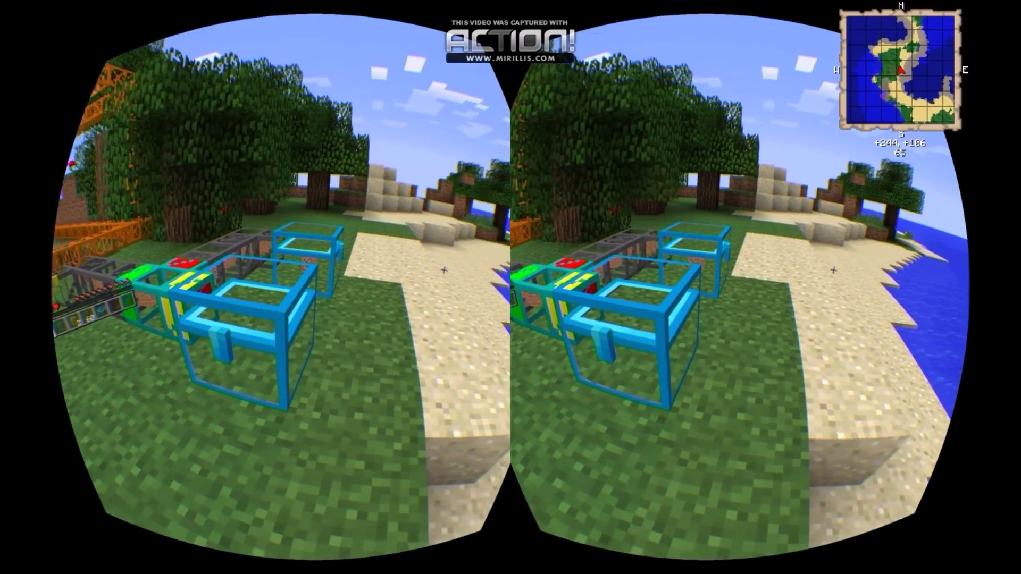
key("w")
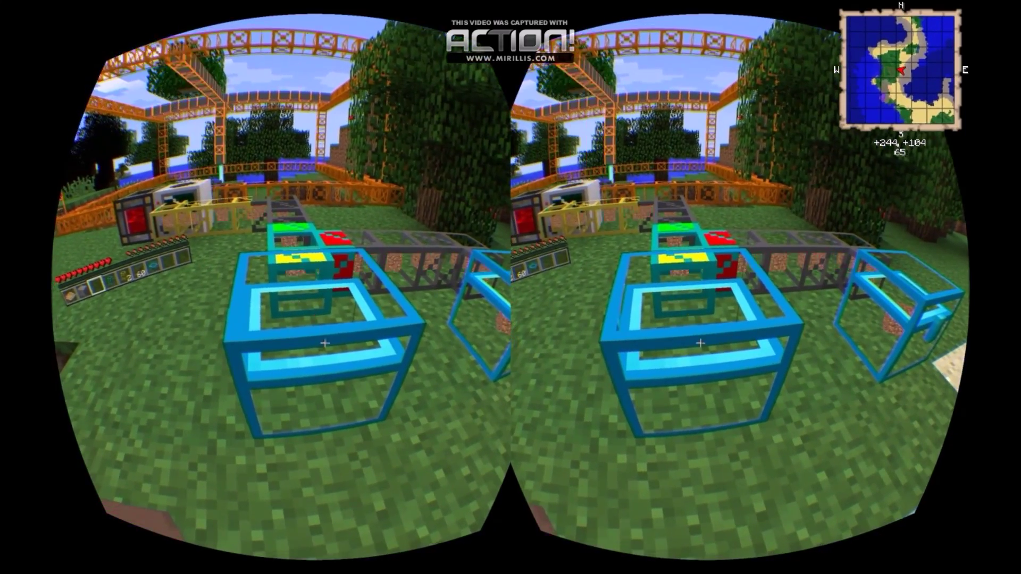
key("w")
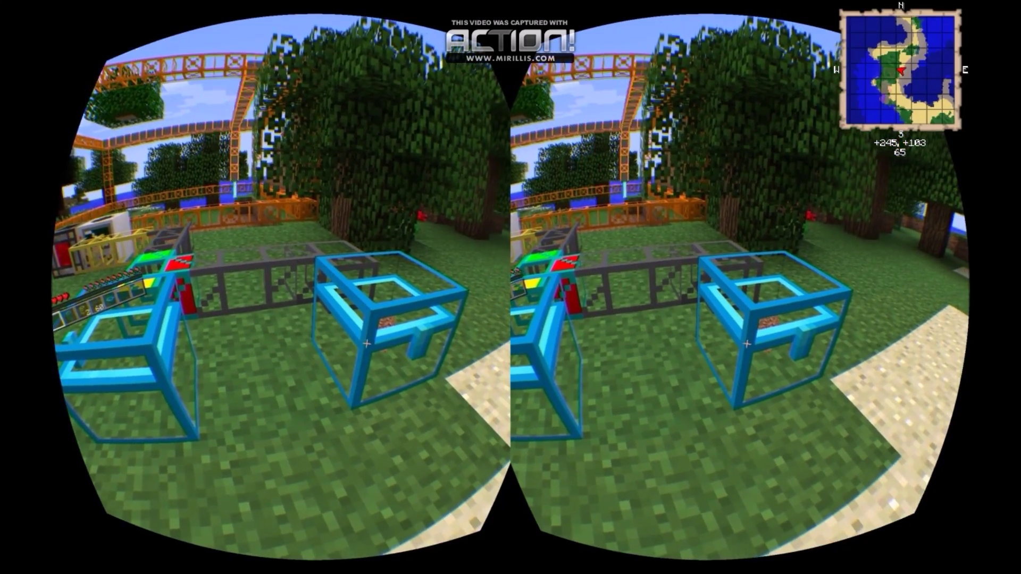
key("w")
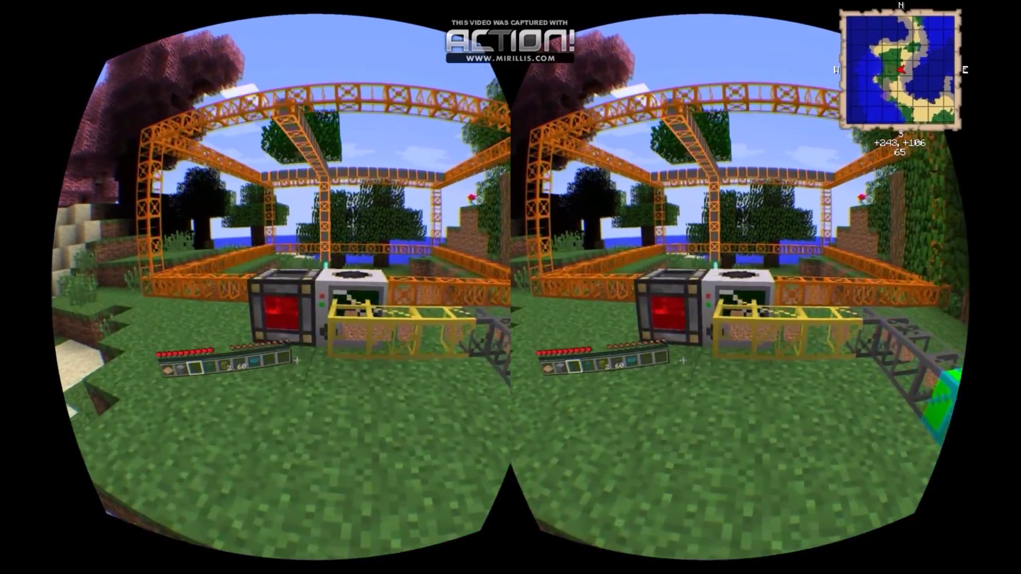
key("w")
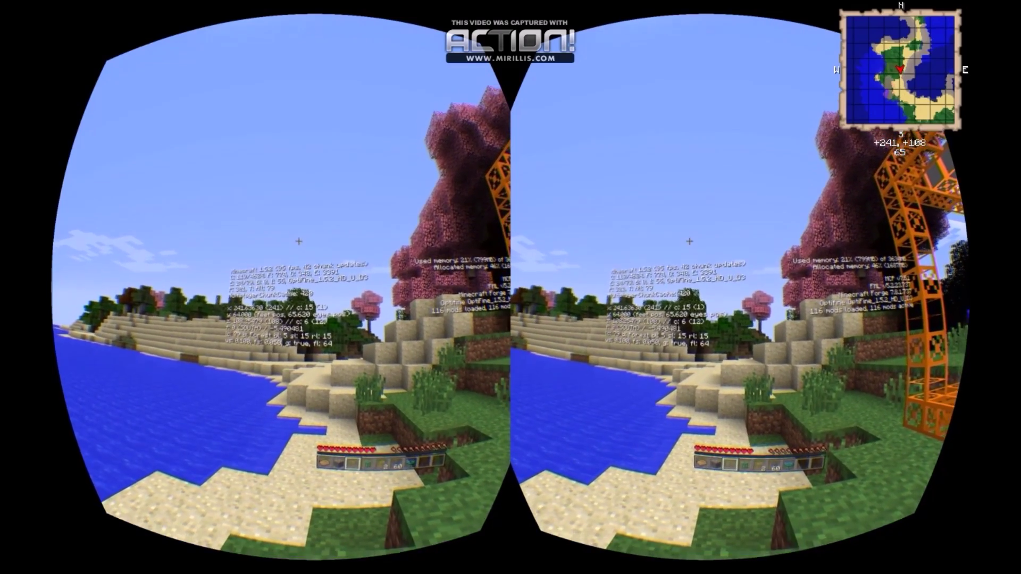
key("Escape")
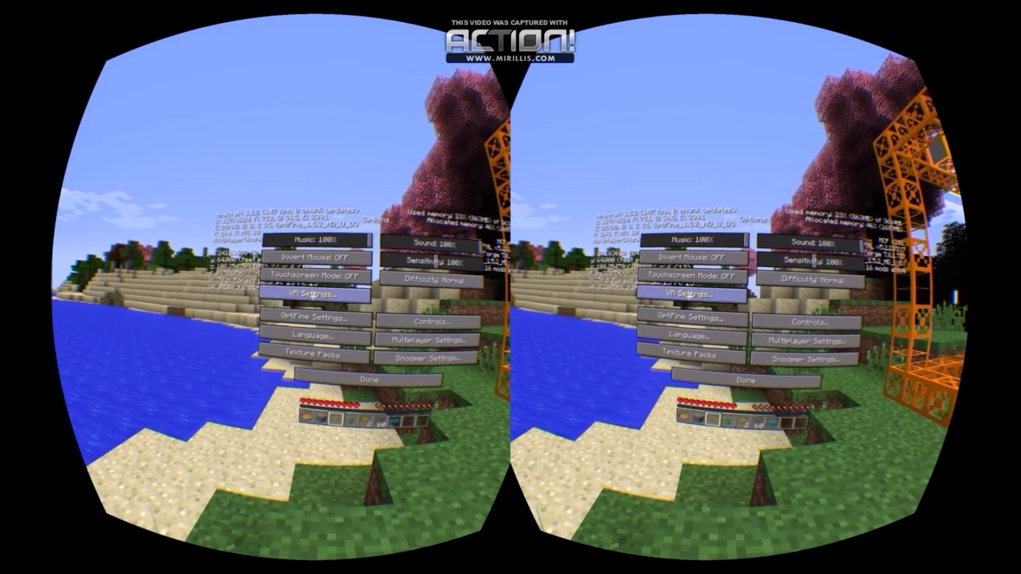
left_click(314, 296)
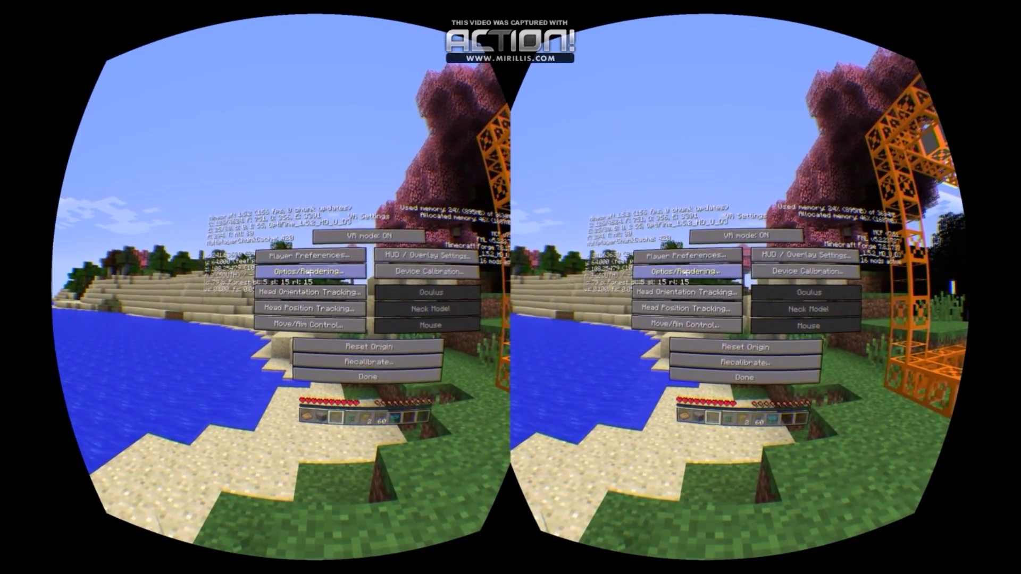
left_click(304, 270)
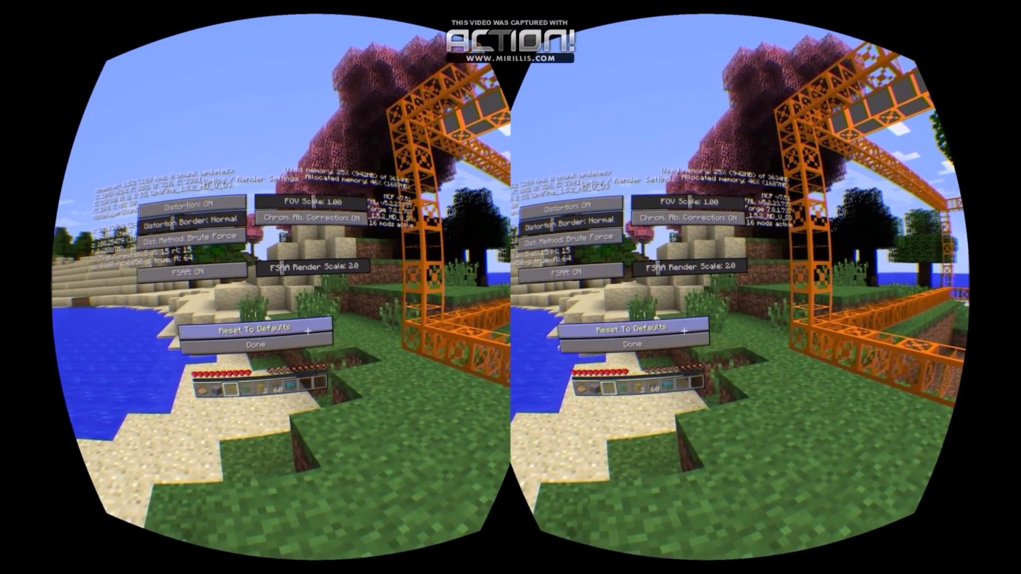
key("Escape")
key("Escape")
key("Escape")
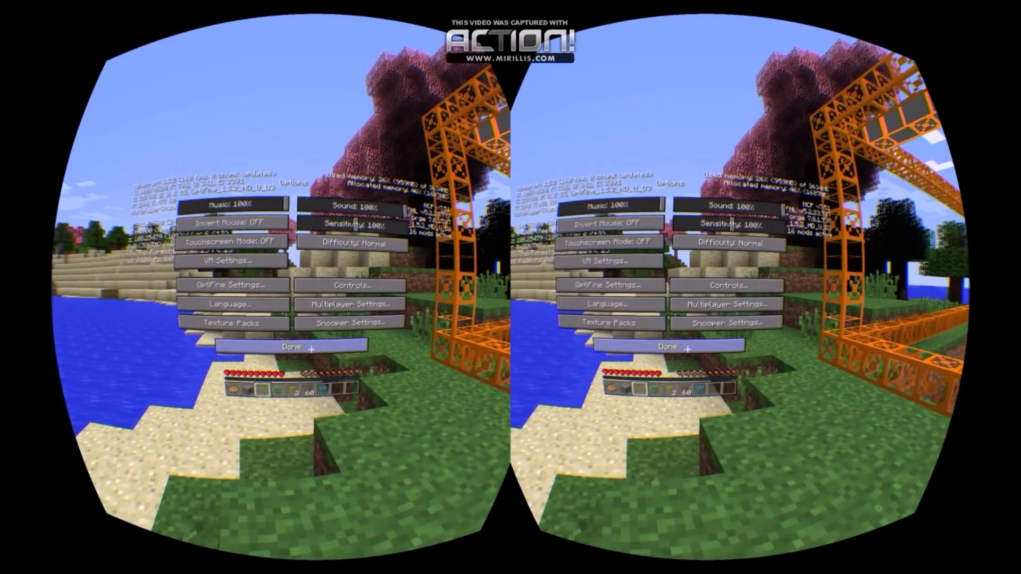
key("Escape")
key("Escape")
key("Escape")
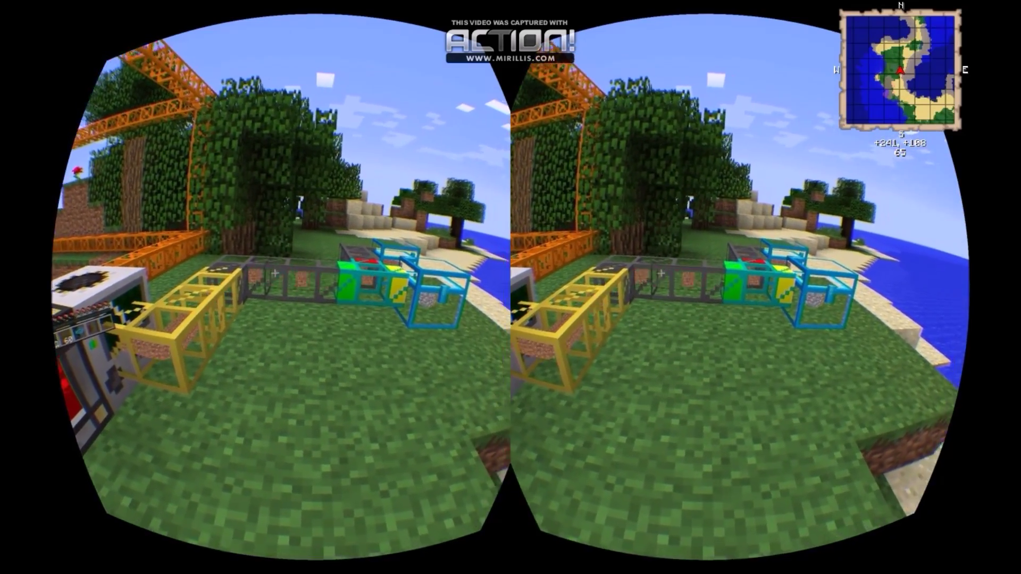
Open the ore chest to check its cobblestone and copper ore, then glance at the inventory.
key("w")
right_click(312, 293)
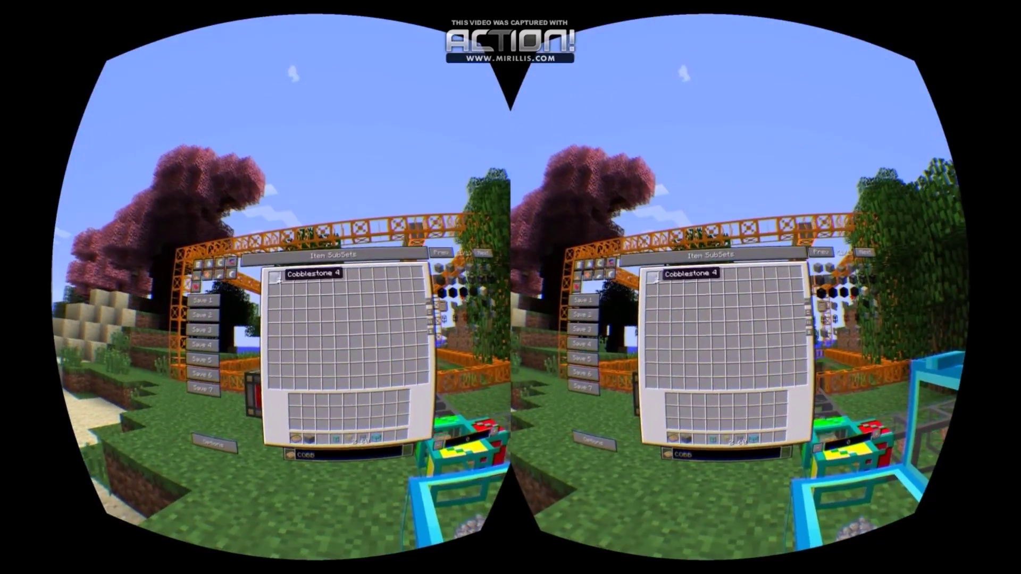
key("Escape")
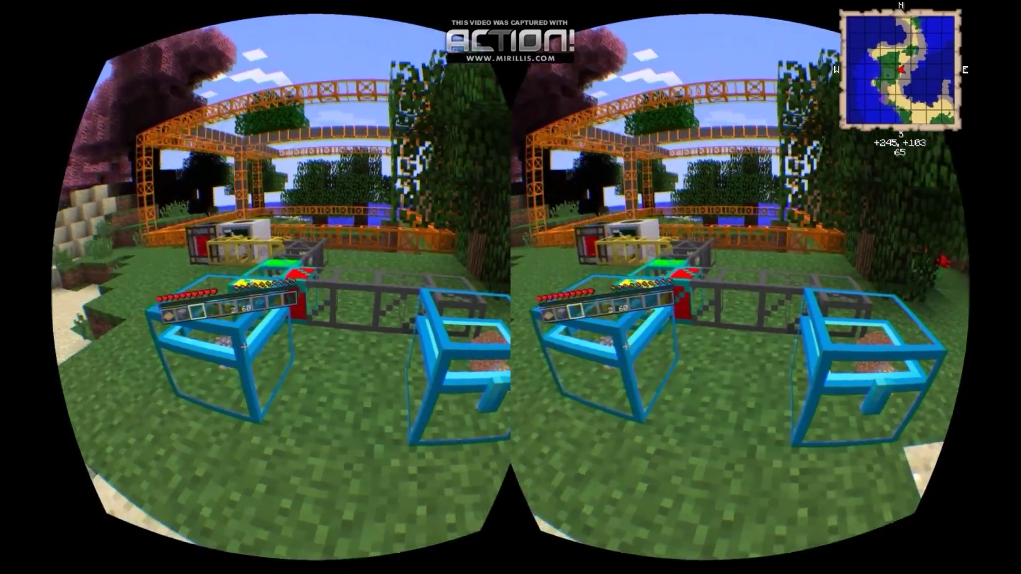
key("e")
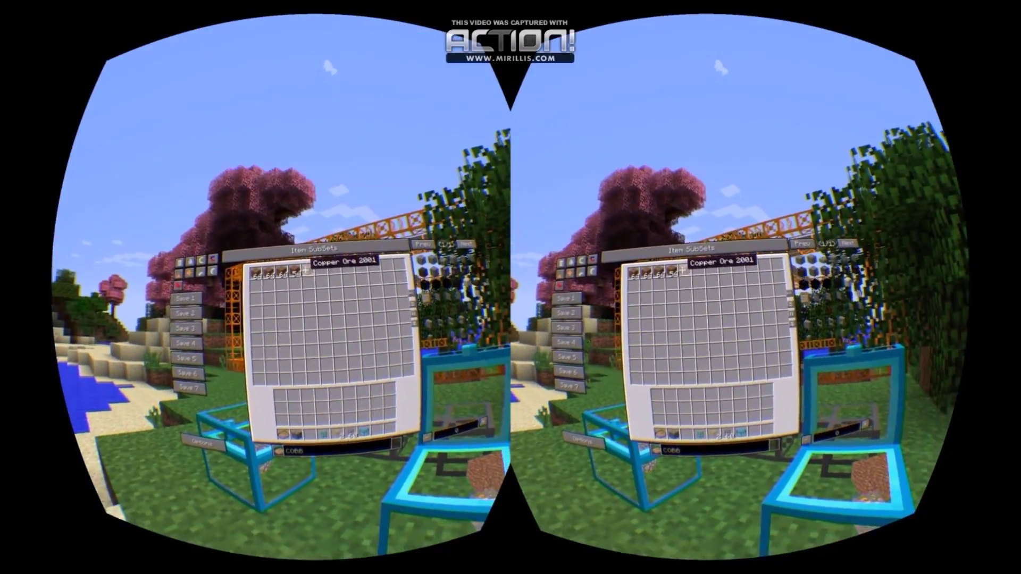
key("e")
Walk back beside the quarry frame and open the inventory with the item browser.
key("w")
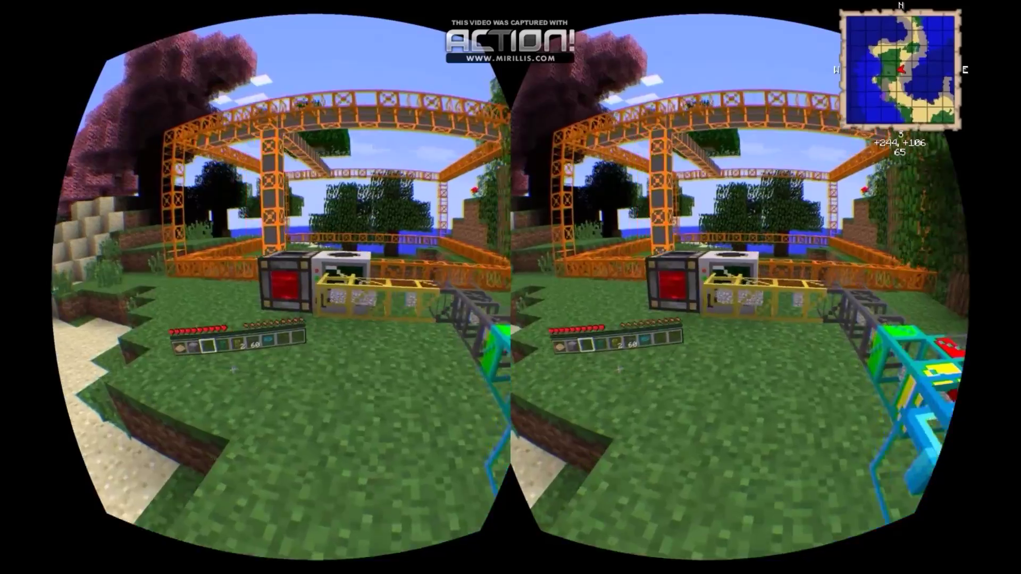
key("w")
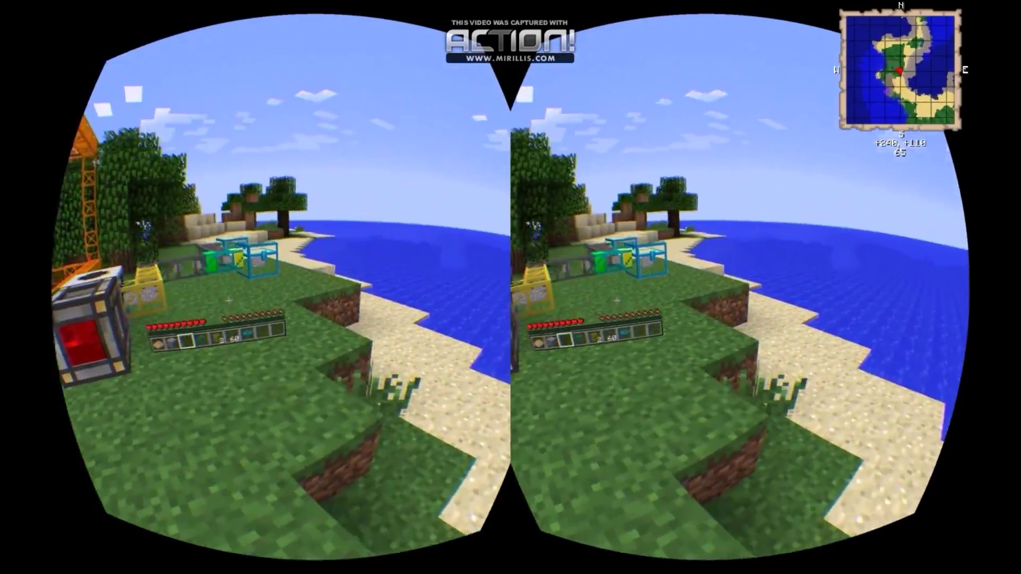
key("e")
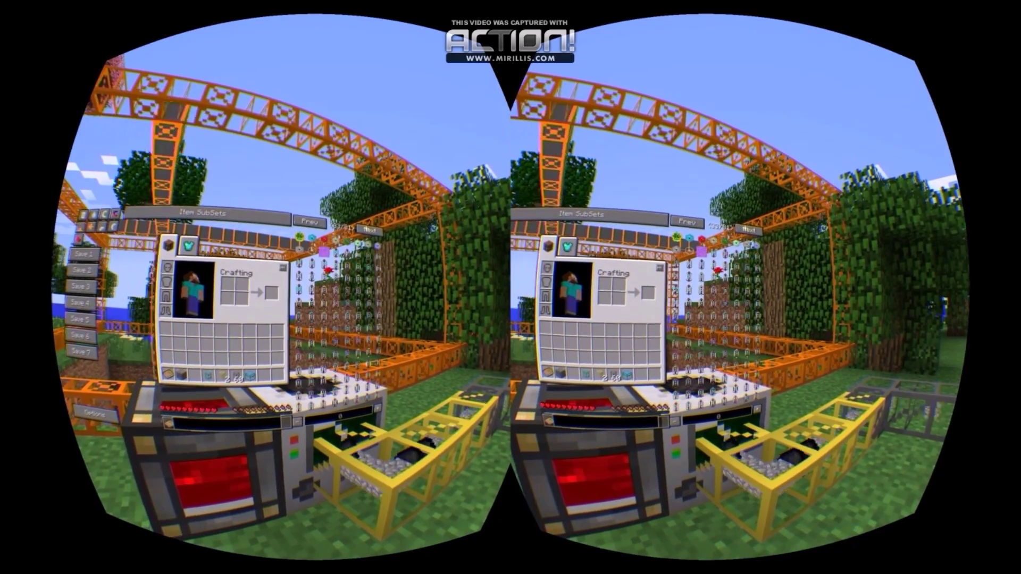
Page the item browser forward to the swords, tools and wrenches.
scroll(330, 298, "down", 10)
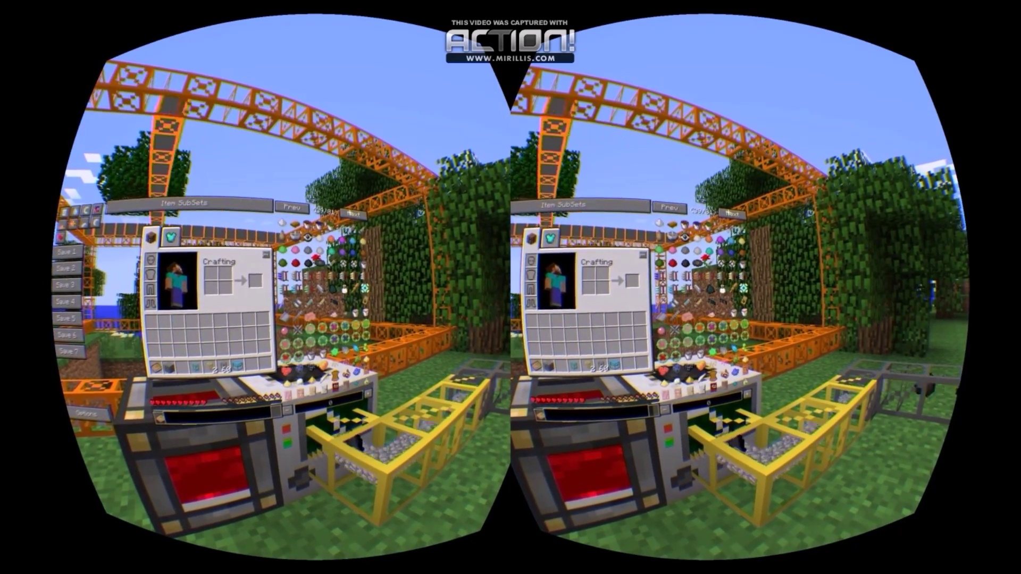
scroll(319, 276, "up", 5)
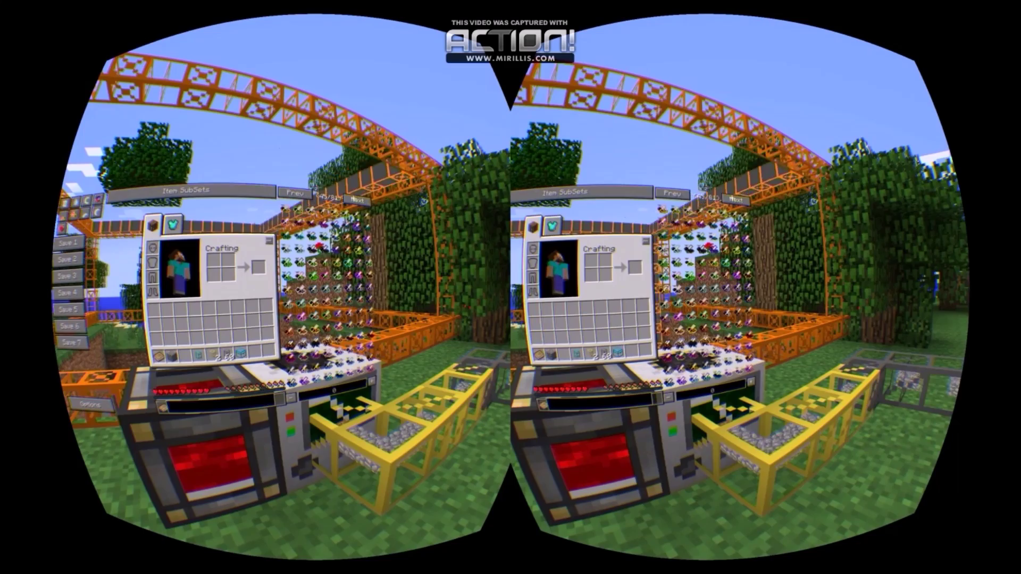
scroll(324, 277, "down", 5)
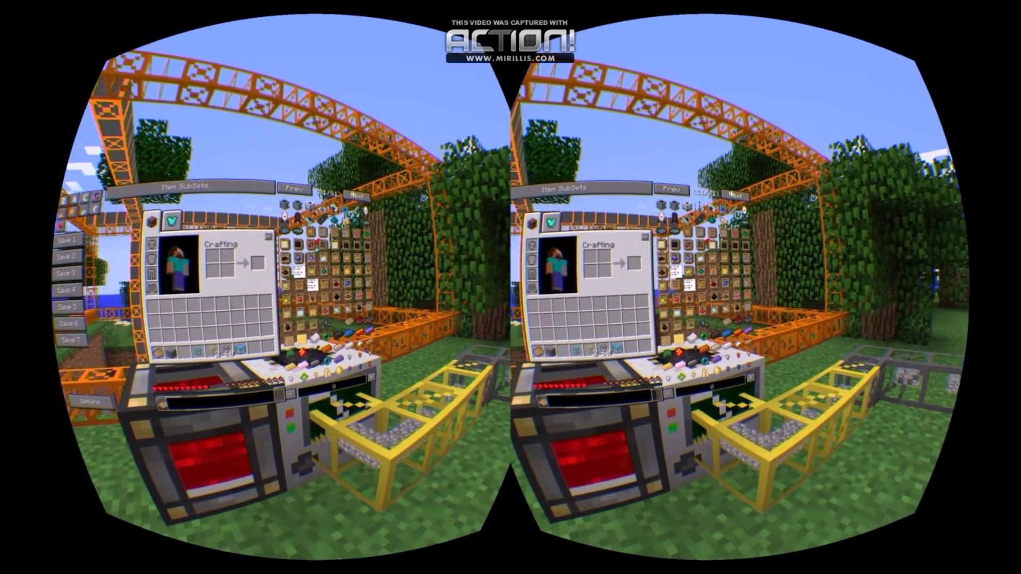
scroll(324, 276, "down", 6)
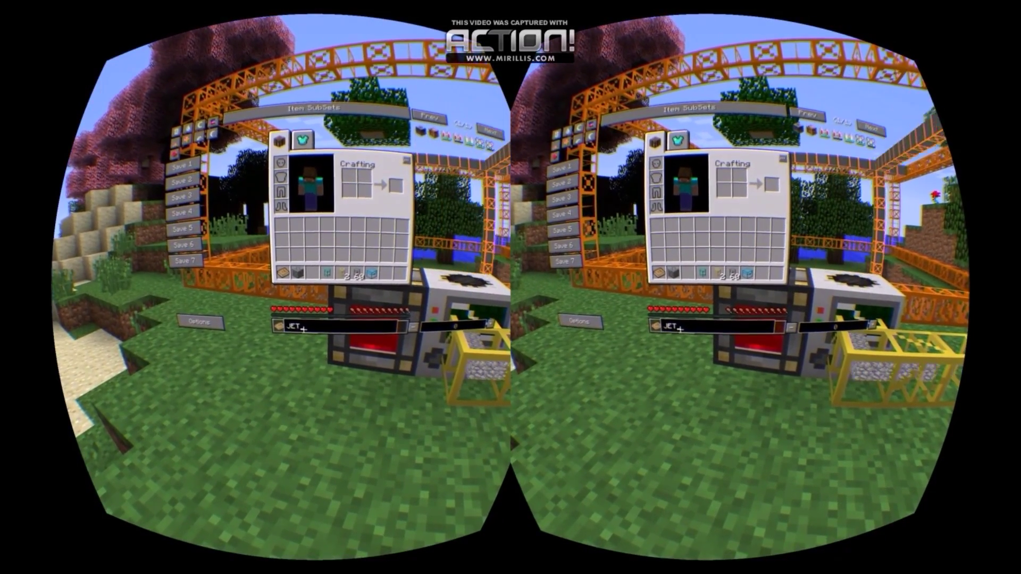
Search 'JETPACK' and wear the Advanced Electric Jetpack in the chest armour slot.
type("K")
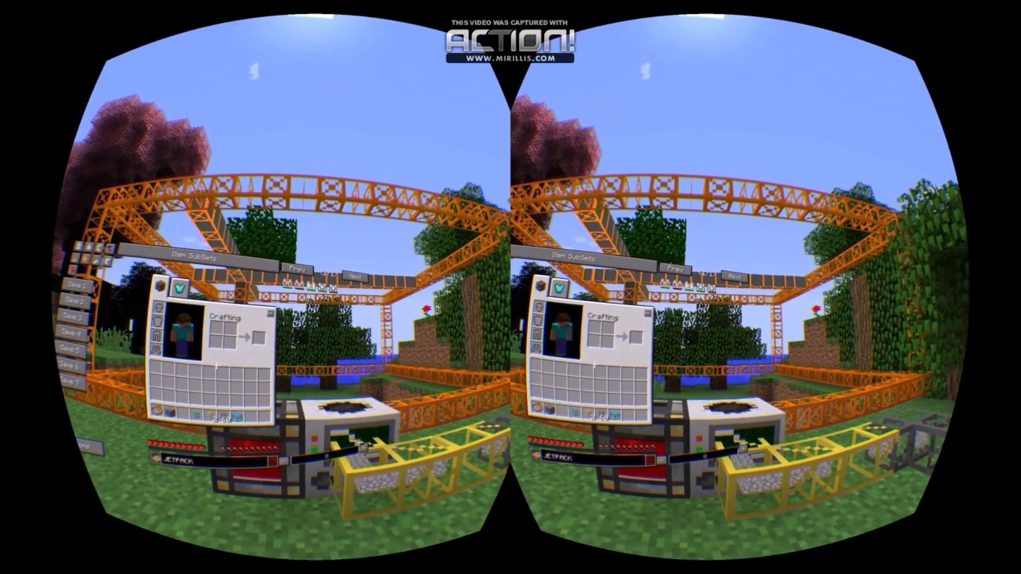
left_click(311, 287)
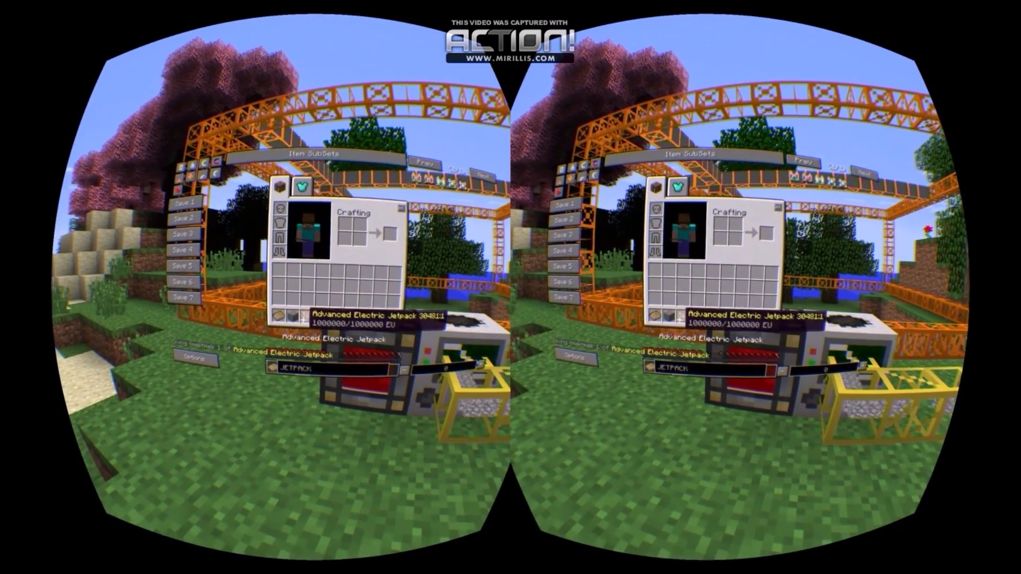
left_click(303, 317)
left_click(281, 223)
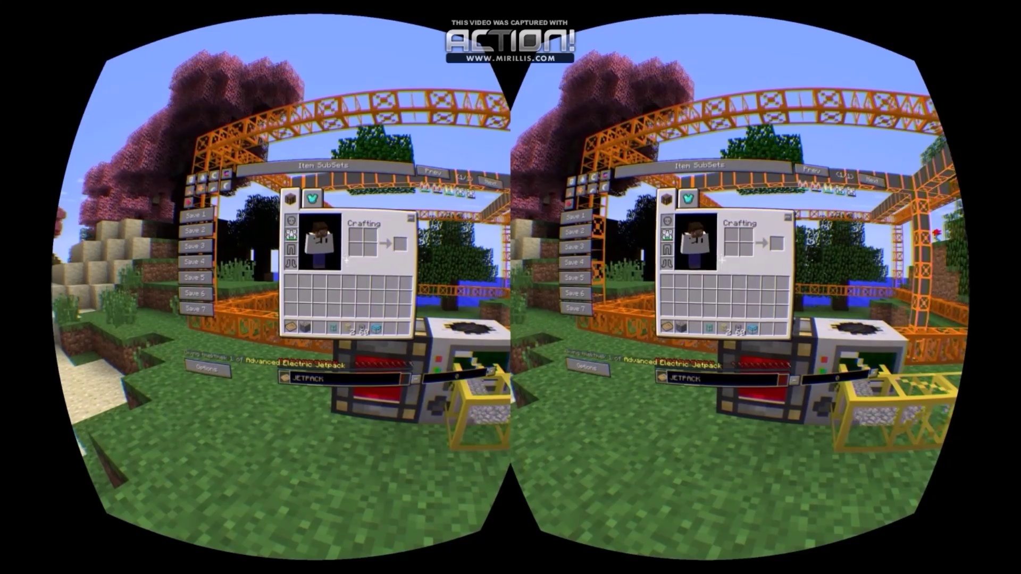
key("e")
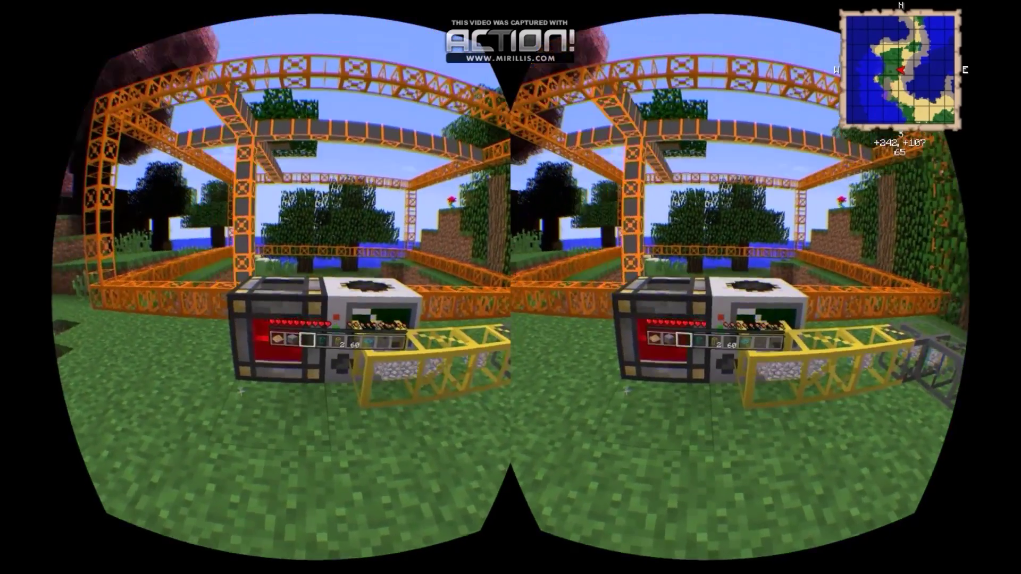
Check the equipped jetpack in the inventory and switch its engine on.
key("e")
mouse_move(296, 290)
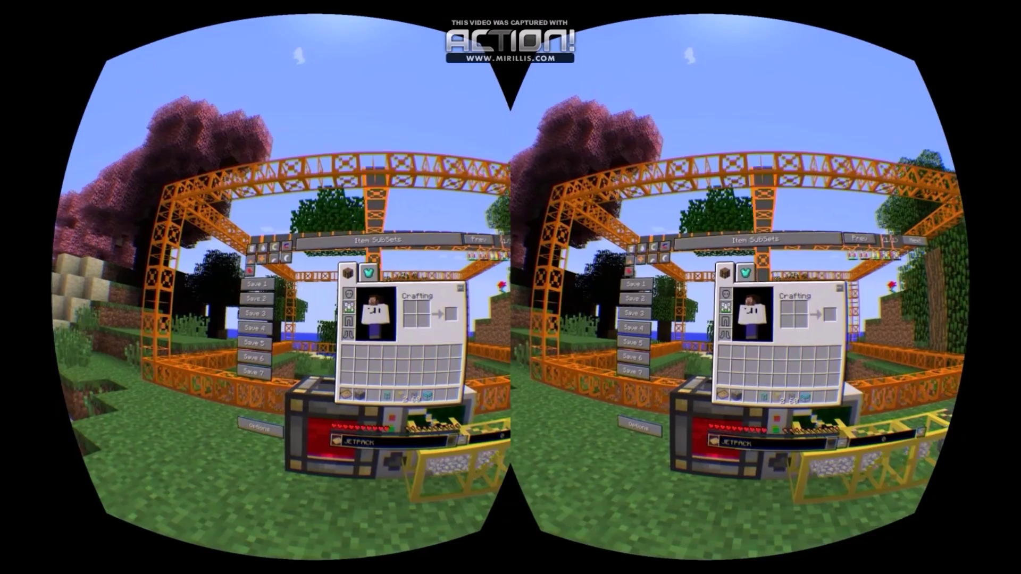
key("e")
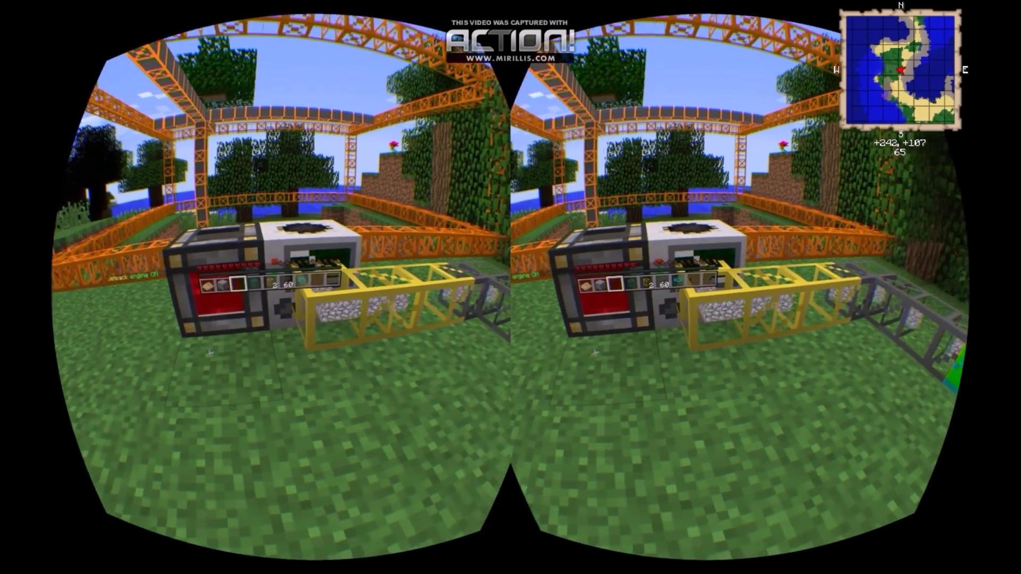
Fly the jetpack up to about height 168 above the island.
key("space")
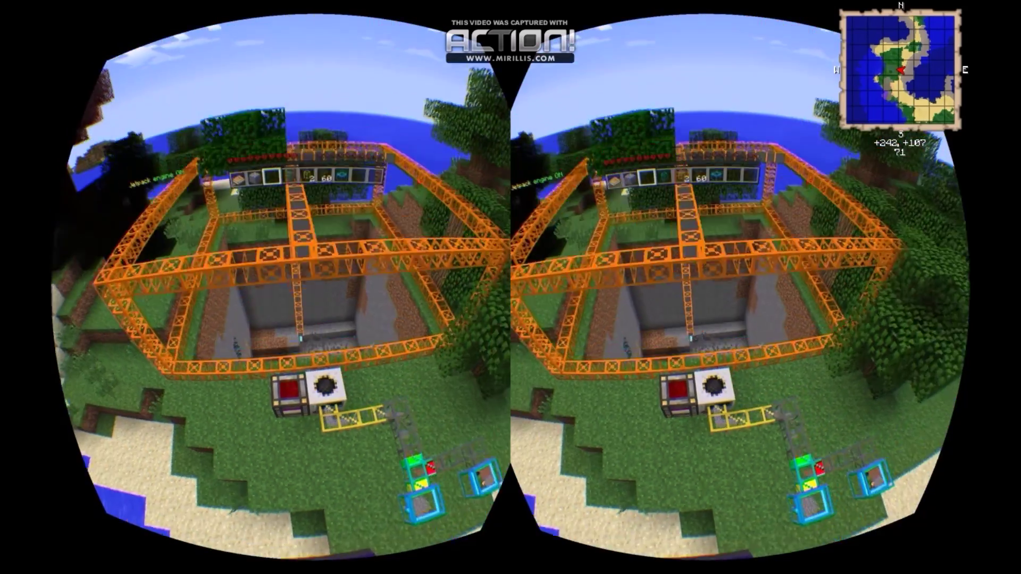
key("space")
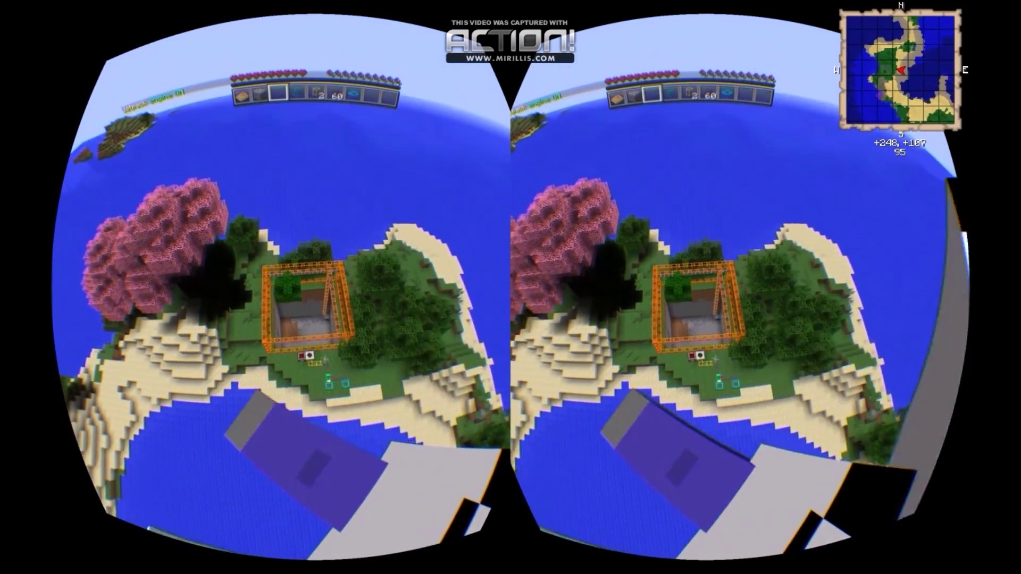
key("space")
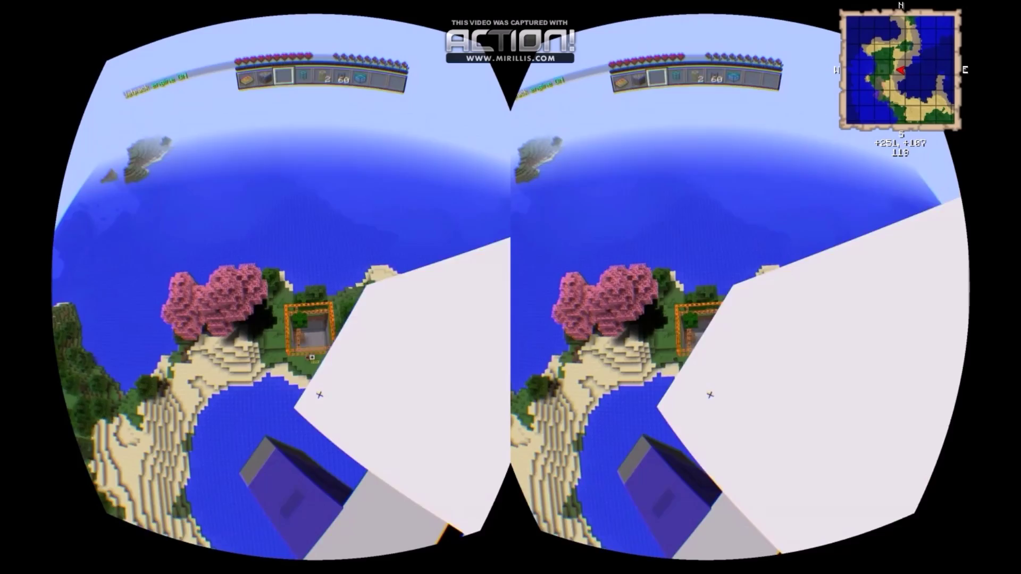
key("space")
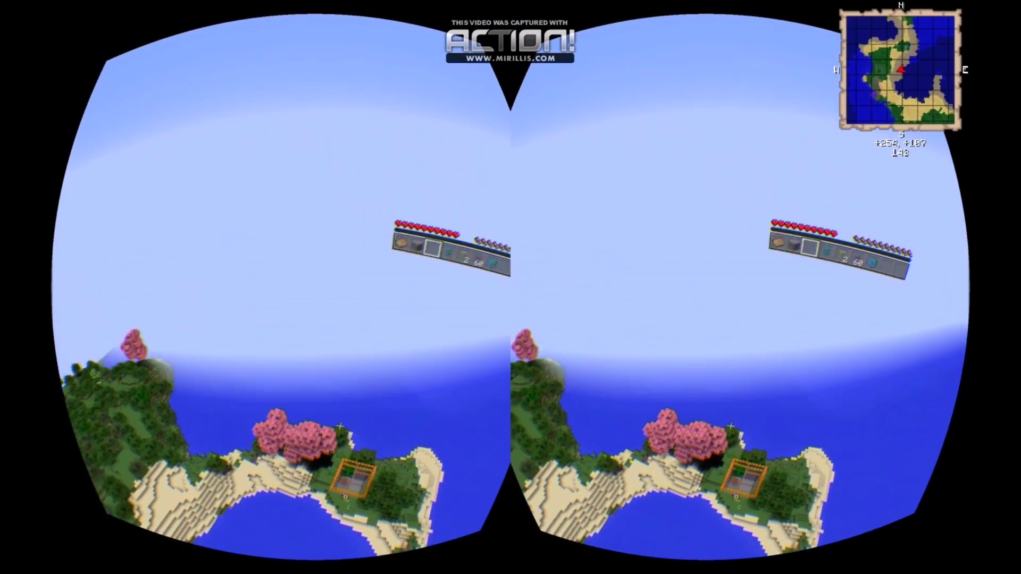
key("space")
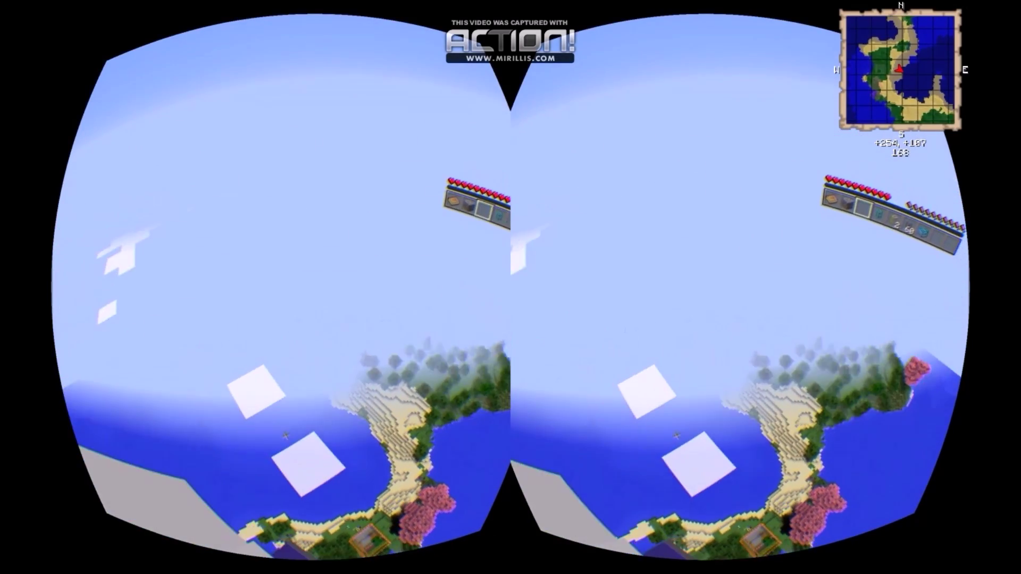